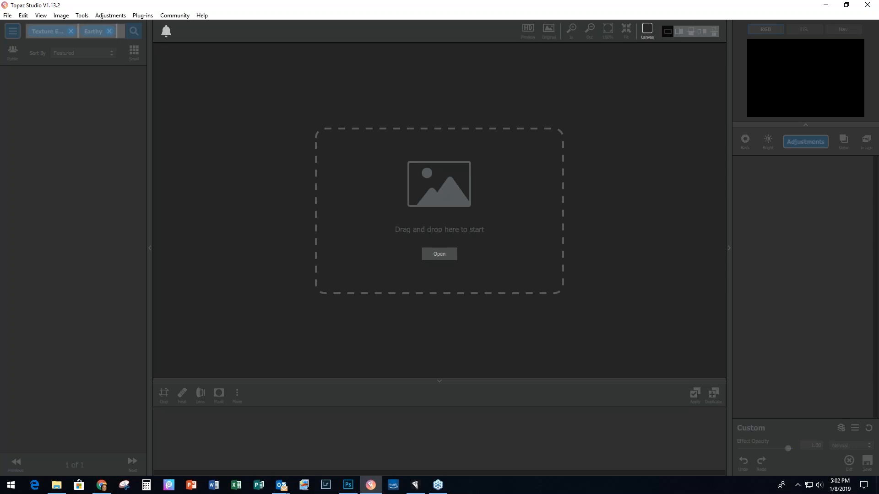
Step: Open 1A-Poinsettia-Original.jpg by dropping it onto the start zone
drag(878, 247, 410, 220)
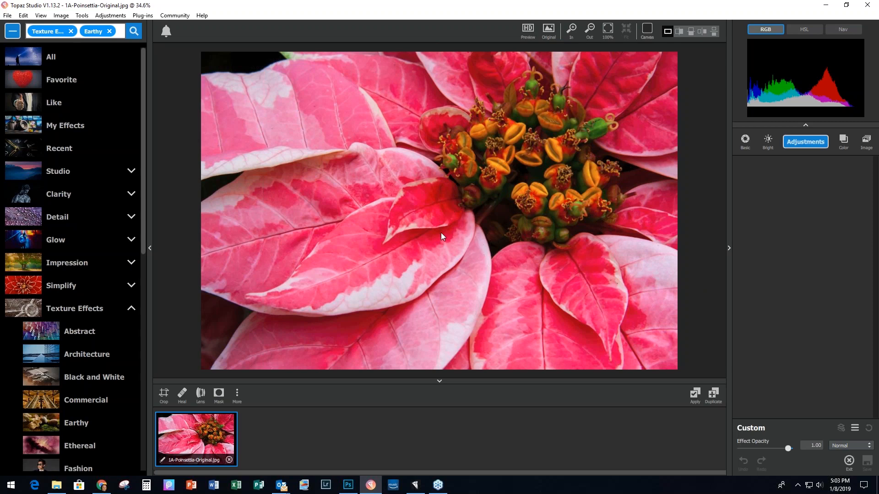
Step: Add an AI Clear adjustment (noise removal Auto, sharpness Low) to the poinsettia photo
click(7, 15)
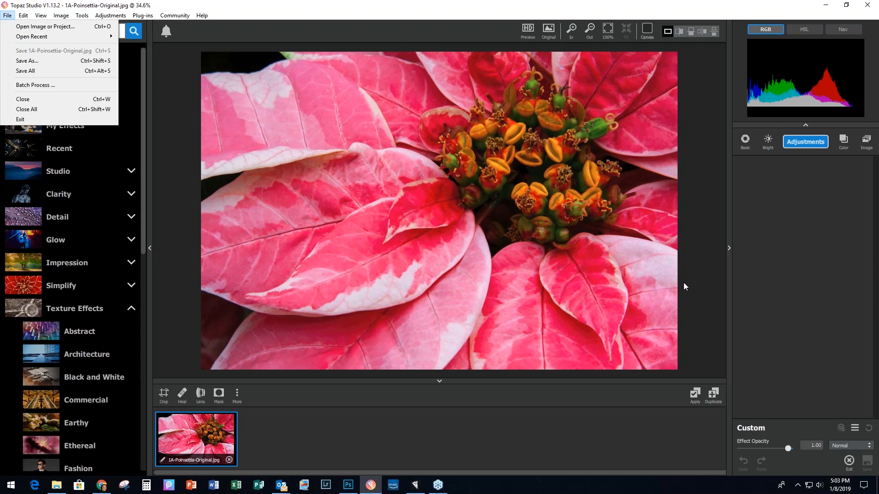
click(806, 141)
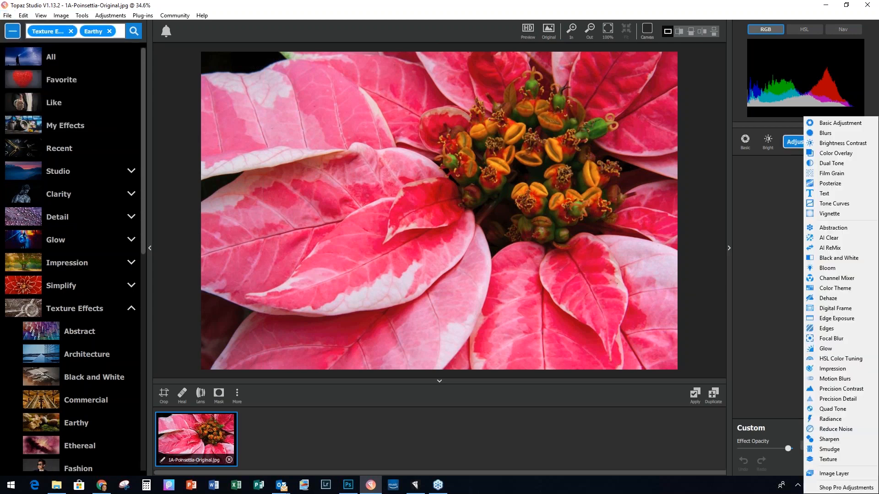
click(845, 240)
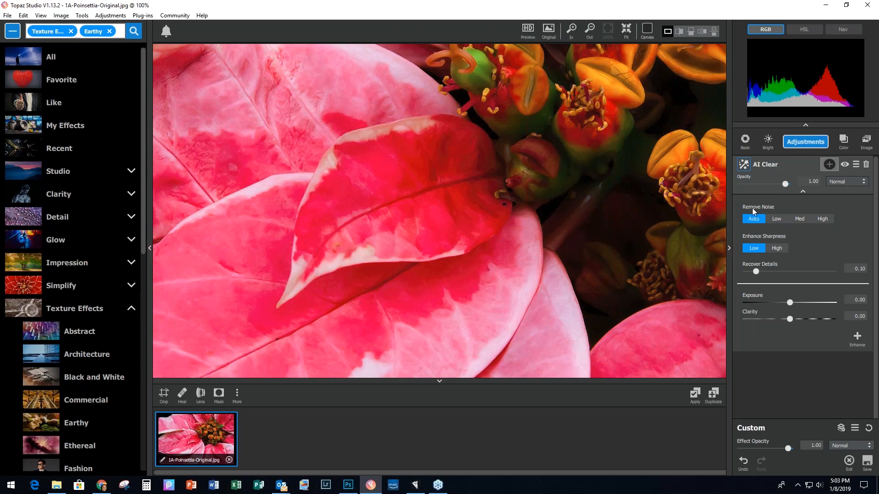
Step: Remove the AI Clear adjustment and add it back again
click(865, 168)
click(804, 141)
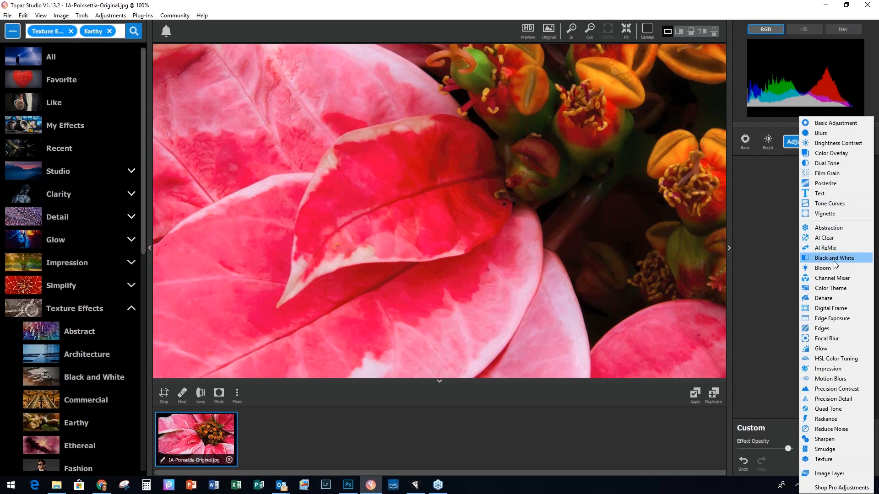
click(830, 237)
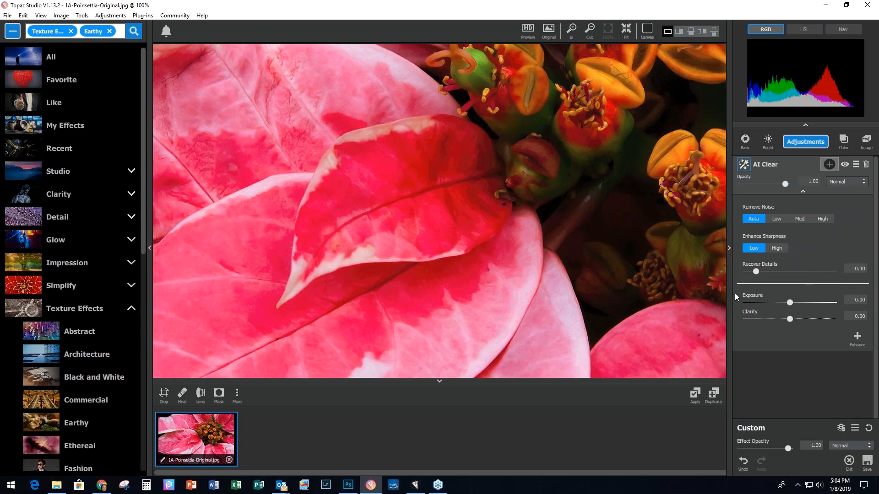
Step: Compare with the original, then apply AI Clear as copy 1A-Poinsettia-Original-1.jpg
click(479, 130)
click(591, 149)
click(695, 396)
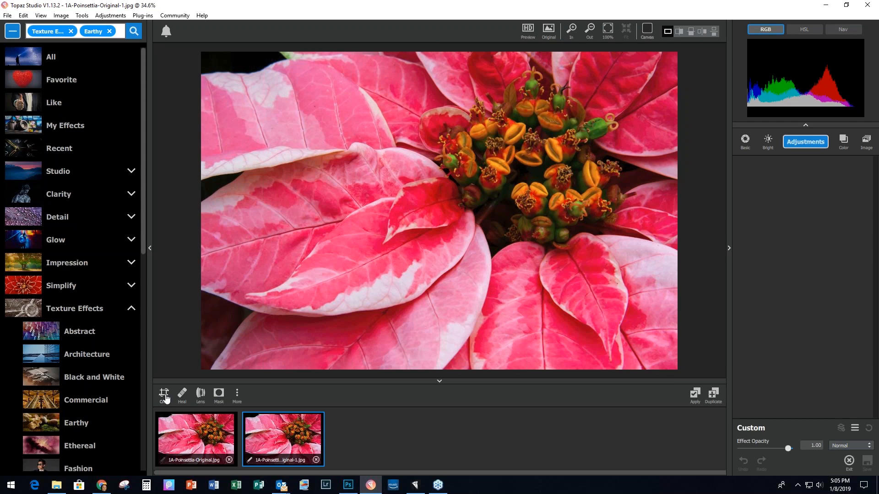
Step: Add an AI ReMix adjustment using the Platinum Rose style
click(804, 143)
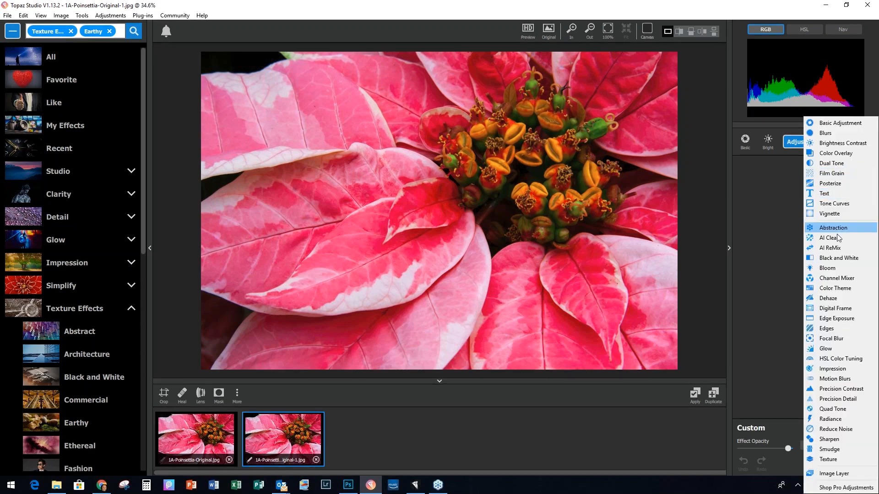
click(830, 248)
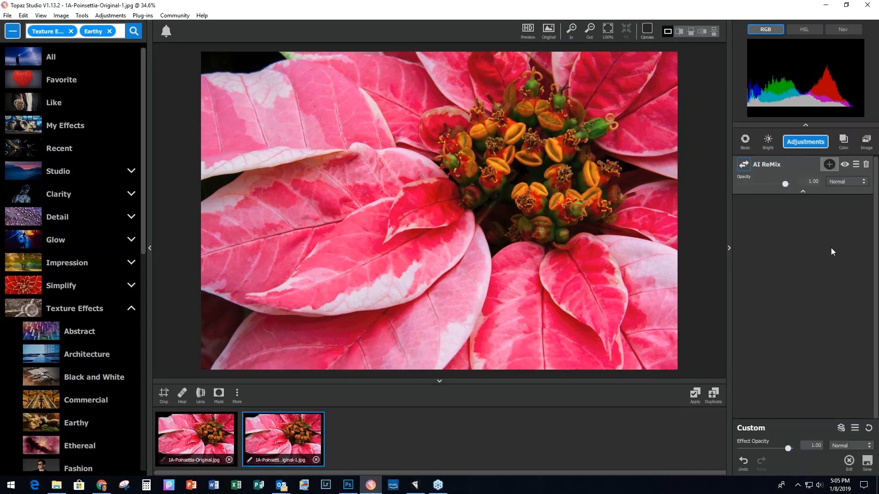
scroll(824, 258, down, 5)
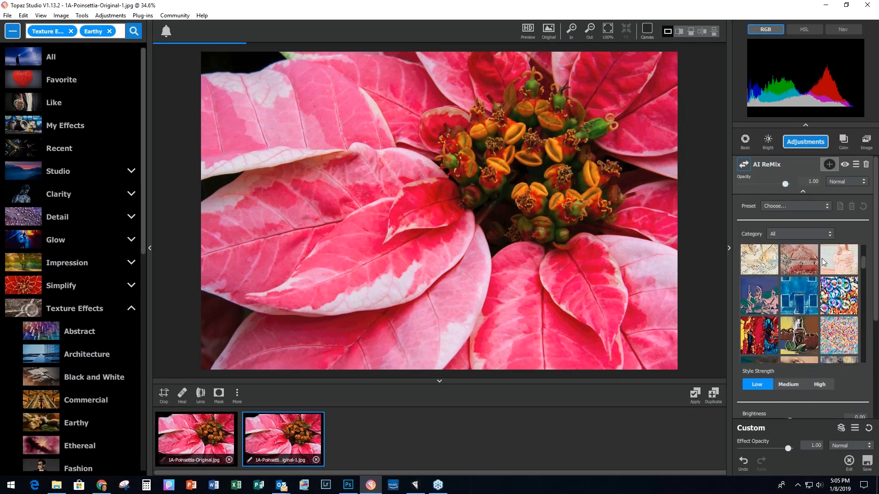
scroll(822, 259, down, 5)
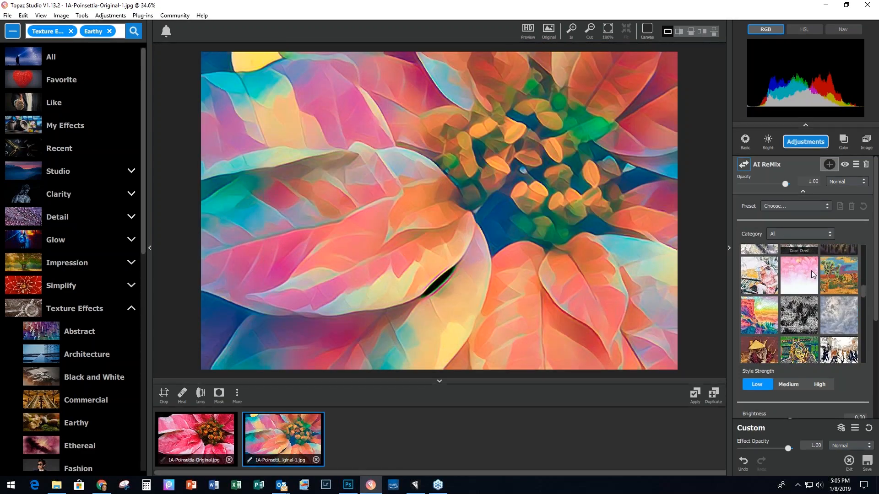
scroll(795, 315, down, 5)
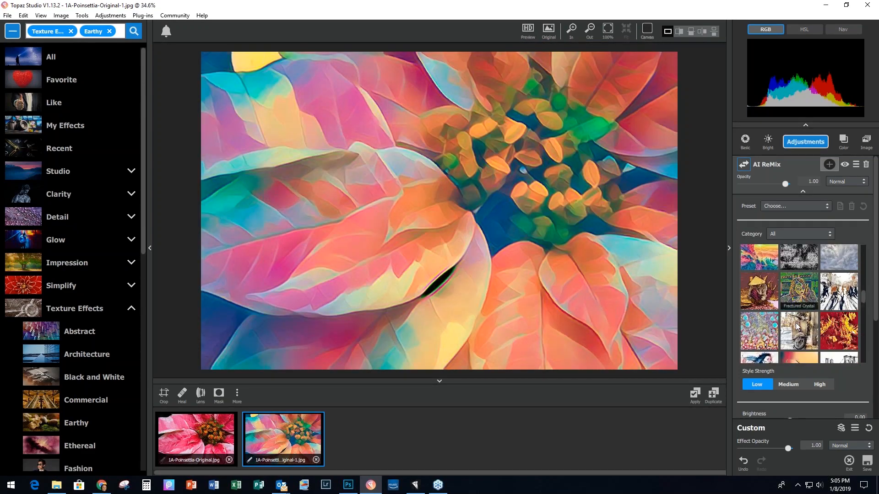
scroll(795, 310, down, 5)
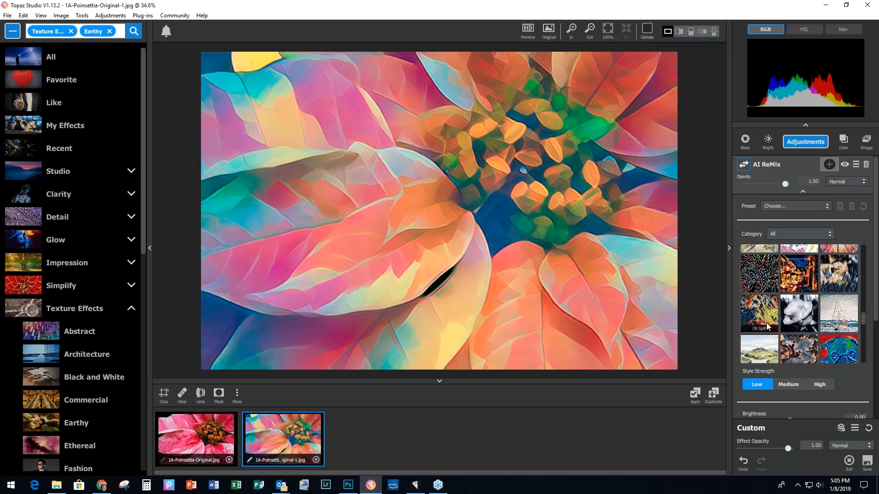
scroll(778, 314, down, 1)
click(797, 320)
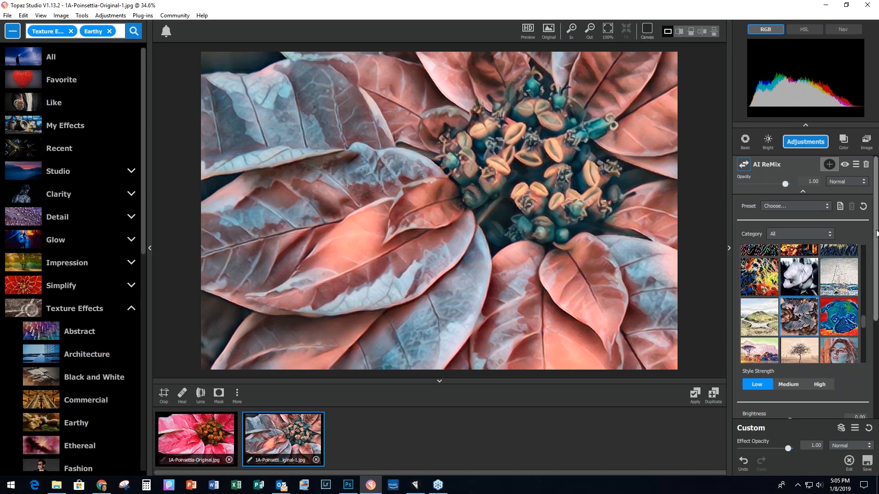
Step: Set the ReMix style strength to Medium and saturation to 0.92
scroll(795, 337, down, 3)
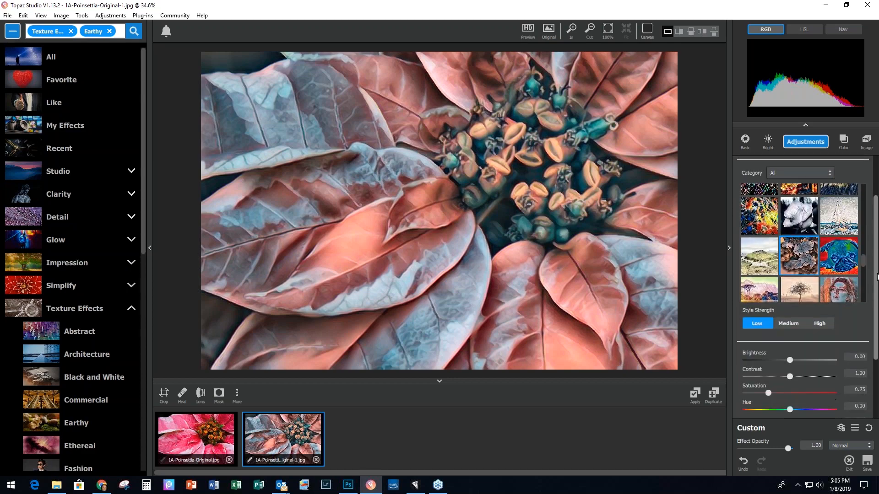
click(790, 307)
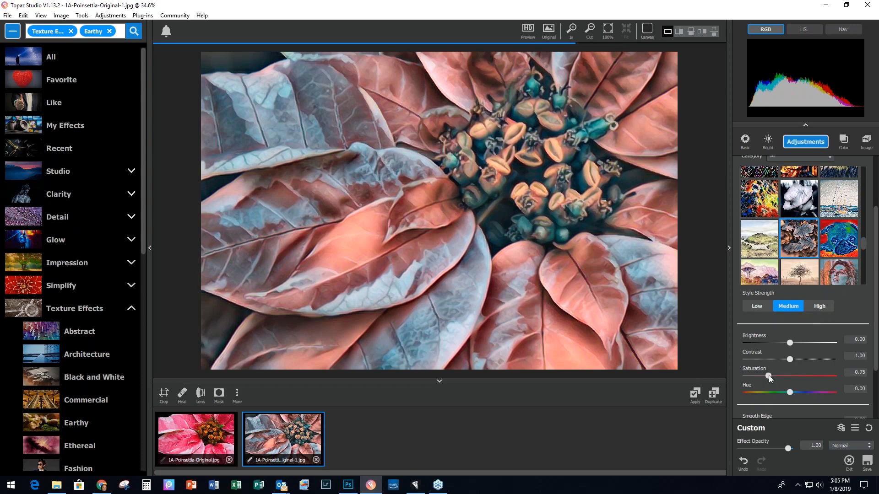
drag(770, 375, 774, 374)
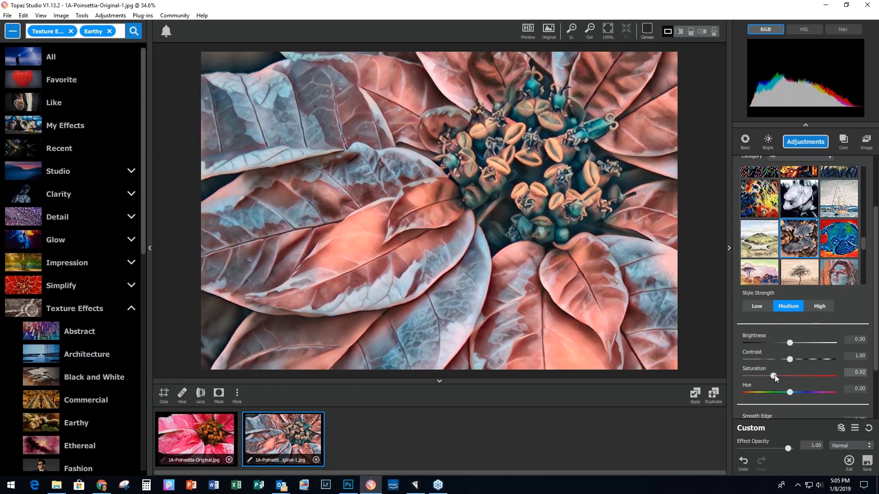
drag(774, 375, 775, 375)
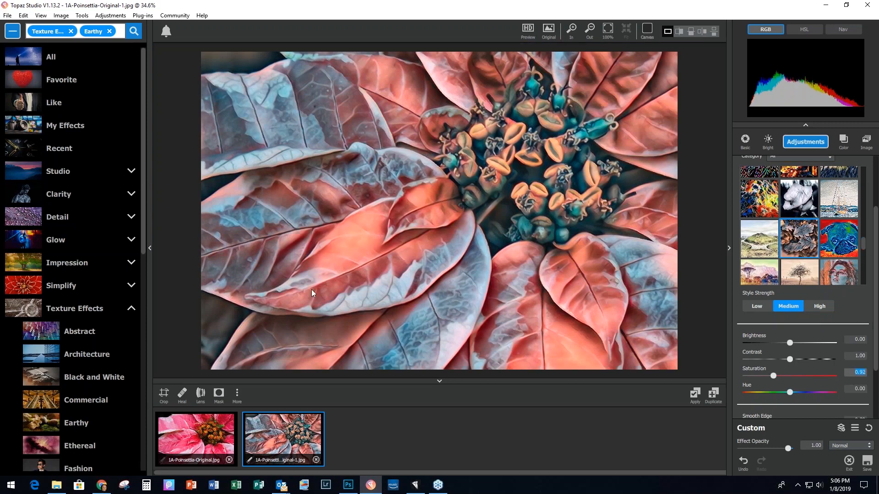
Step: Apply the ReMix as a third copy and give it the Earthy Savanna Noon preset
click(695, 395)
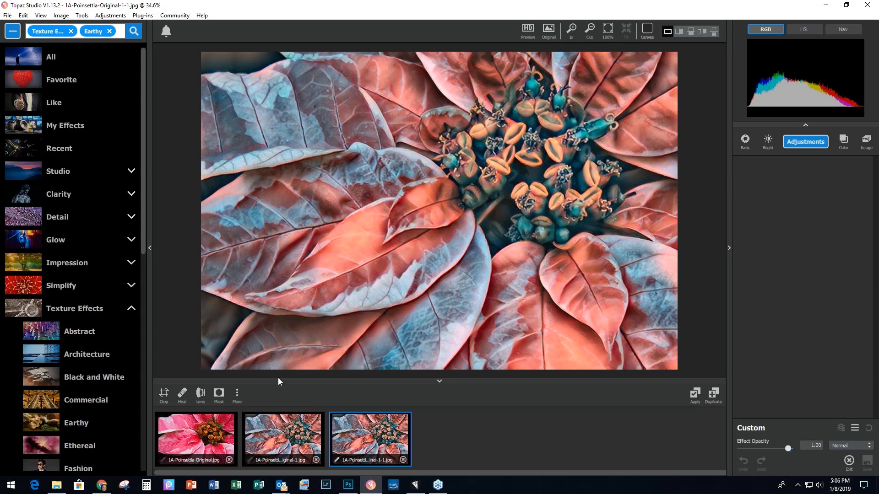
drag(143, 241, 142, 332)
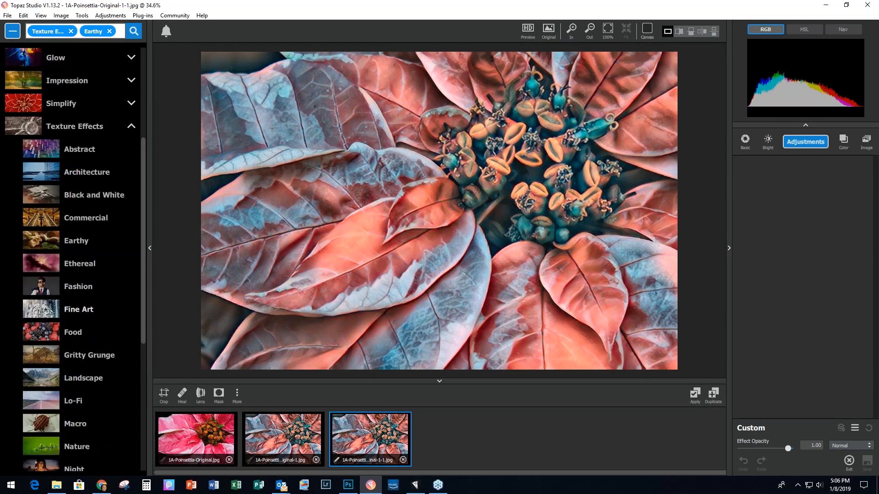
click(71, 245)
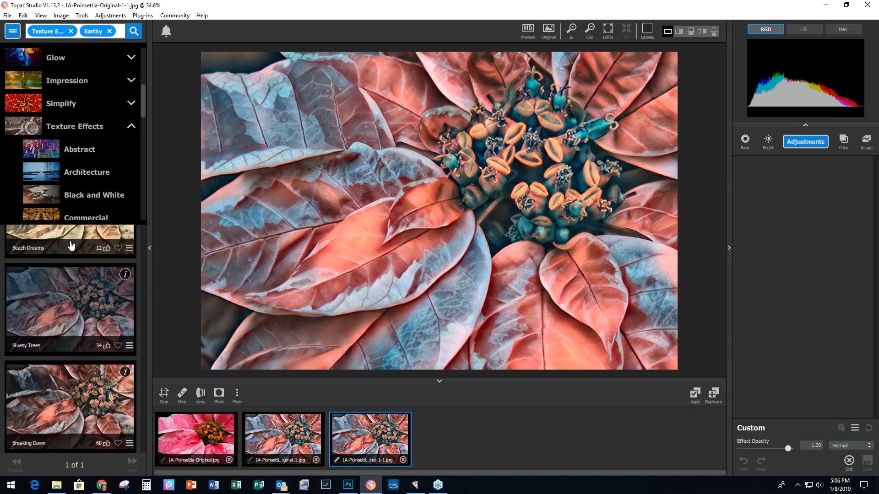
drag(143, 87, 142, 322)
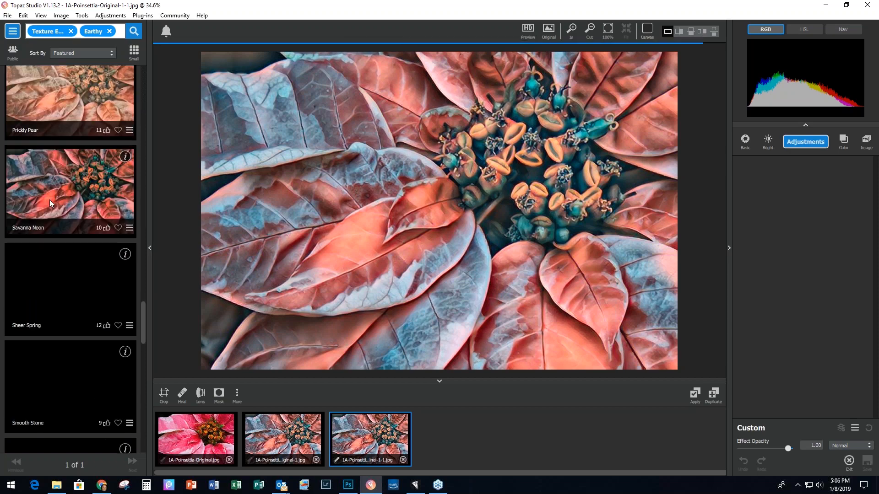
click(53, 194)
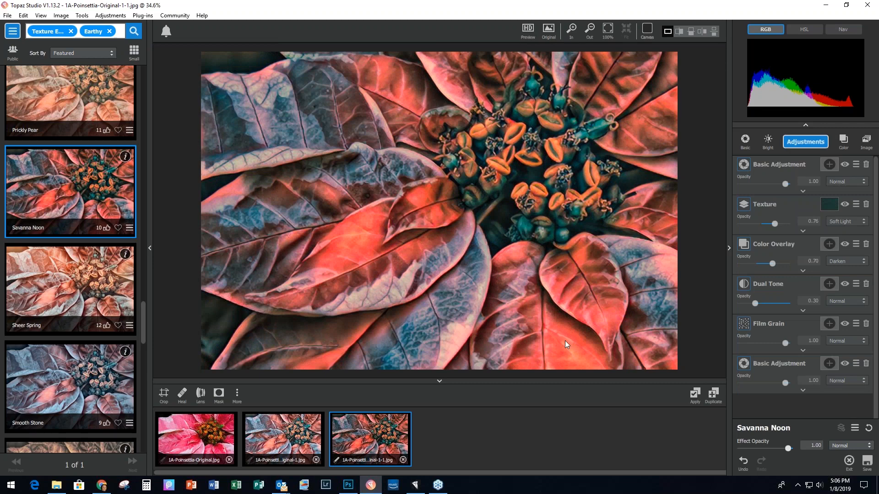
Step: Apply Savanna Noon as a fourth copy and add the Nature Beach Dreams preset
click(694, 396)
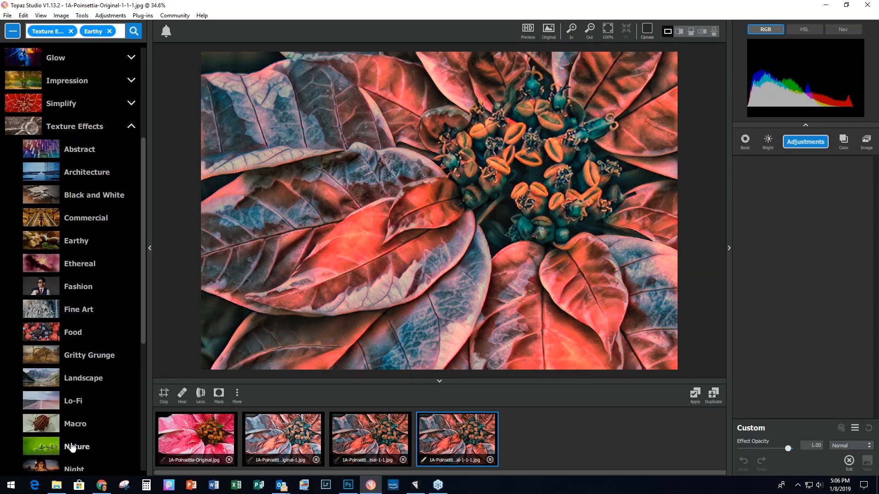
click(70, 449)
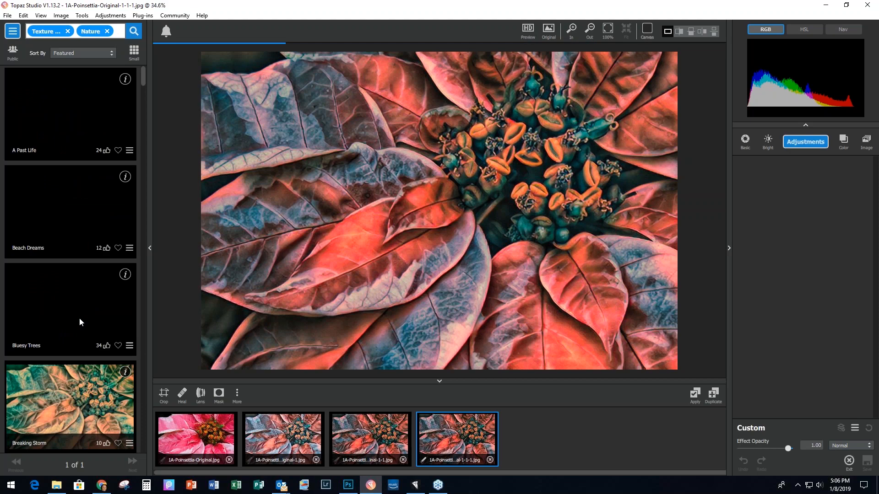
click(38, 204)
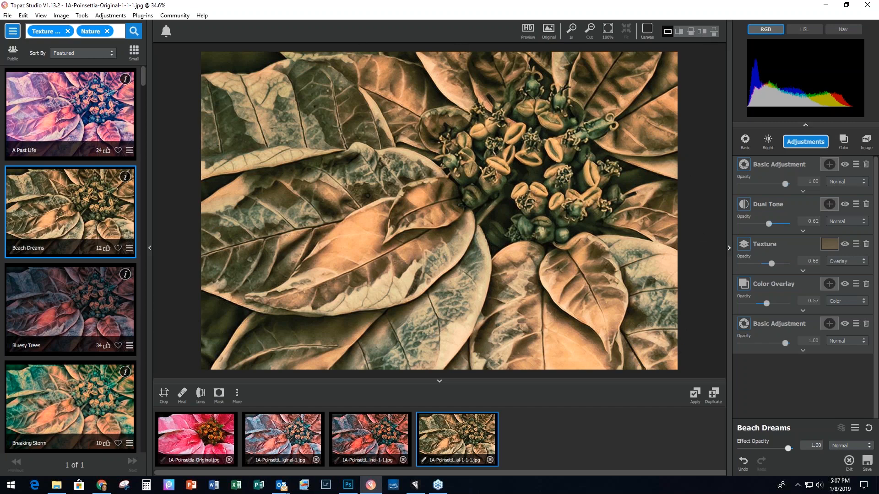
Step: Add a border-frame Texture at 0.93 opacity and apply it as a fifth version
click(808, 146)
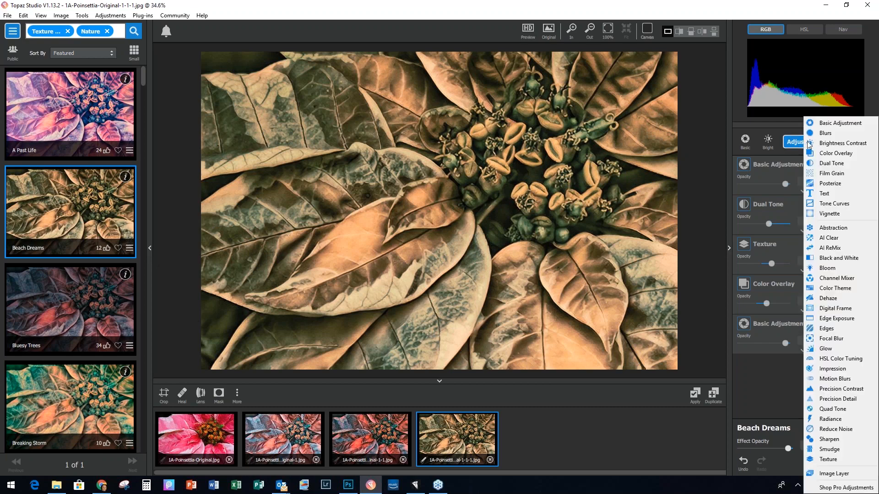
click(834, 461)
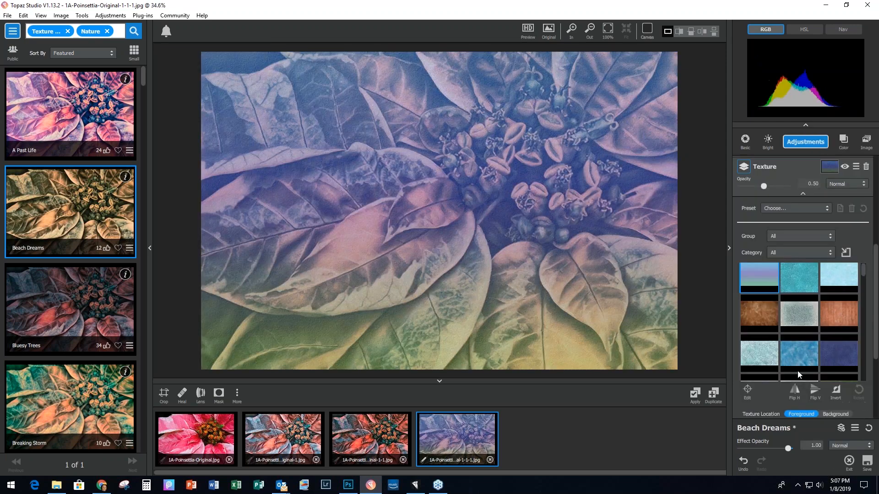
click(803, 234)
click(807, 251)
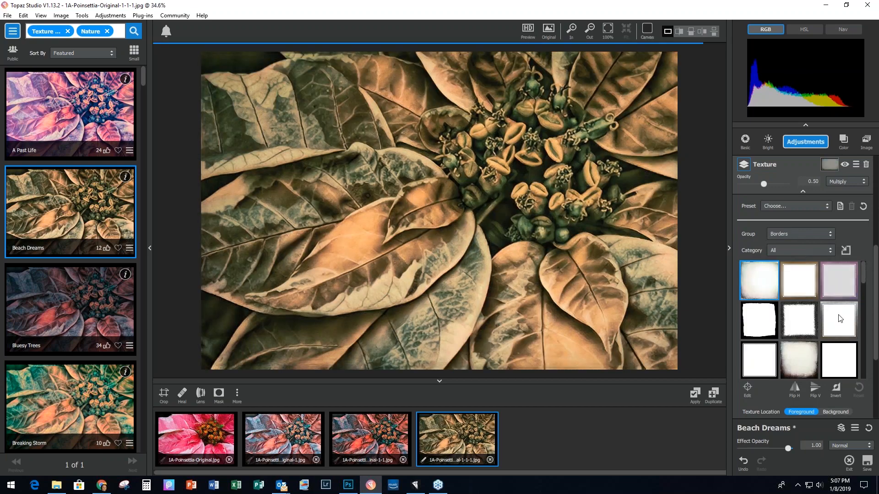
click(802, 355)
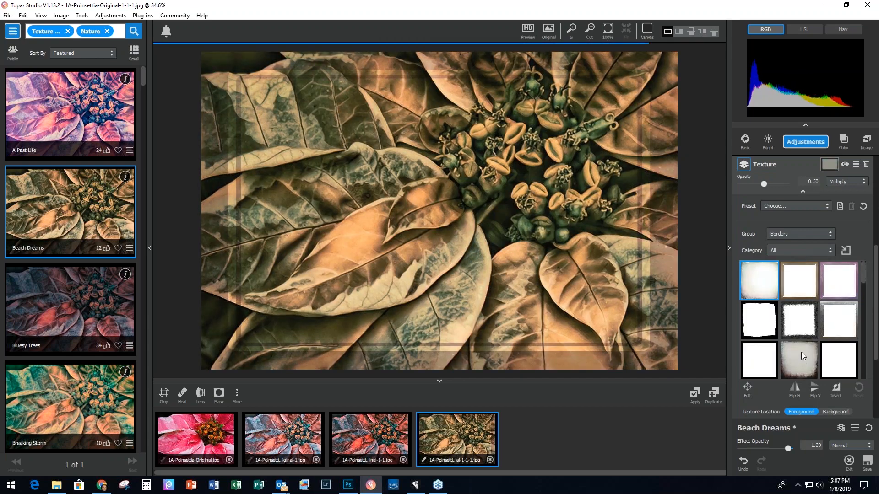
scroll(789, 317, down, 1)
scroll(790, 317, up, 1)
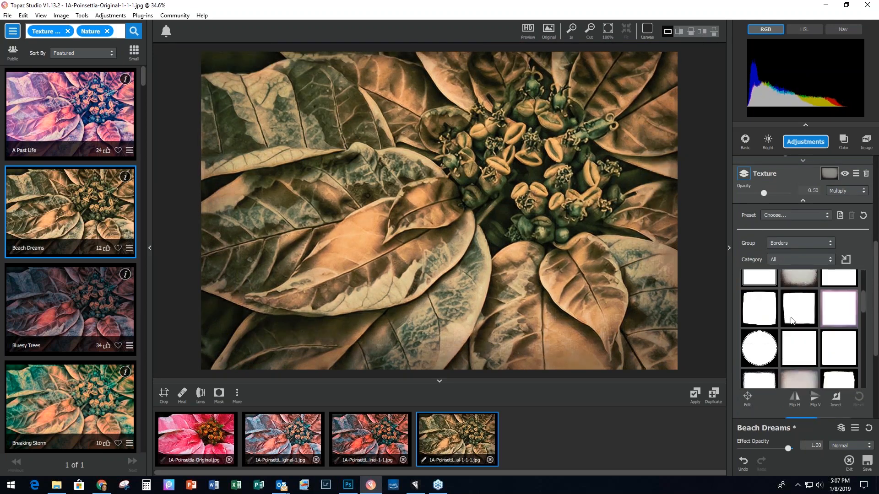
scroll(786, 326, down, 3)
click(758, 367)
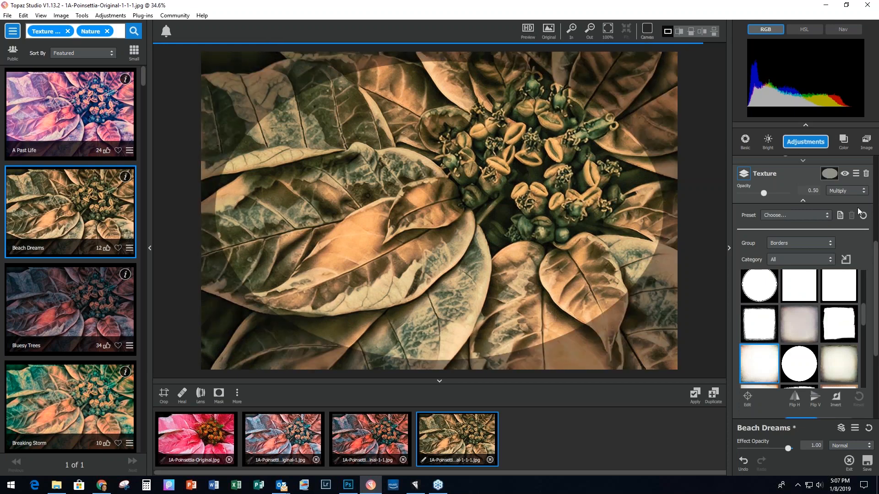
drag(763, 194, 781, 194)
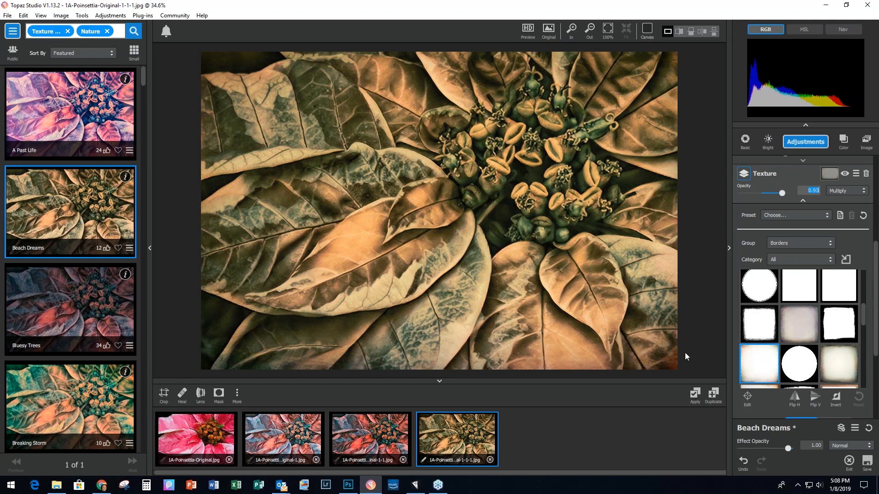
click(694, 396)
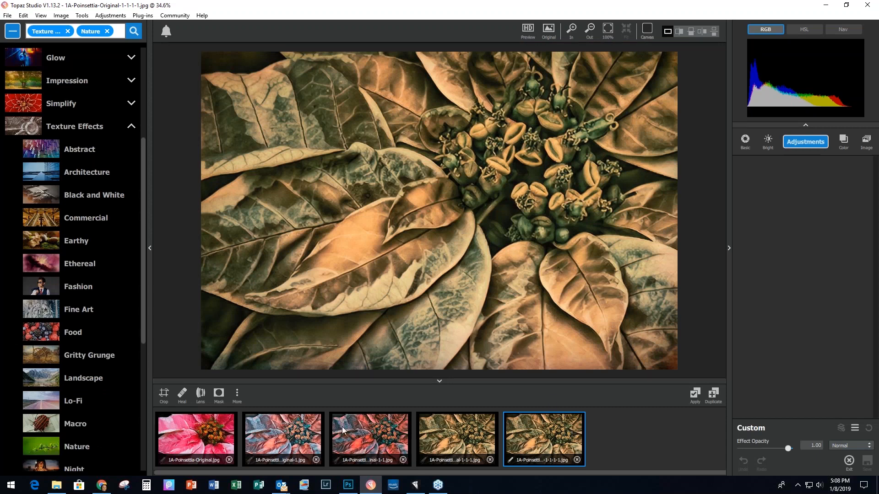
Step: Give the original poinsettia the Beach Dreams look, then Close All with Apply to all ticked
click(180, 439)
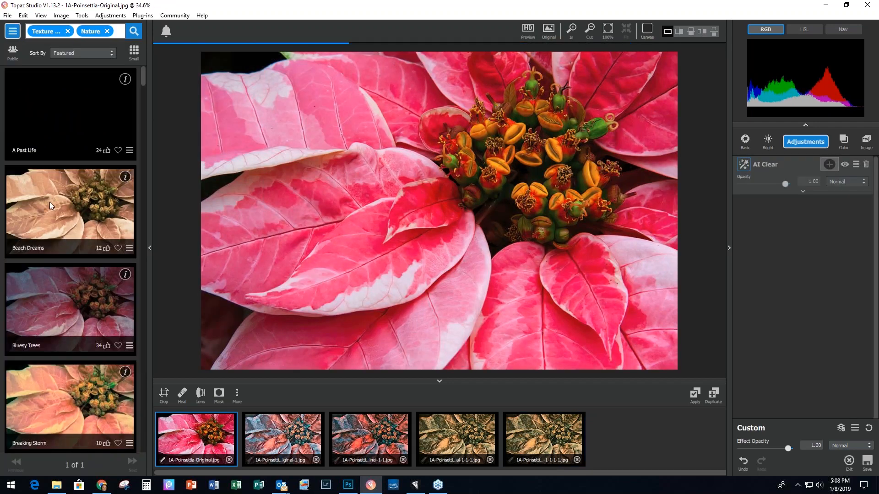
click(50, 204)
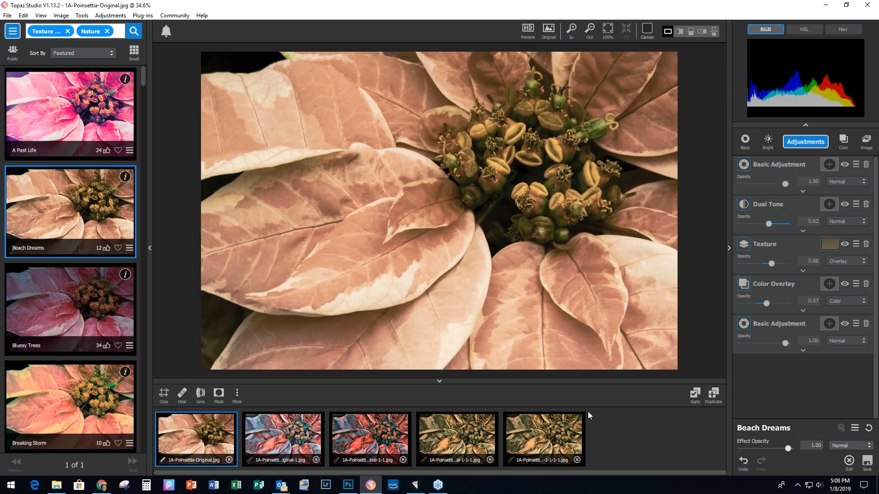
click(7, 16)
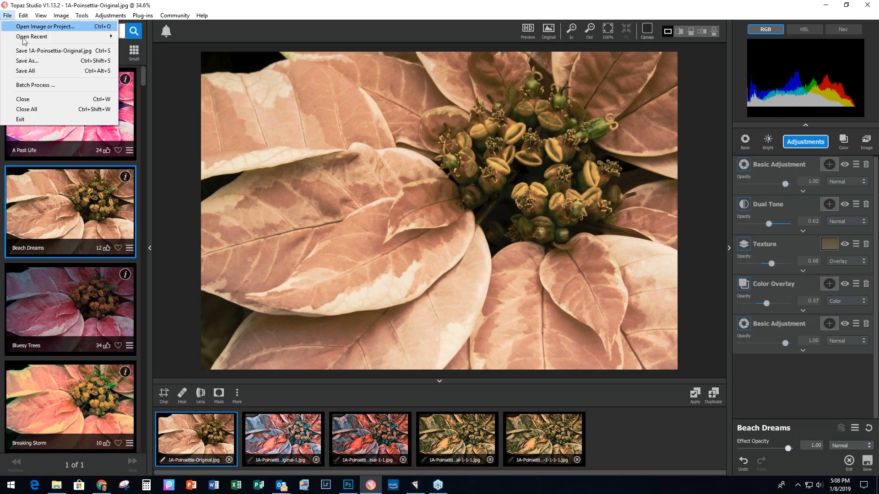
click(31, 108)
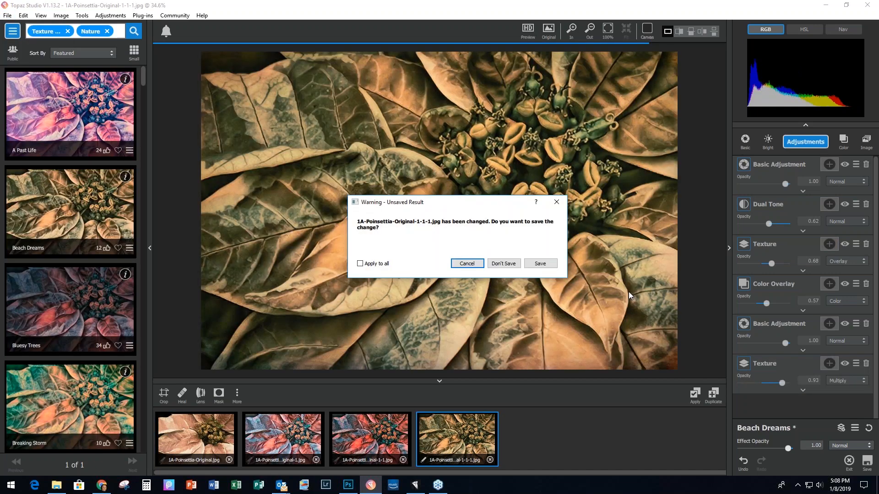
click(360, 263)
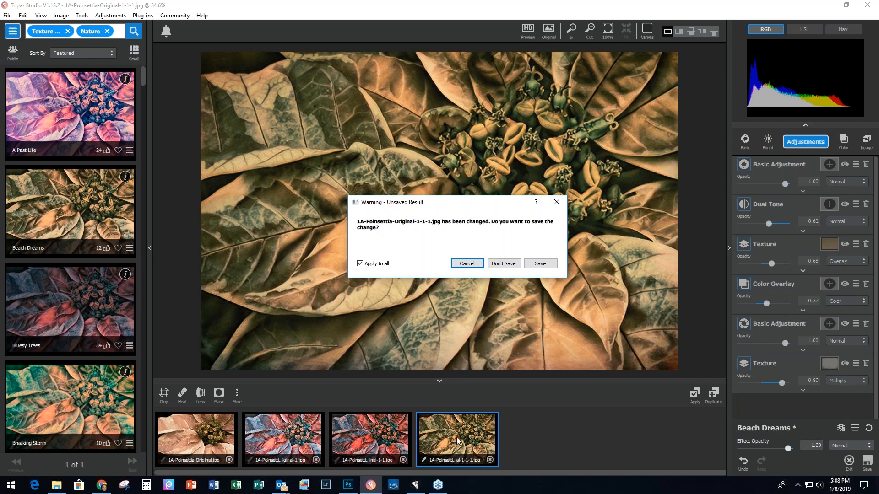
Step: Discard all poinsettia versions without saving and open 2A-Orange Leaves.jpg
click(503, 264)
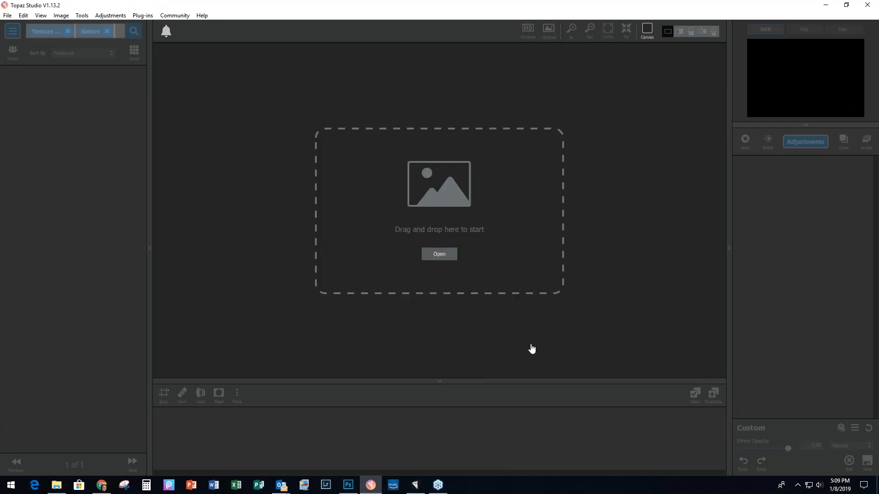
drag(728, 238, 427, 223)
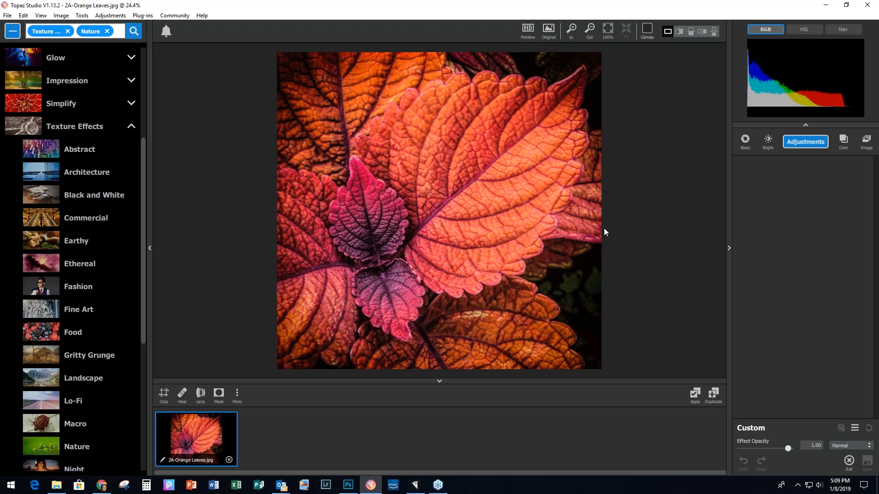
Step: Add AI ReMix to the orange leaves with the Well Worn Path style at Low strength
click(798, 145)
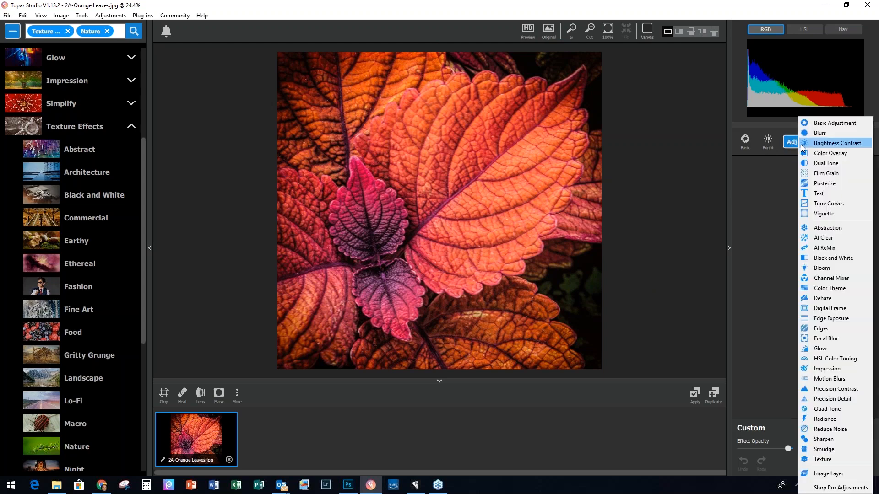
click(822, 249)
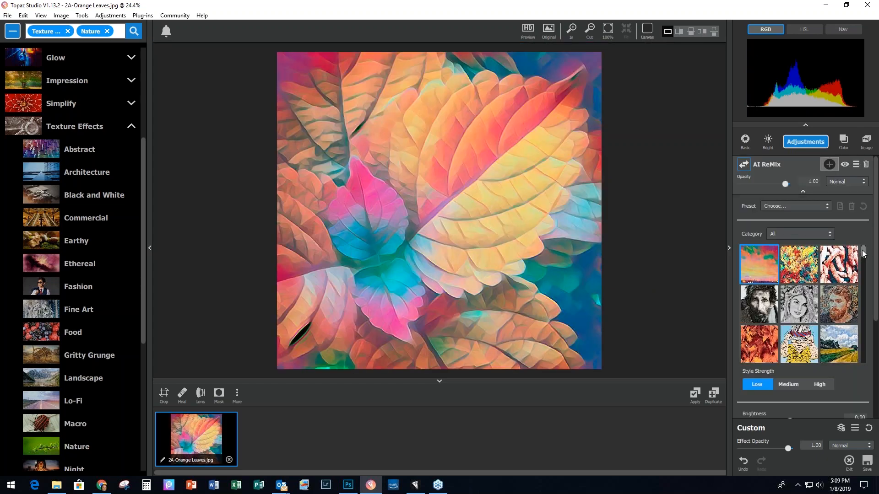
drag(863, 253, 863, 358)
click(755, 341)
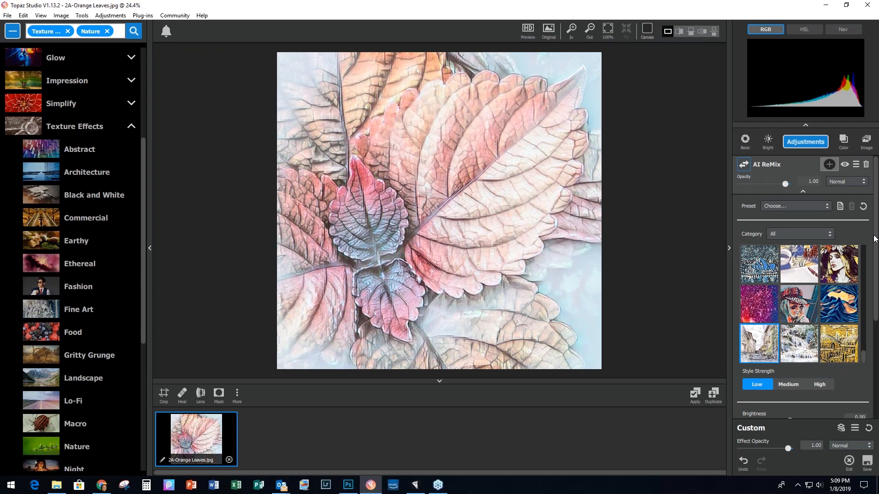
scroll(876, 236, down, 3)
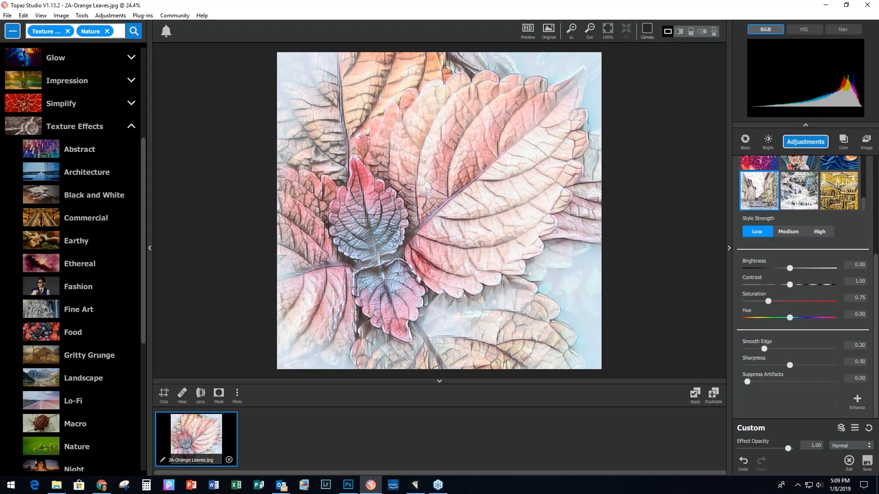
Step: Set brightness -0.41, contrast 1.32, saturation 0.36, smooth edge 0.31, sharpness 0.40, artifact suppression 0.50
drag(790, 269, 757, 300)
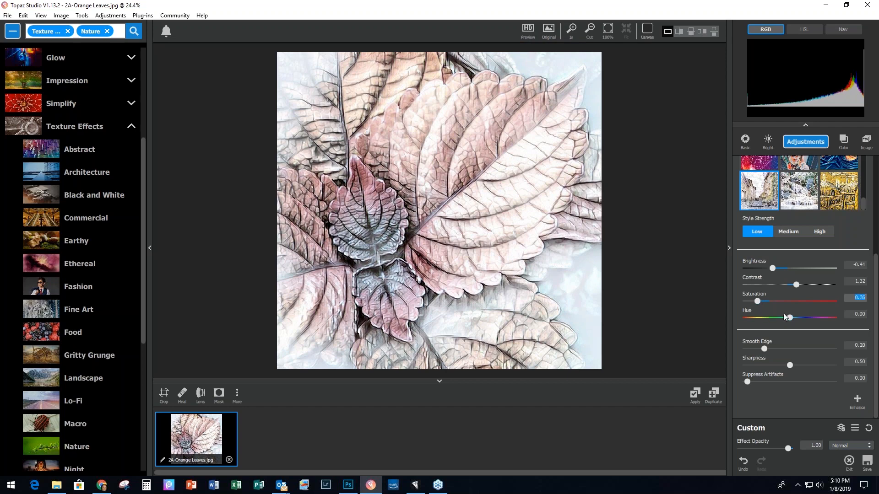
click(764, 349)
drag(766, 349, 769, 349)
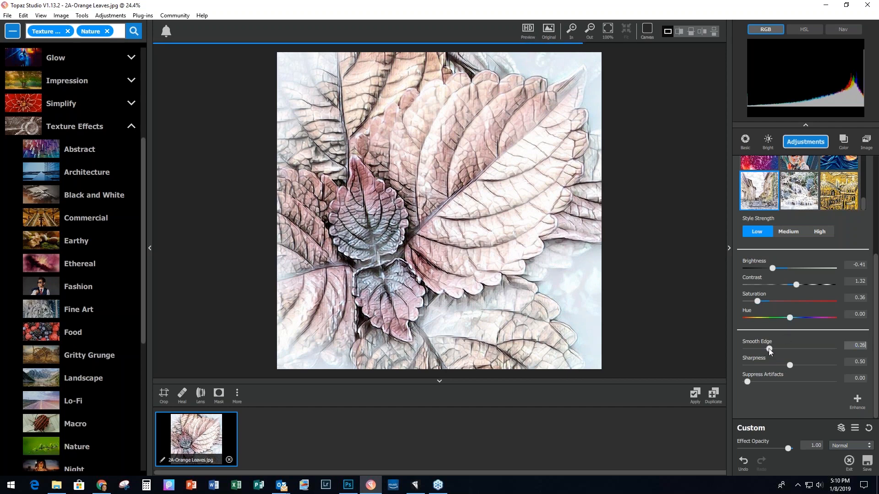
drag(770, 349, 773, 348)
click(789, 365)
click(784, 367)
drag(784, 366, 792, 382)
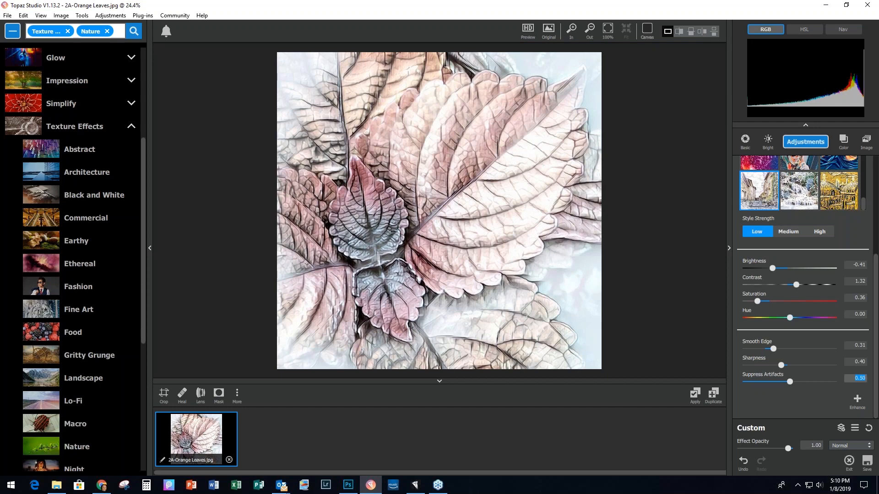
click(858, 400)
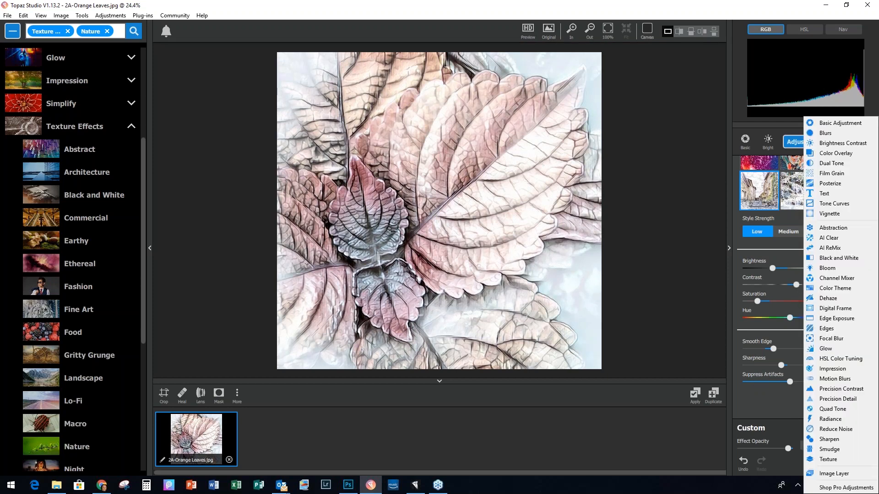
Step: Add an Impression enhancement and lower its opacity
click(835, 370)
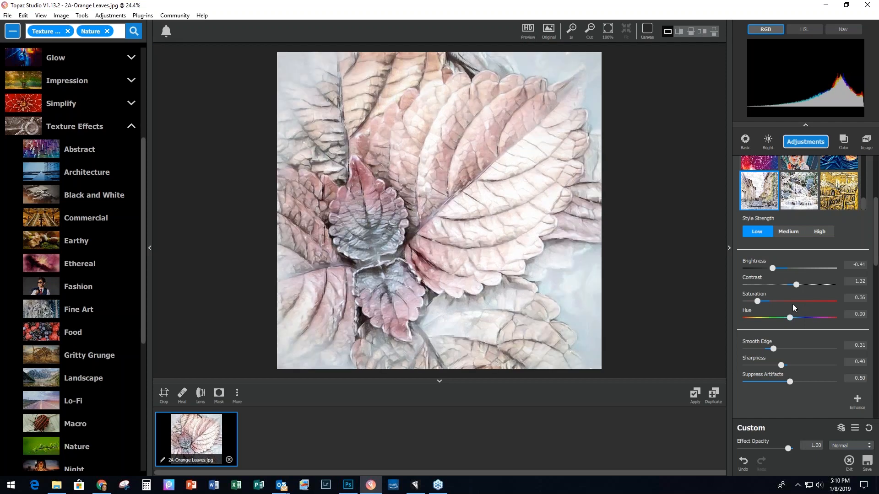
scroll(843, 309, down, 5)
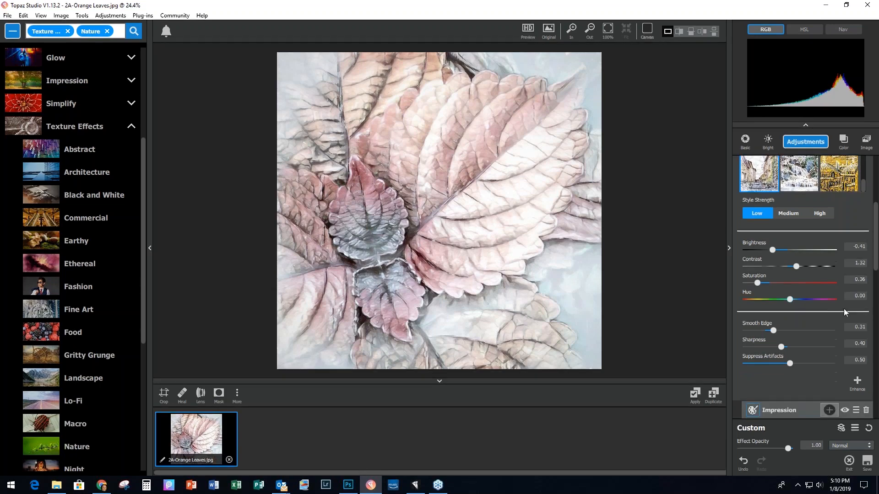
scroll(844, 309, down, 2)
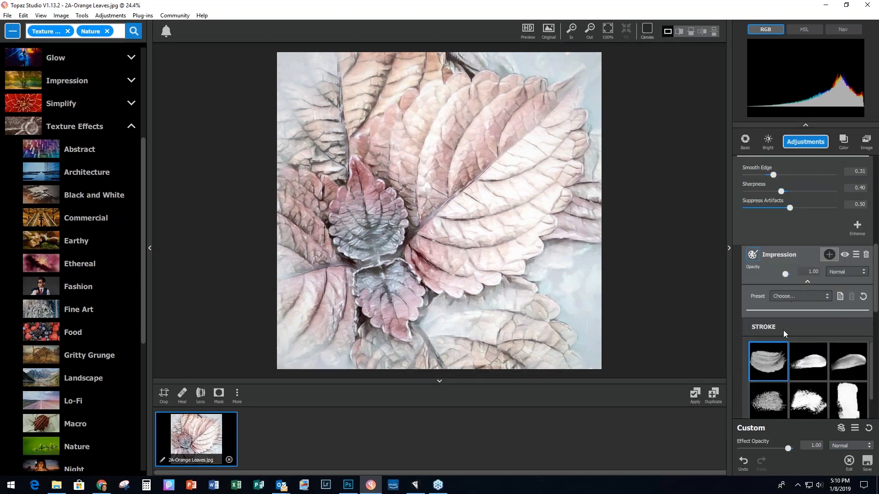
drag(875, 270, 876, 299)
scroll(794, 314, down, 5)
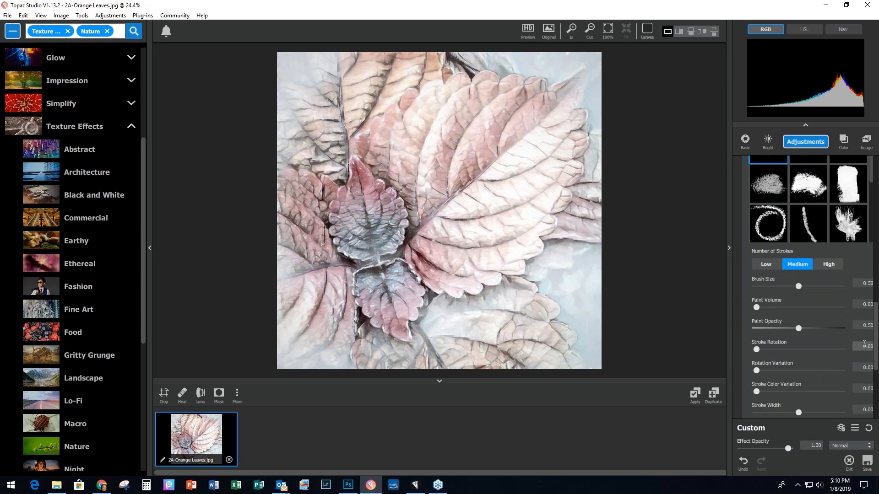
scroll(877, 328, up, 1)
scroll(877, 329, up, 5)
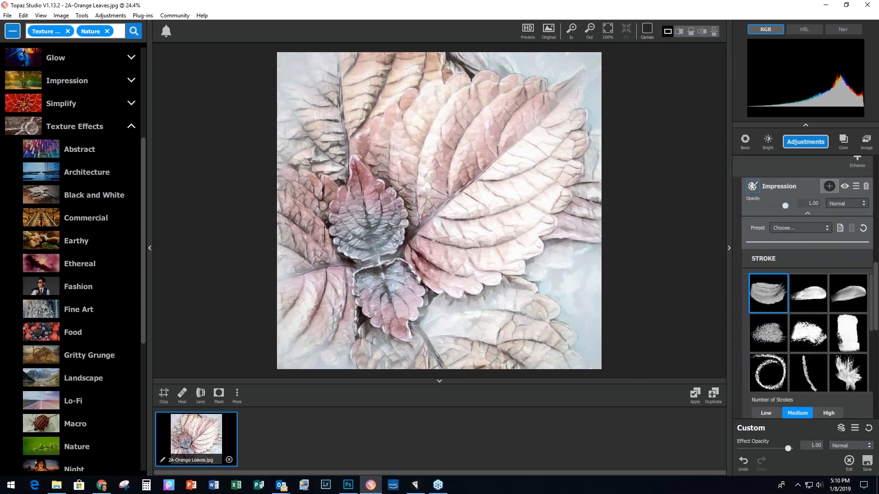
click(785, 207)
drag(782, 208, 778, 207)
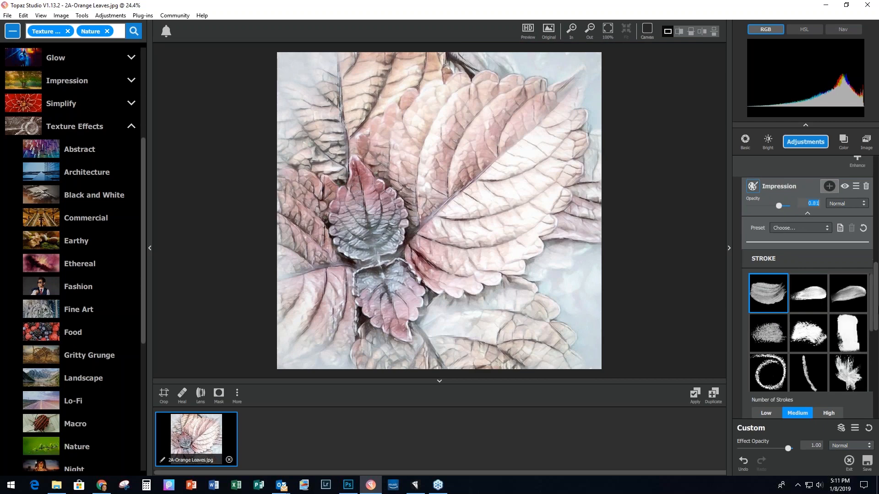
Step: Use the type09 brush stroke with High stroke count, a larger brush and paint volume 0.20
drag(874, 304, 876, 336)
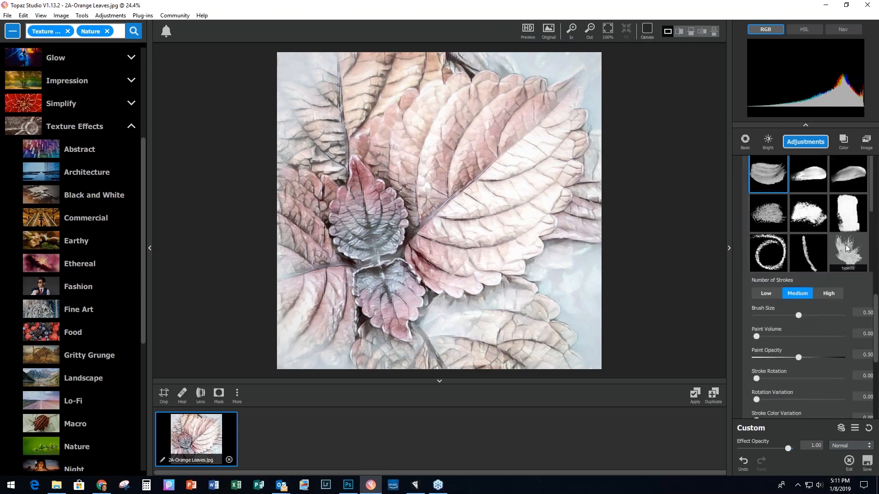
click(850, 249)
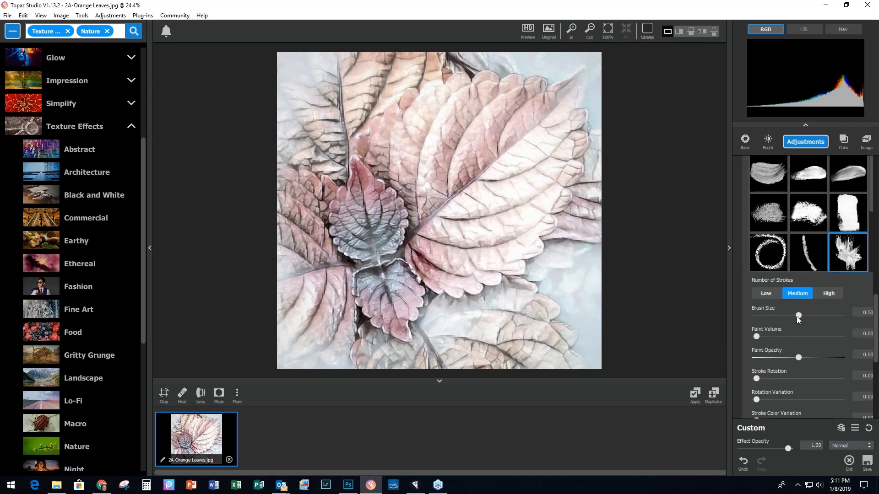
click(829, 294)
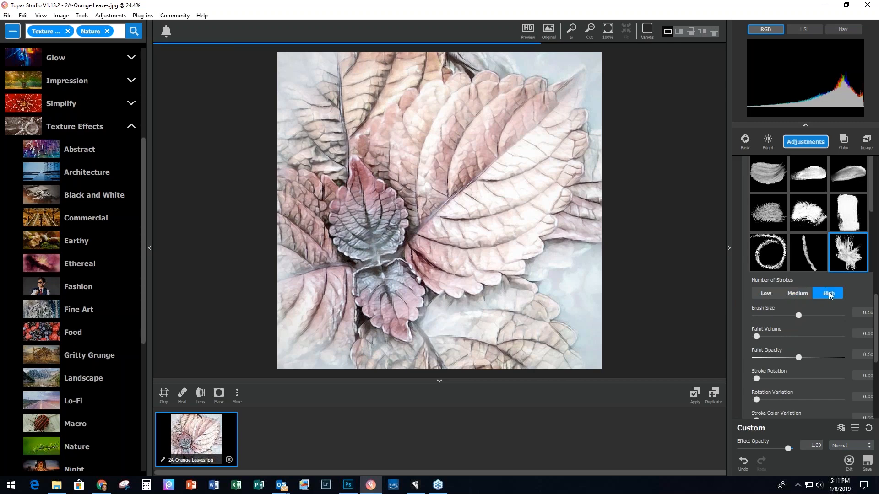
click(798, 316)
drag(801, 314, 808, 312)
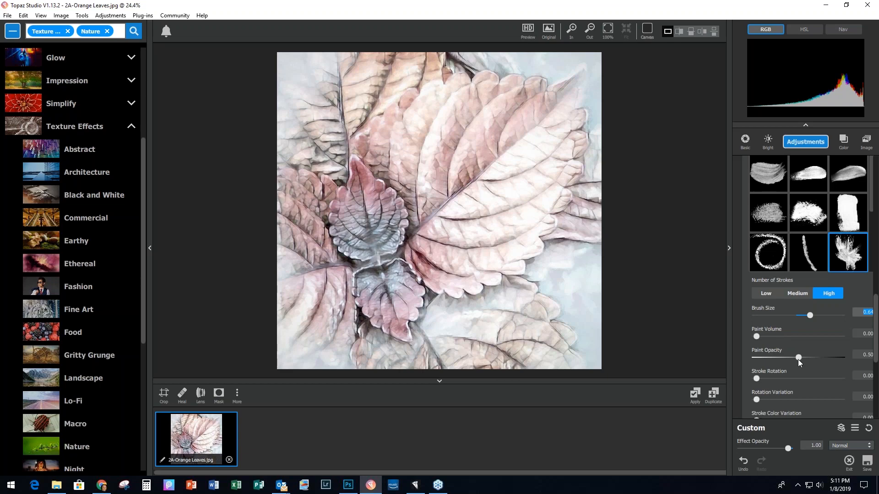
drag(756, 337, 775, 337)
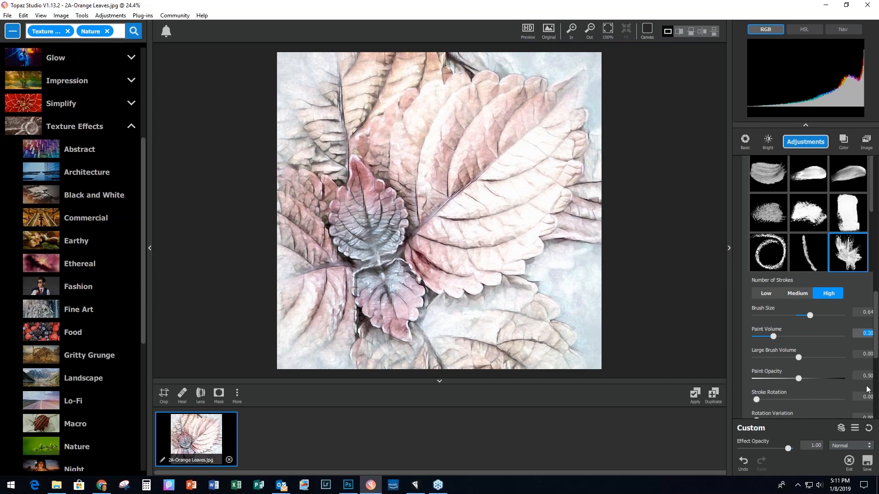
drag(876, 331, 876, 401)
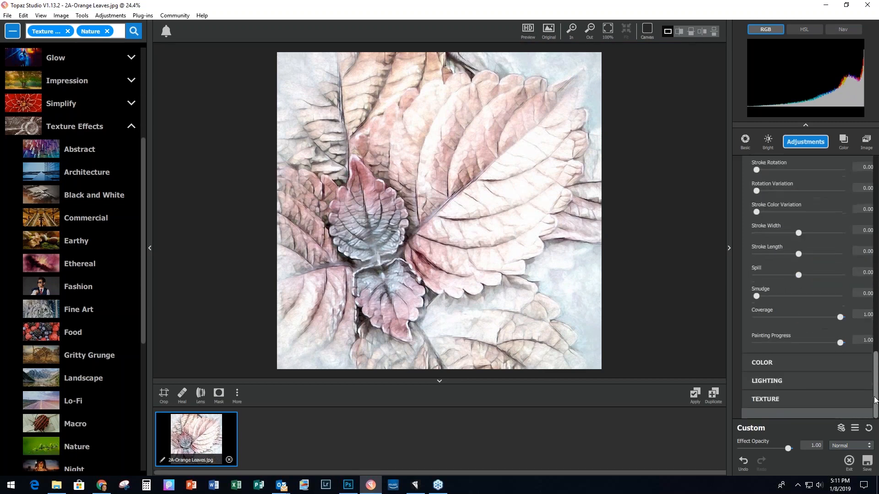
Step: Lower the effect's overall saturation to -0.23
click(760, 362)
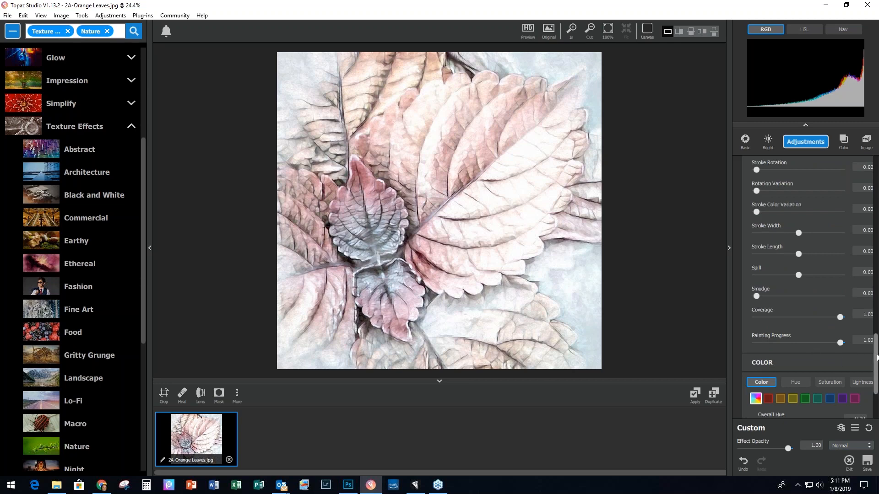
drag(876, 360, 876, 384)
click(798, 342)
mouse_move(798, 344)
mouse_down()
mouse_move(806, 345)
mouse_move(789, 345)
mouse_up()
Step: Raise lighting contrast to 0.34, centre the light position and add a 0.25 vignette
click(771, 381)
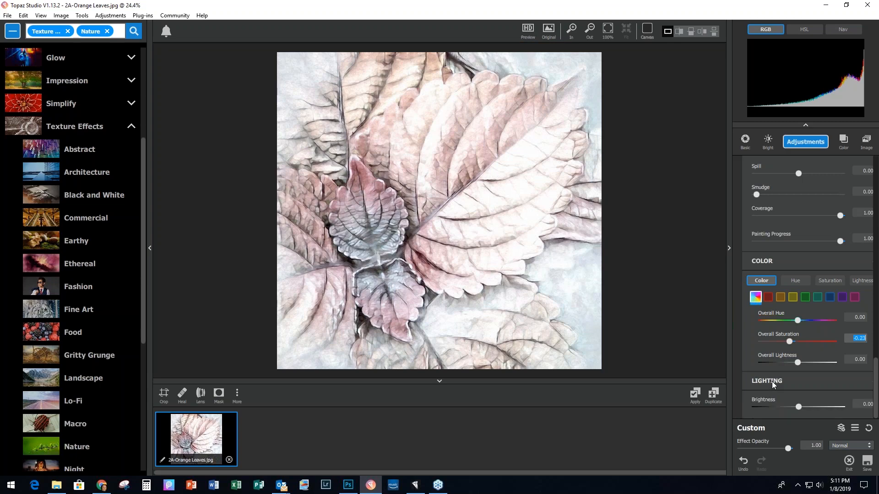
scroll(836, 283, down, 3)
drag(799, 270, 813, 270)
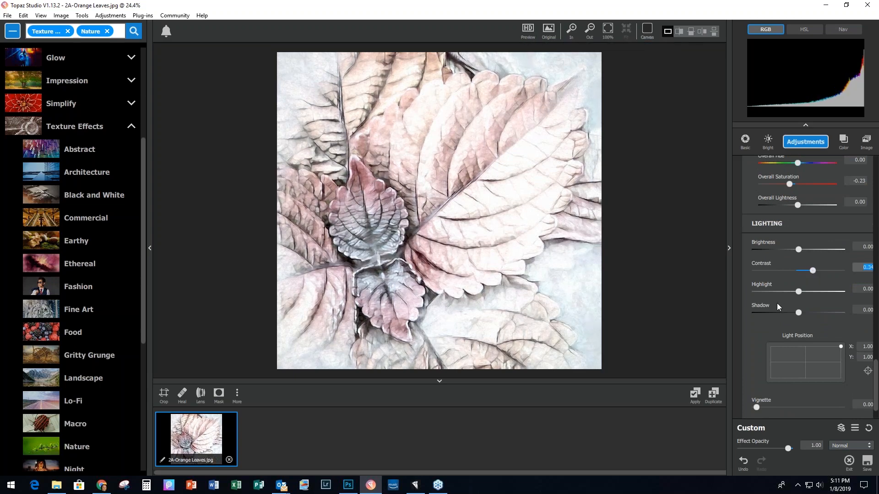
click(805, 361)
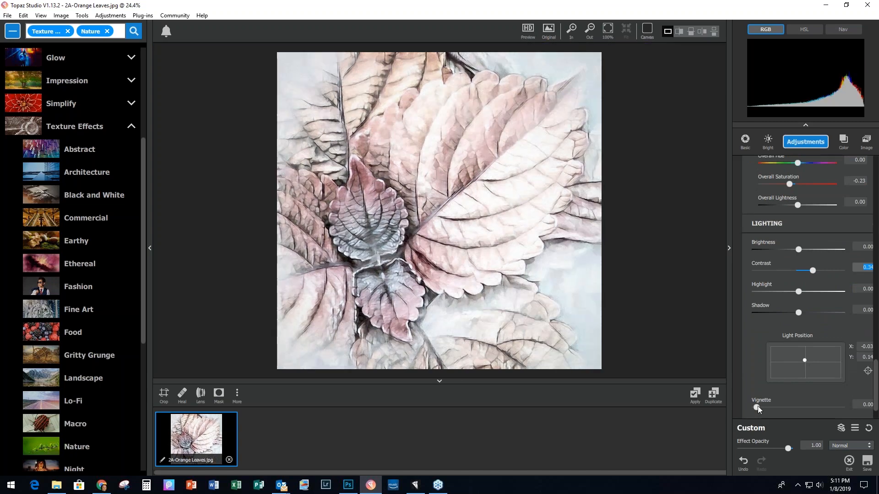
drag(757, 405, 778, 406)
scroll(841, 356, down, 5)
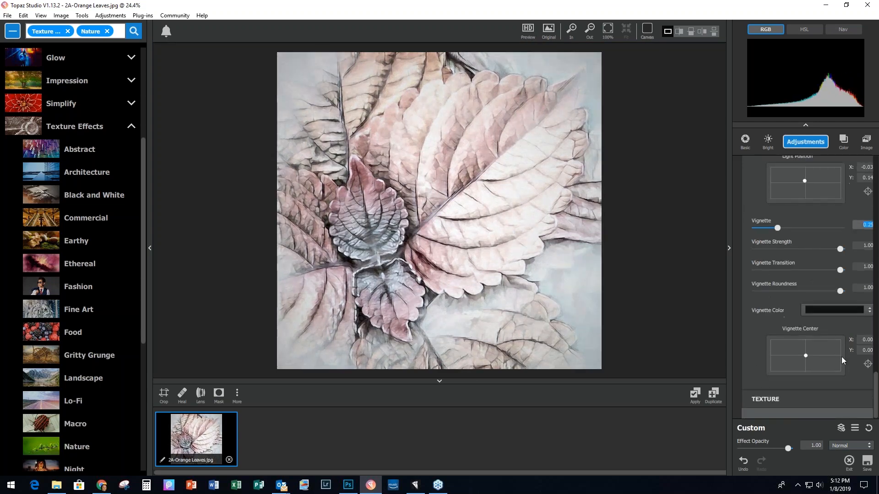
Step: Make the vignette colour white and soften its transition to about 0.4
click(841, 311)
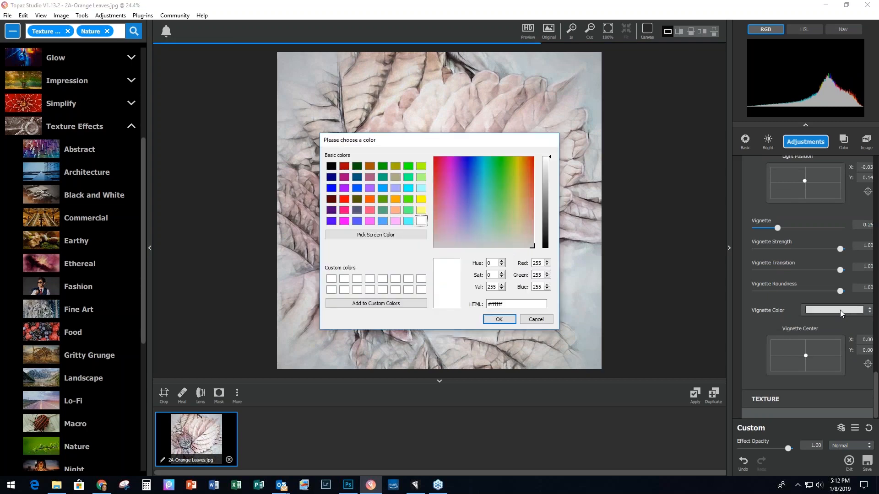
click(421, 221)
click(492, 321)
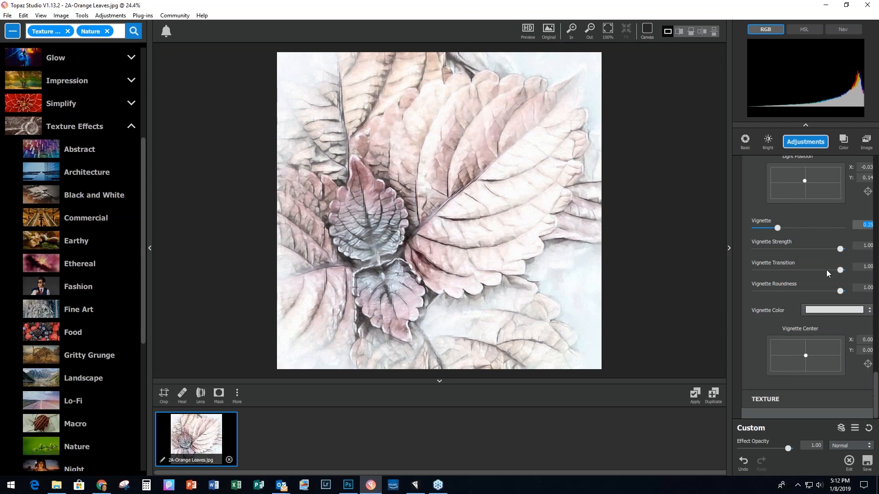
drag(840, 270, 796, 270)
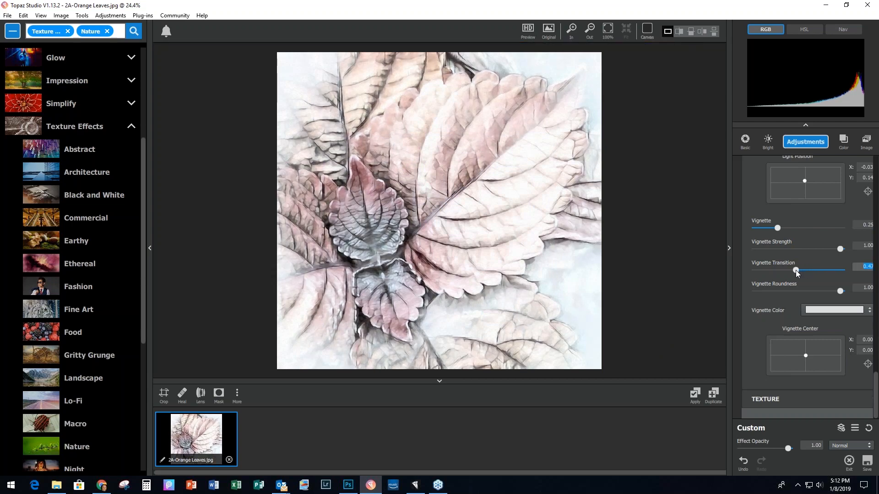
click(762, 399)
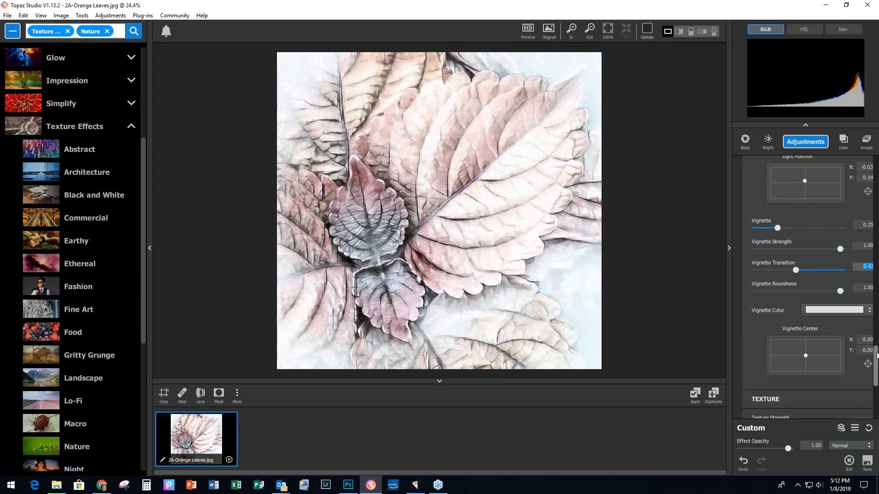
scroll(876, 355, down, 5)
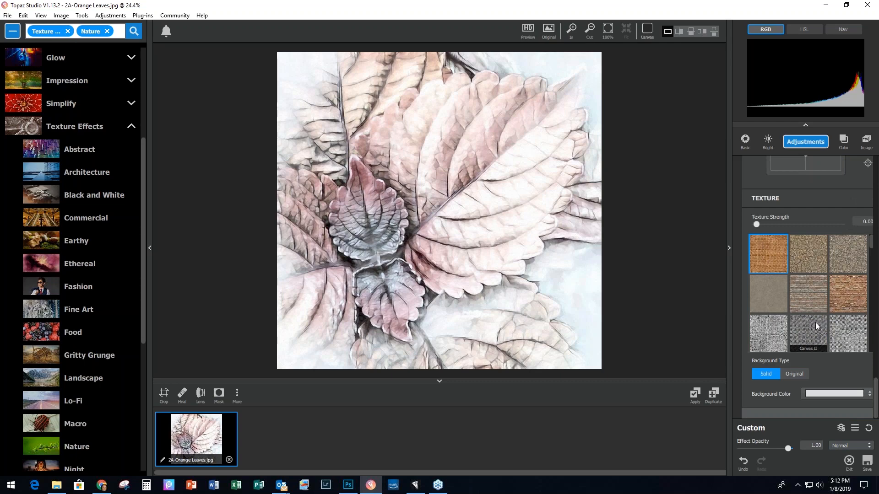
Step: Apply the Paper II texture with strength 0.51 and size about 0.4
scroll(819, 323, down, 1)
drag(871, 249, 876, 295)
scroll(781, 282, down, 1)
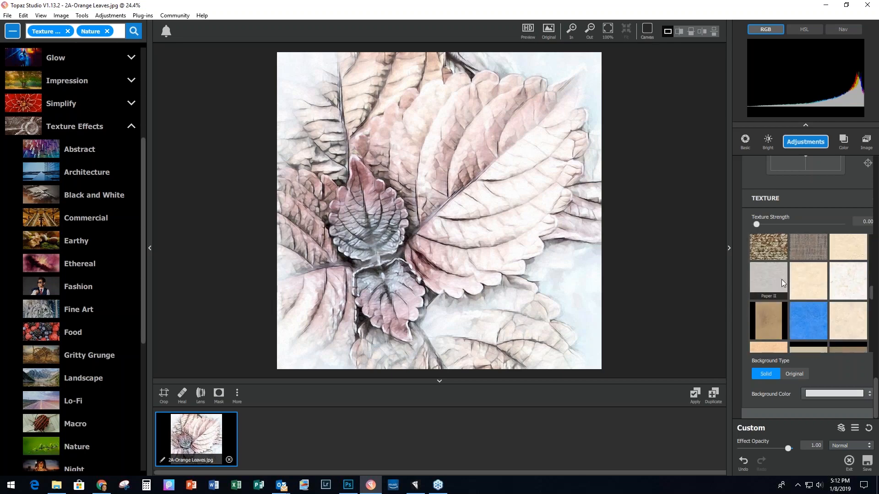
click(767, 280)
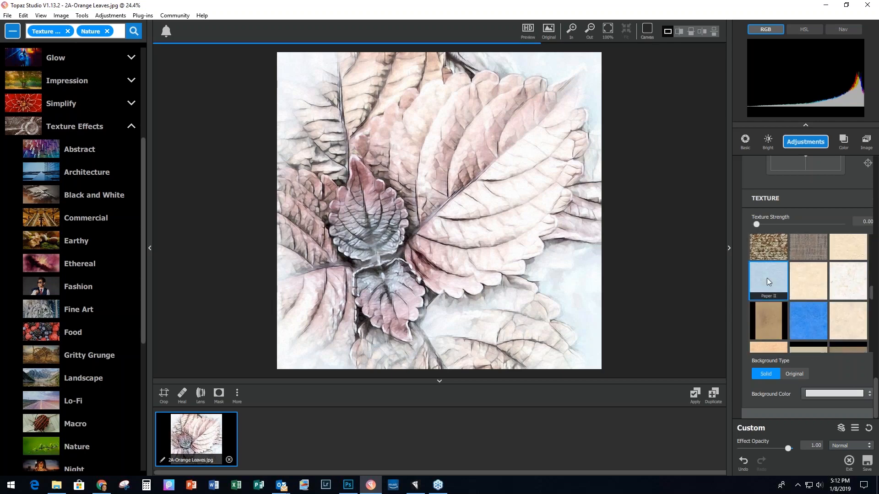
drag(757, 224, 818, 245)
scroll(513, 268, up, 8)
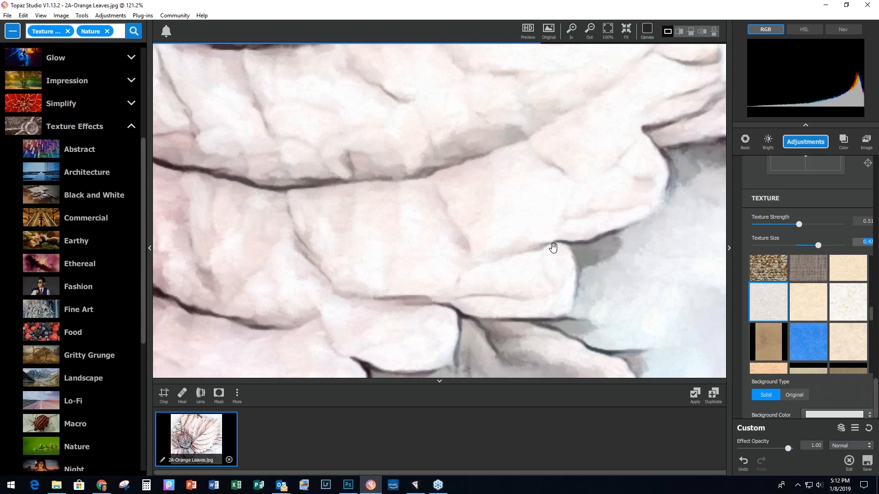
scroll(553, 248, down, 6)
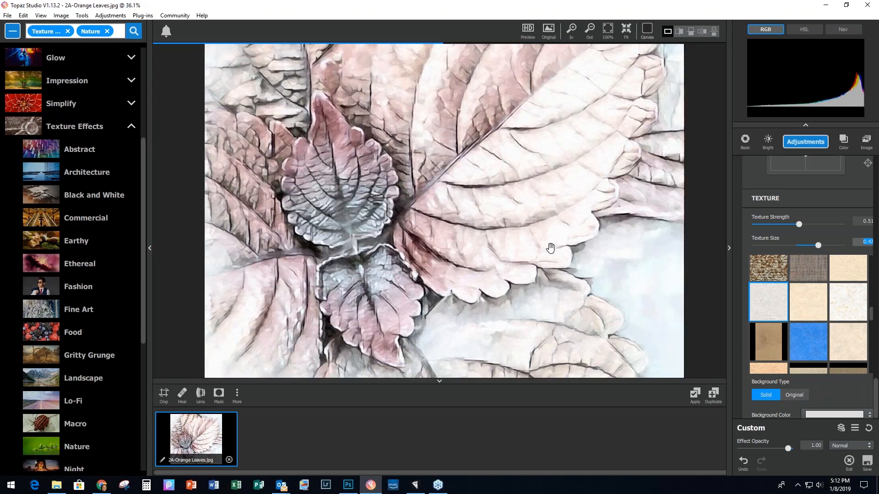
scroll(551, 247, down, 2)
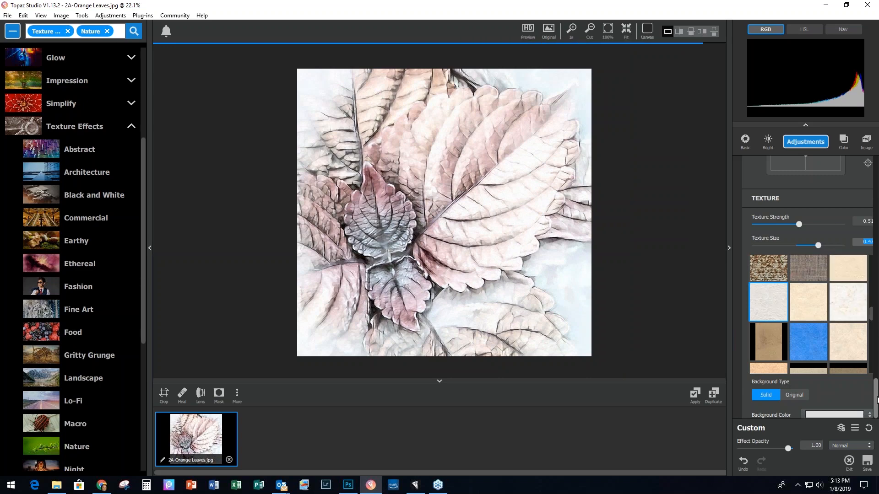
drag(876, 400, 877, 218)
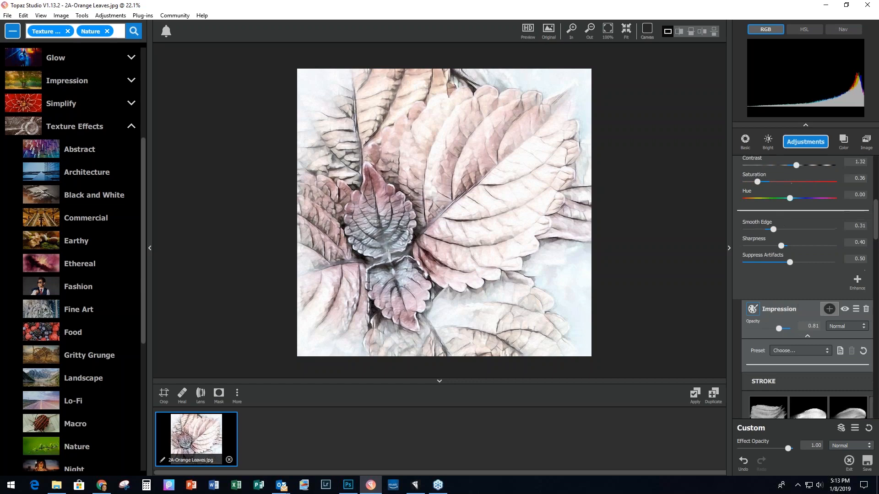
click(808, 336)
Step: Add AI Clear at about half opacity and apply everything into copy 2A-Orange Leaves-1.jpg
scroll(792, 217, down, 5)
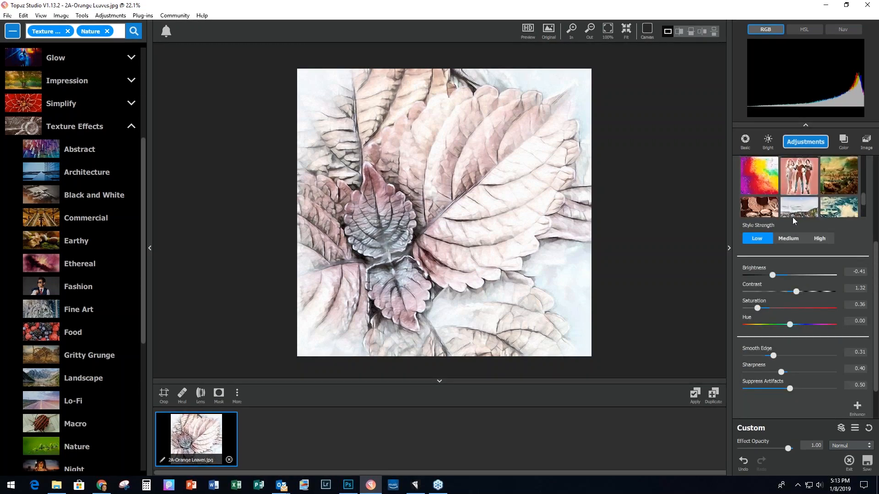
scroll(804, 195, up, 6)
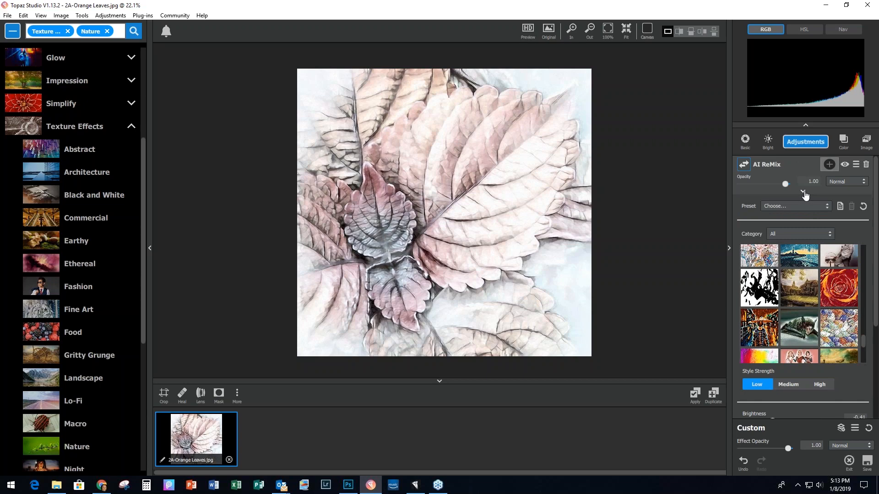
click(802, 193)
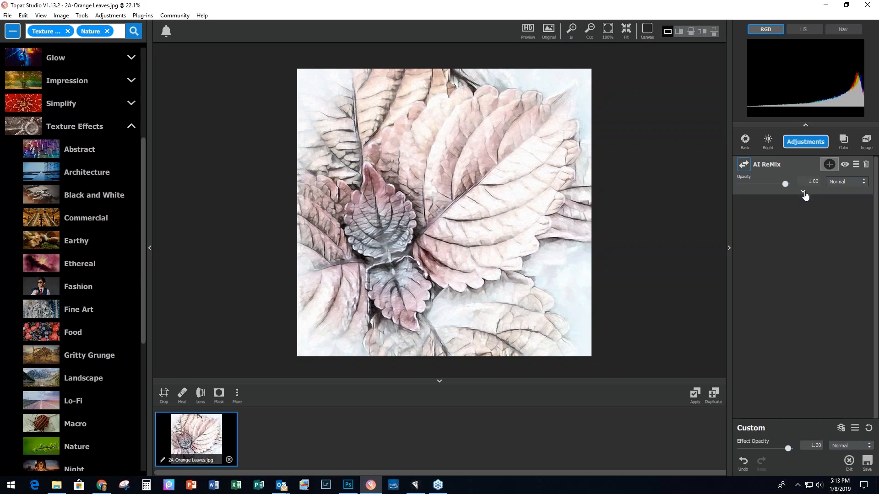
click(794, 145)
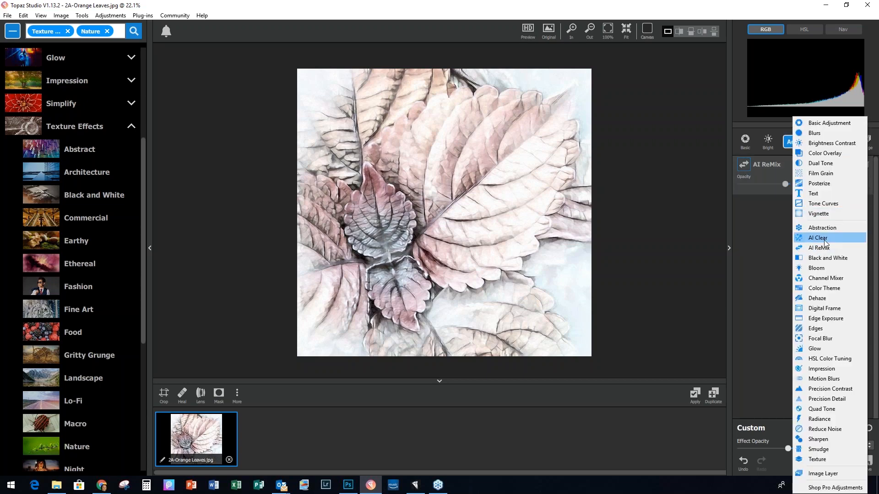
click(825, 239)
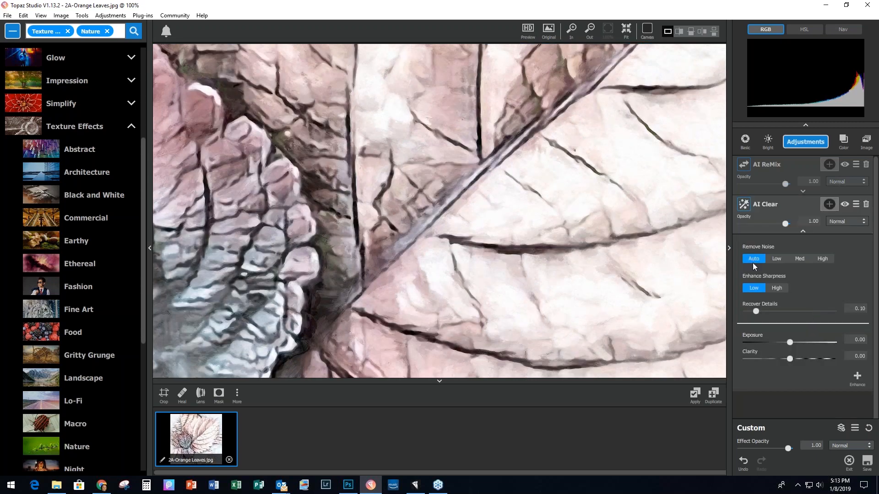
click(785, 184)
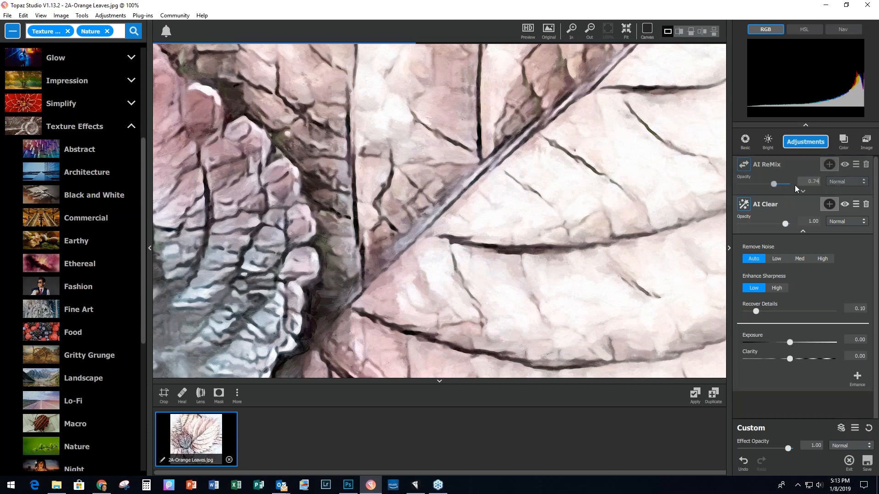
drag(785, 222, 762, 223)
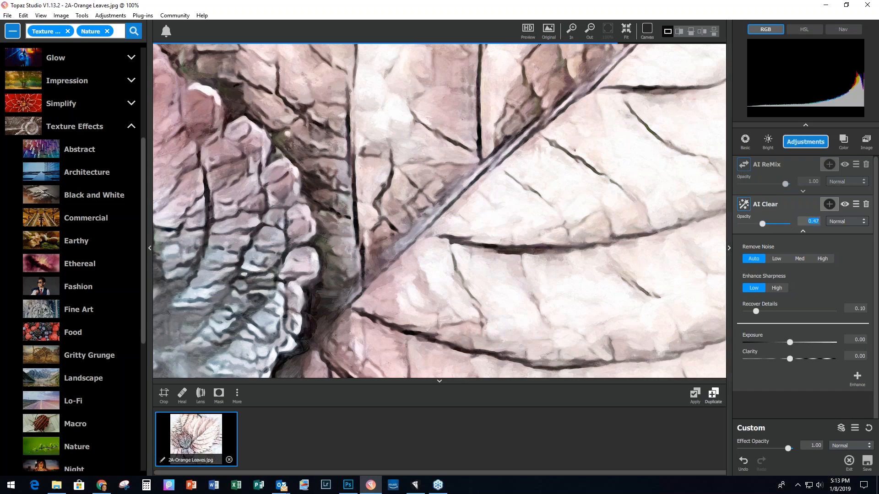
click(694, 396)
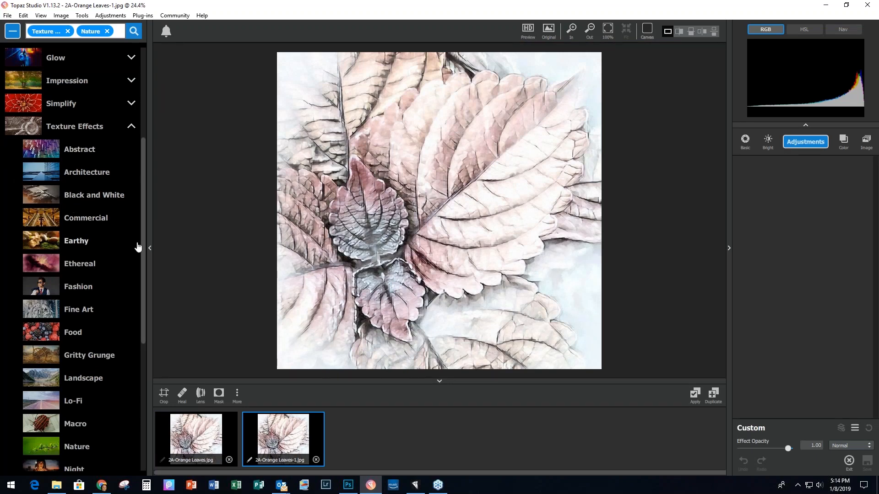
Step: Apply the Abstract preset Mauve Fog to the copy and compare it with the original
click(77, 152)
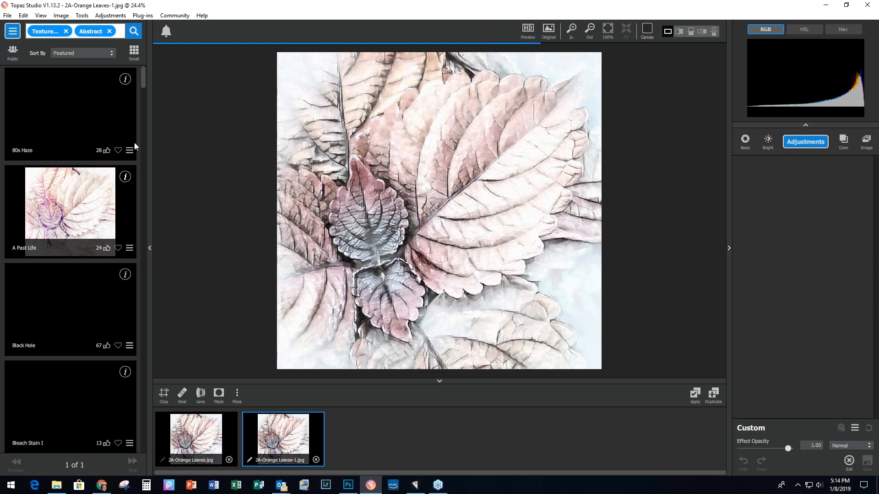
drag(142, 76, 133, 276)
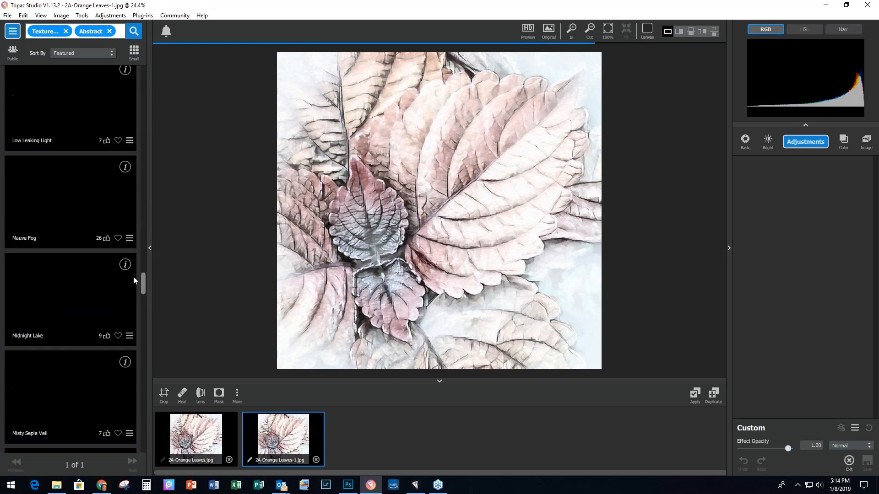
click(70, 220)
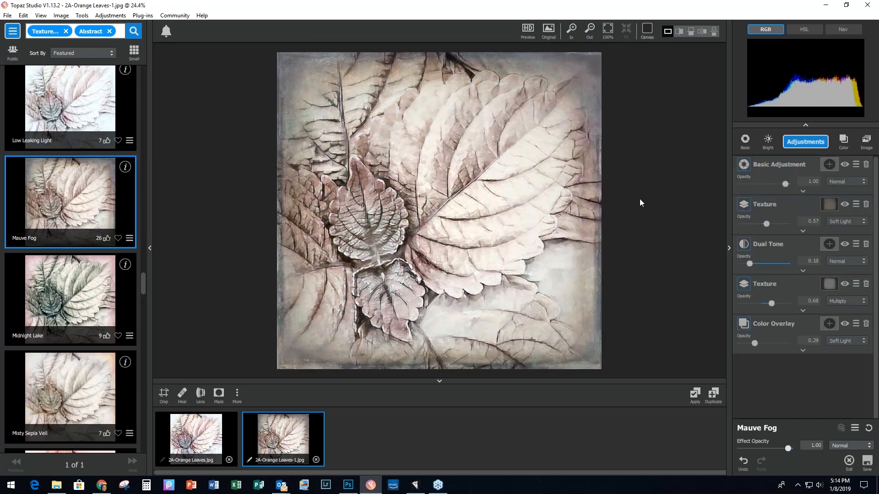
click(408, 283)
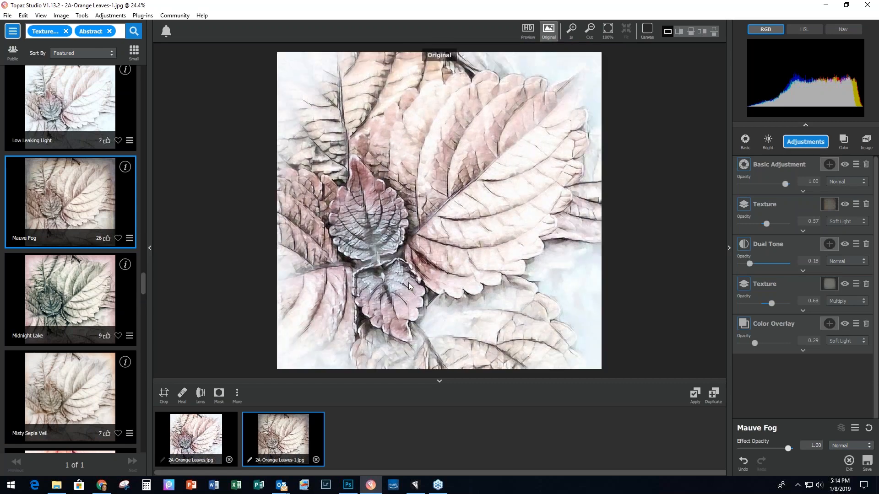
click(408, 282)
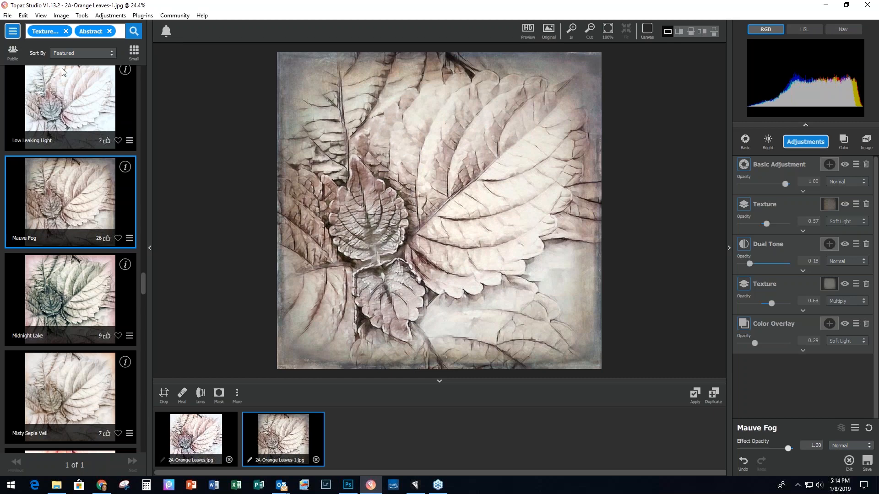
click(8, 15)
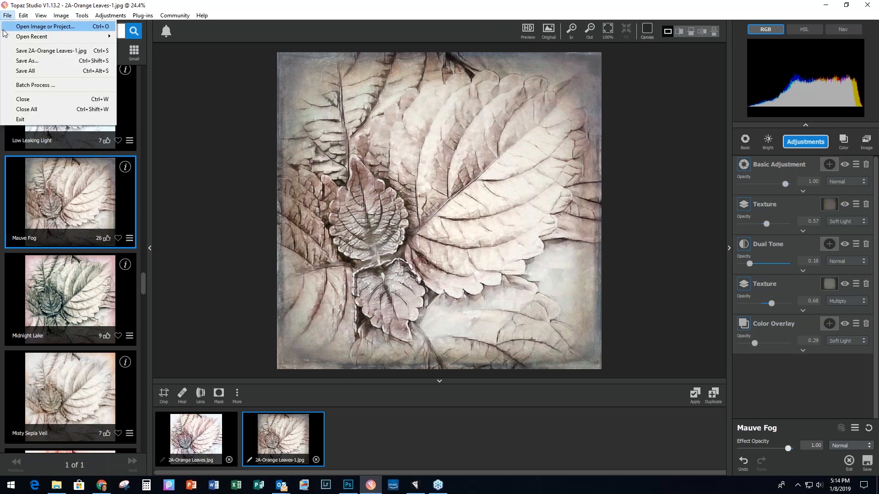
Step: Close all images without saving and drop in 3A-Tree Leaves-Original.jpg from File Explorer
click(38, 109)
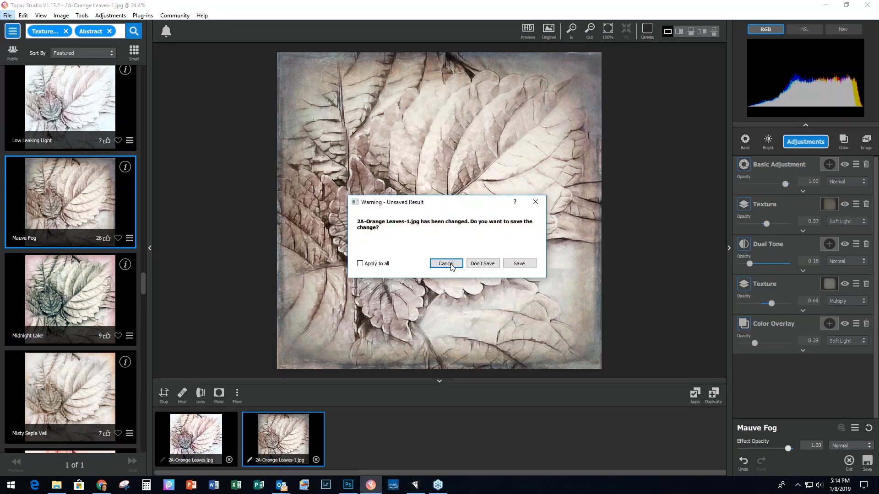
click(483, 265)
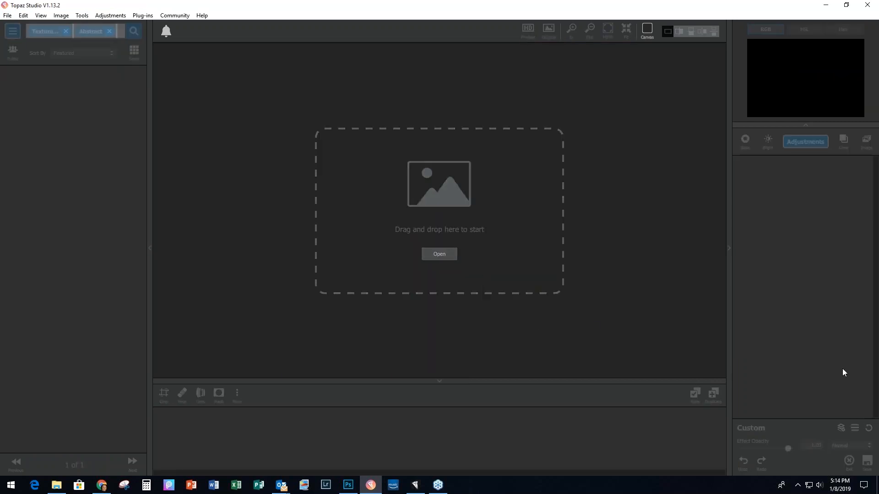
key(super+e)
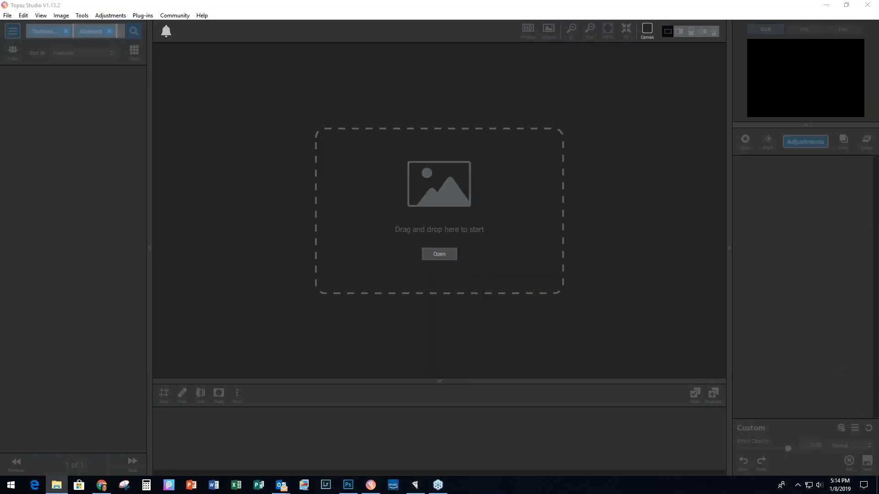
drag(823, 276, 414, 237)
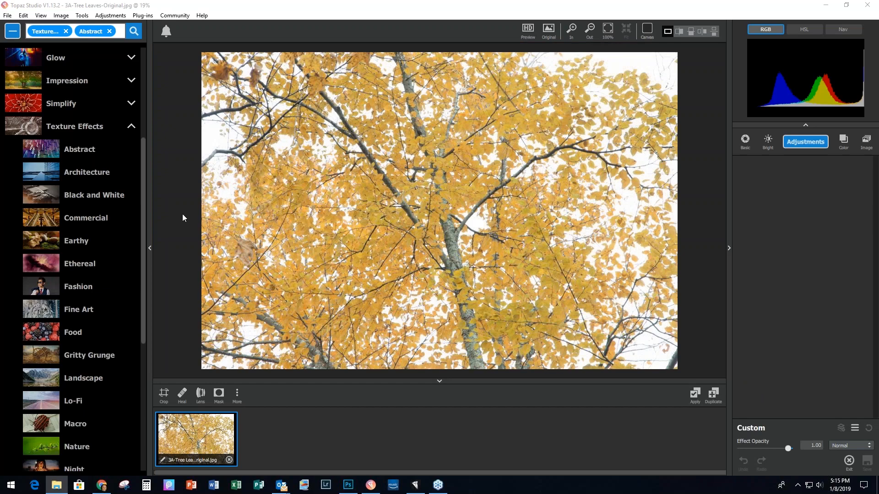
Step: Apply the Simplify preset BuzSim Black and White II to the tree photo
click(144, 152)
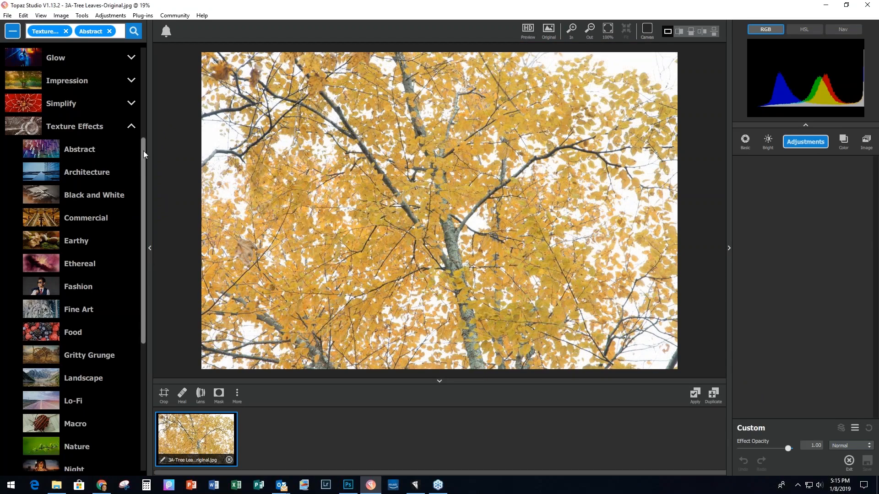
drag(144, 150, 146, 81)
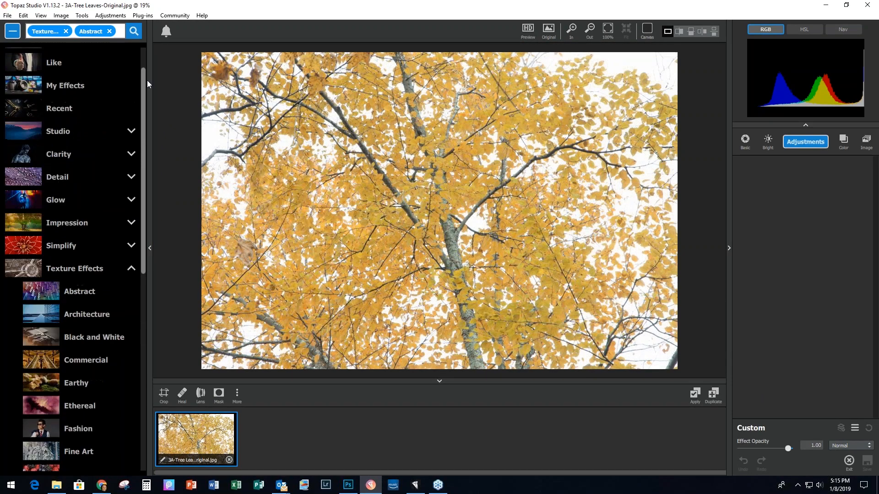
click(132, 242)
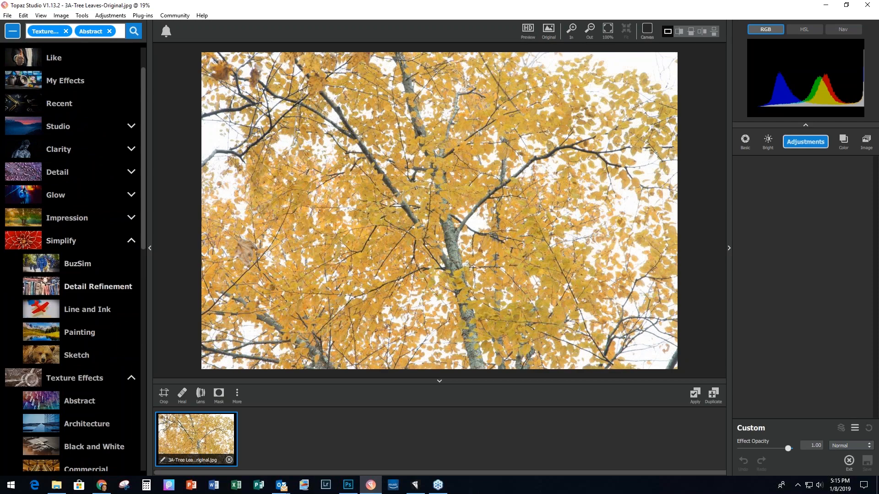
click(79, 268)
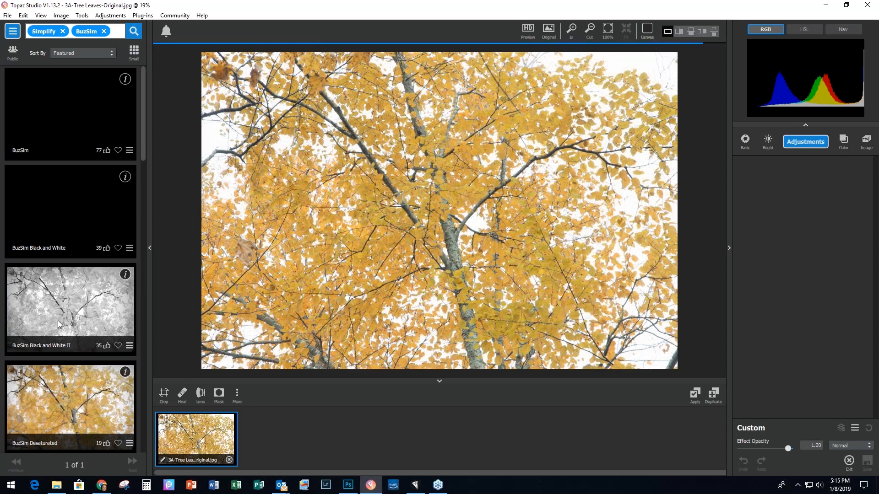
click(58, 318)
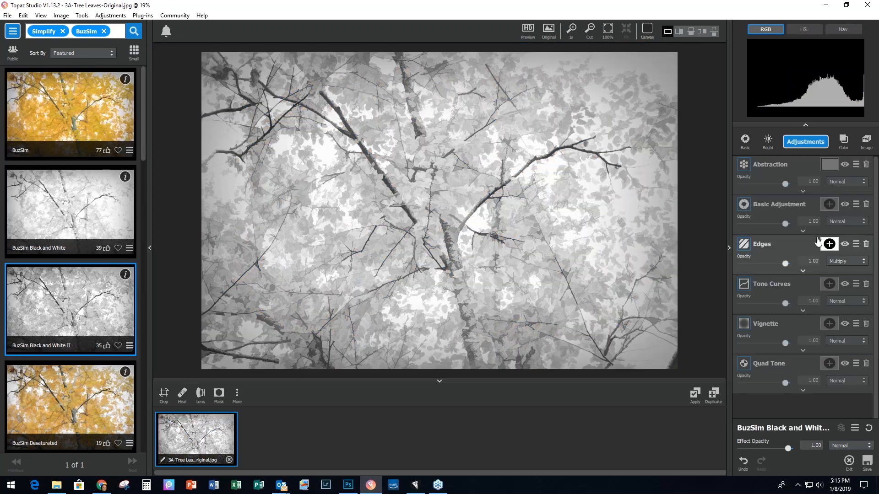
Step: Raise Simplify Size from 0.40 to 0.52 and apply it as a new copy
click(803, 192)
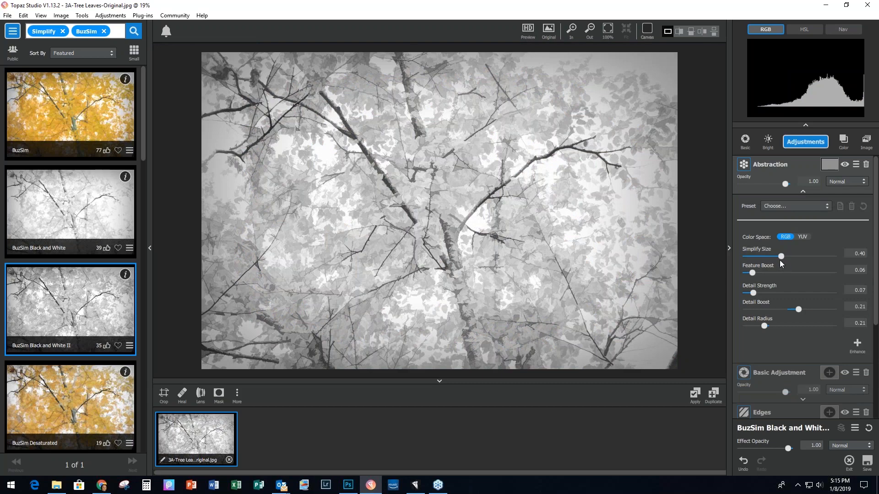
click(782, 259)
drag(785, 256, 792, 260)
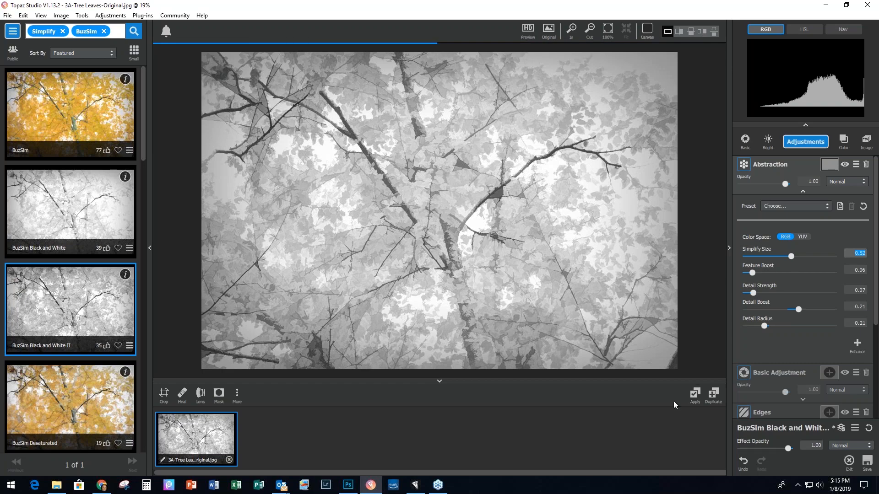
click(694, 395)
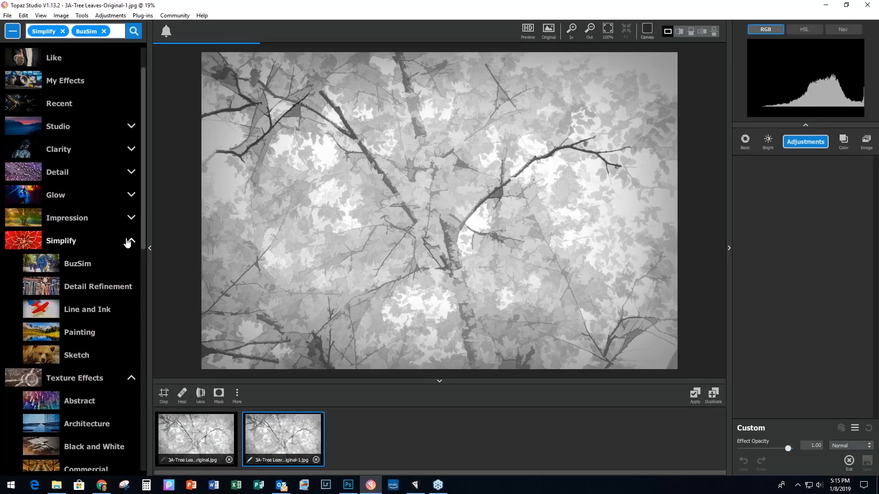
Step: Apply the Impressionistic Swirly Strokes III preset and commit it as 3A-Tree Leaves-Original-1-1.jpg
click(128, 241)
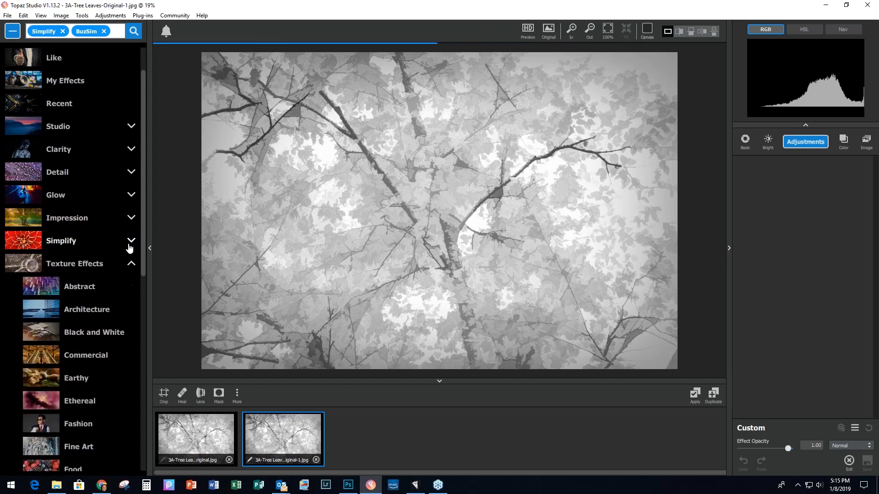
click(132, 219)
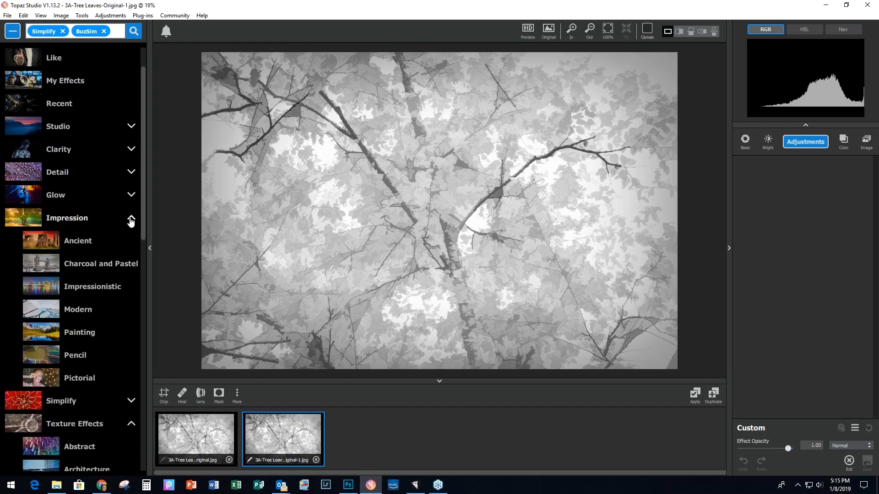
click(103, 287)
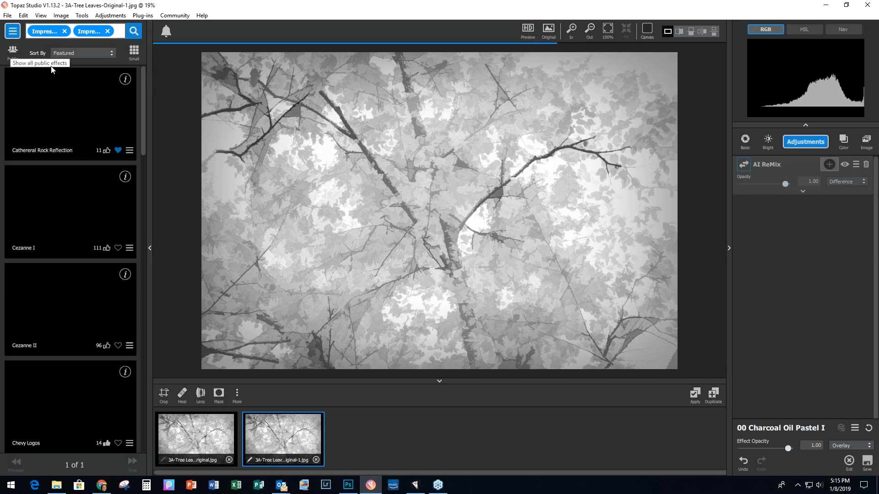
drag(142, 80, 136, 313)
scroll(53, 387, down, 1)
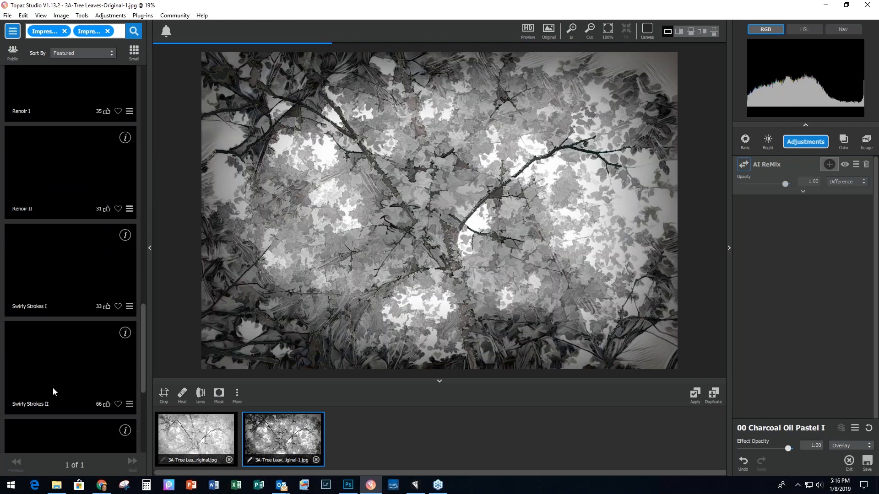
scroll(54, 386, down, 1)
scroll(54, 386, down, 1)
click(36, 394)
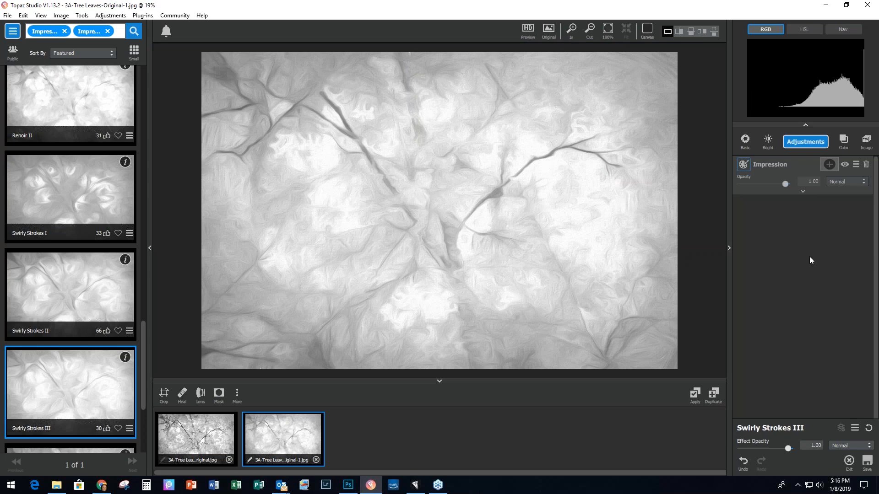
click(694, 395)
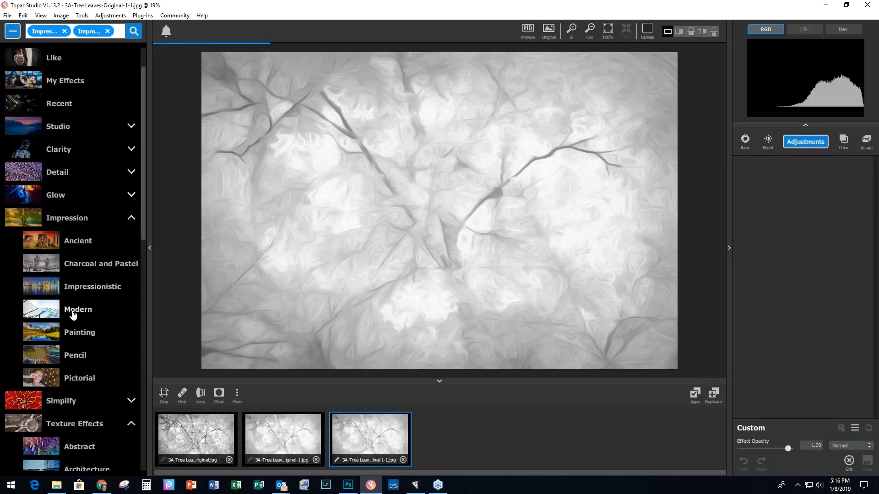
Step: Apply the Impression Modern preset Abstract Street and commit it as a new copy
click(73, 314)
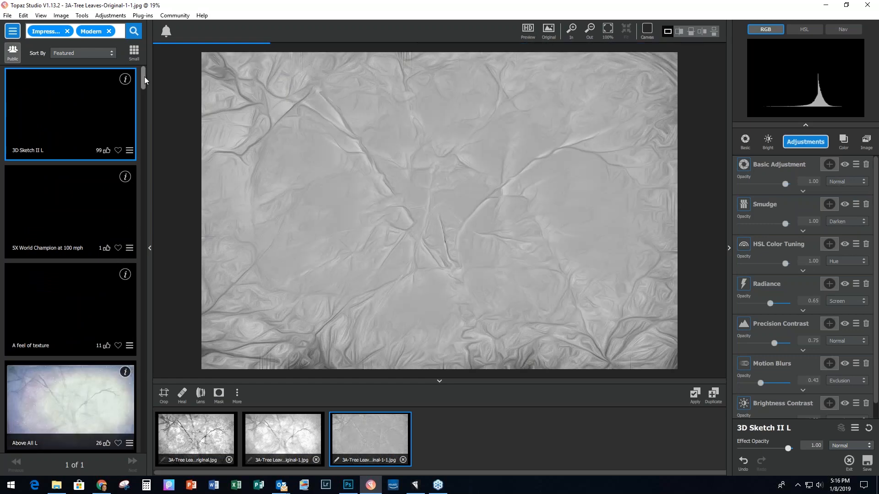
drag(144, 76, 144, 105)
click(61, 115)
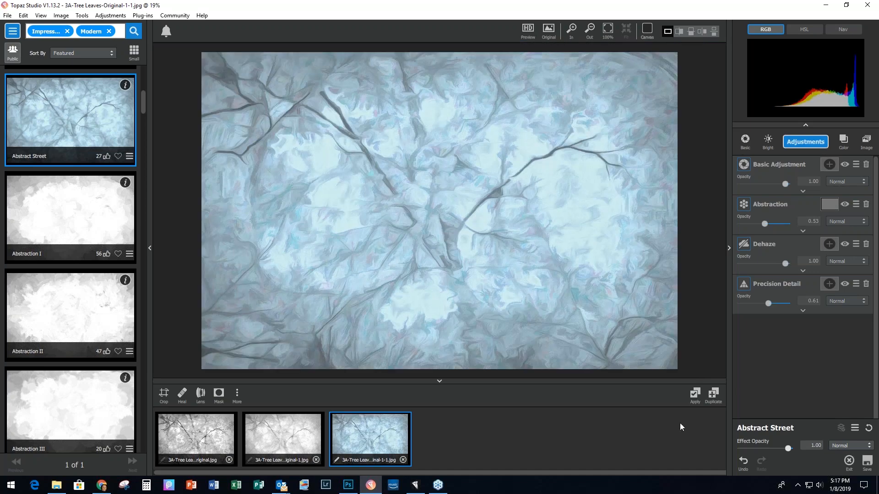
click(695, 394)
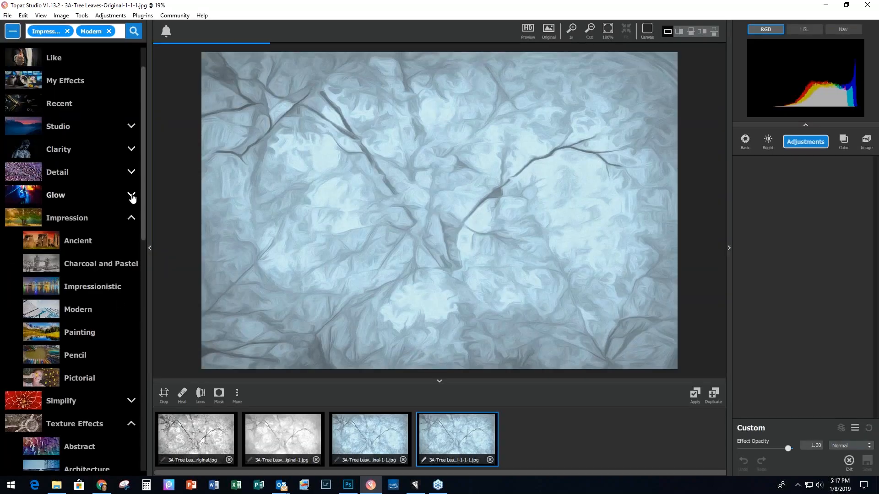
Step: Apply the Glow Liquid Designs preset Liquid Color II and commit it as a fifth copy
click(132, 196)
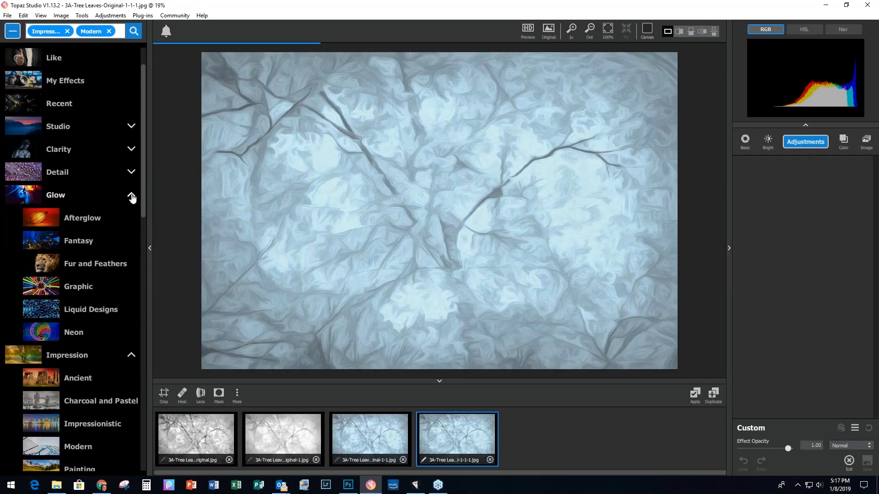
click(83, 315)
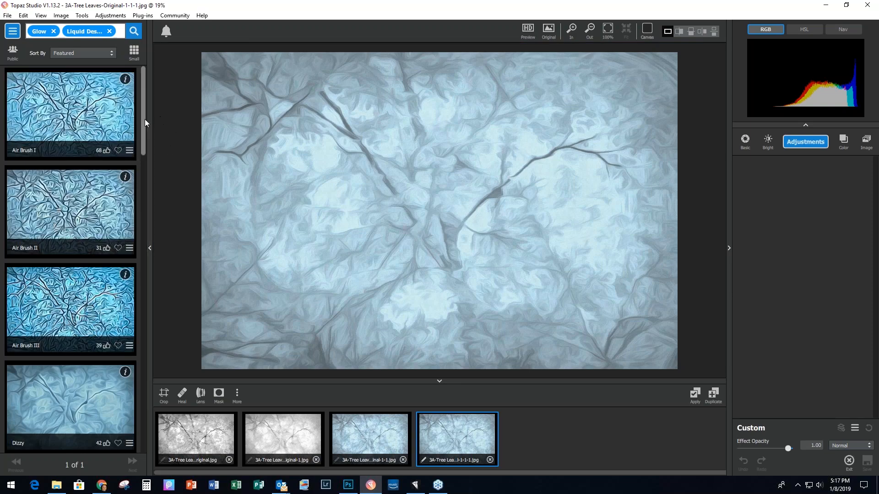
mouse_move(144, 119)
mouse_down()
mouse_move(144, 157)
mouse_move(62, 259)
mouse_up()
click(63, 259)
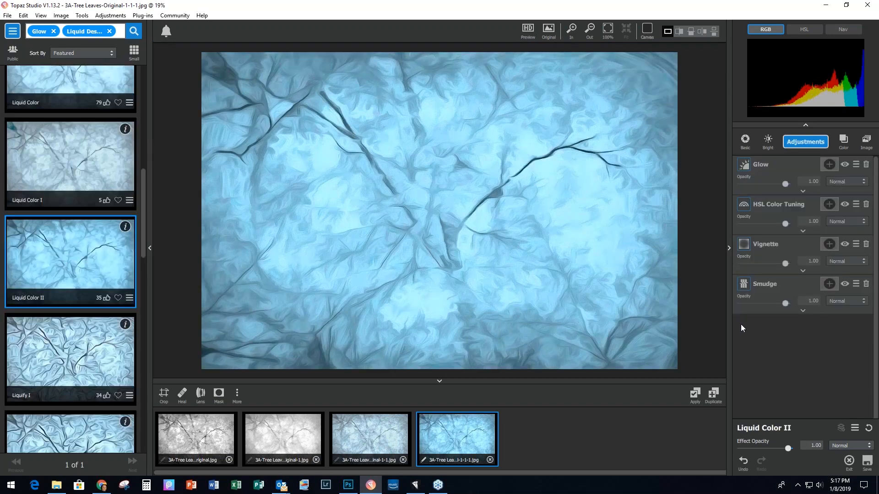
click(695, 396)
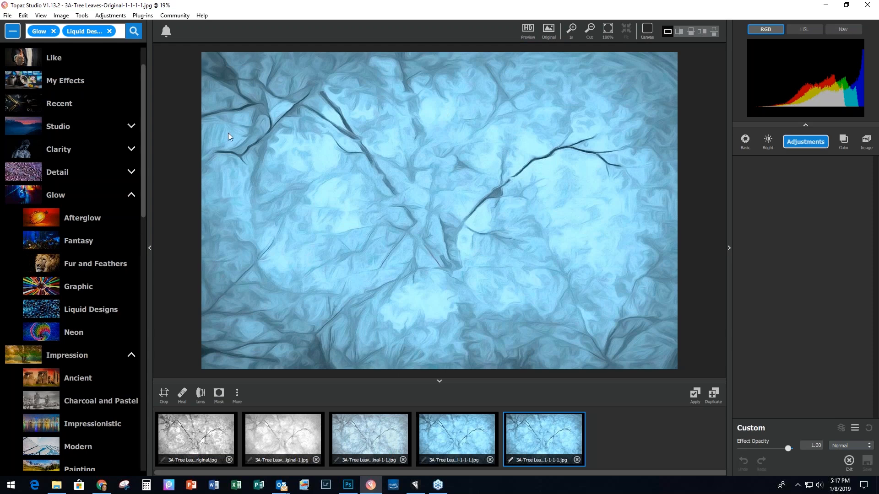
Step: Heal away the upper-left branch and a right-side blemish with the Healing Brush at size 0.12
click(182, 397)
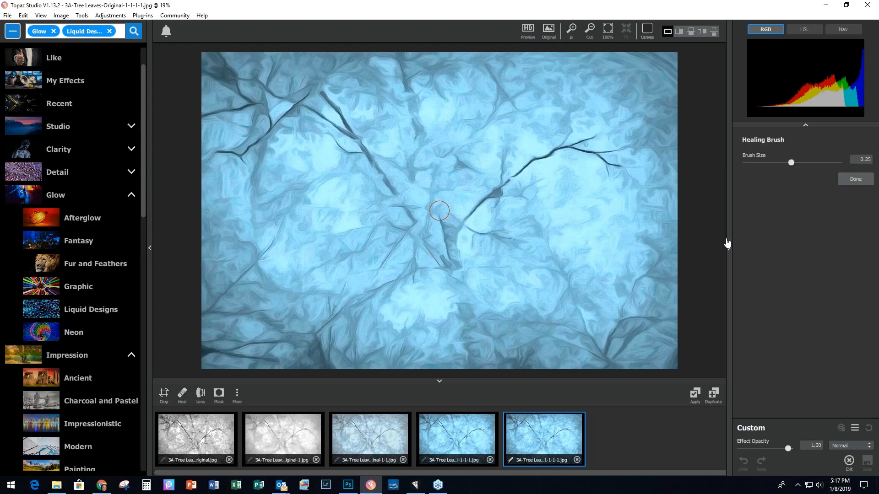
drag(792, 162, 767, 163)
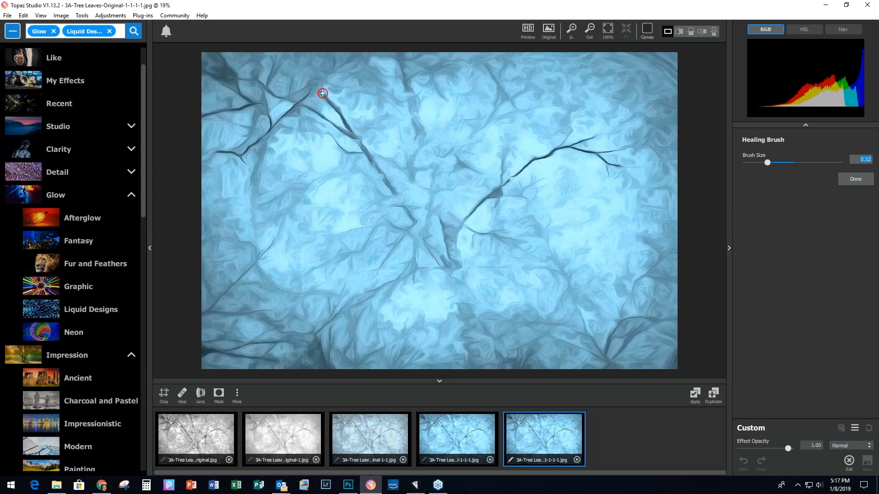
drag(322, 94, 352, 129)
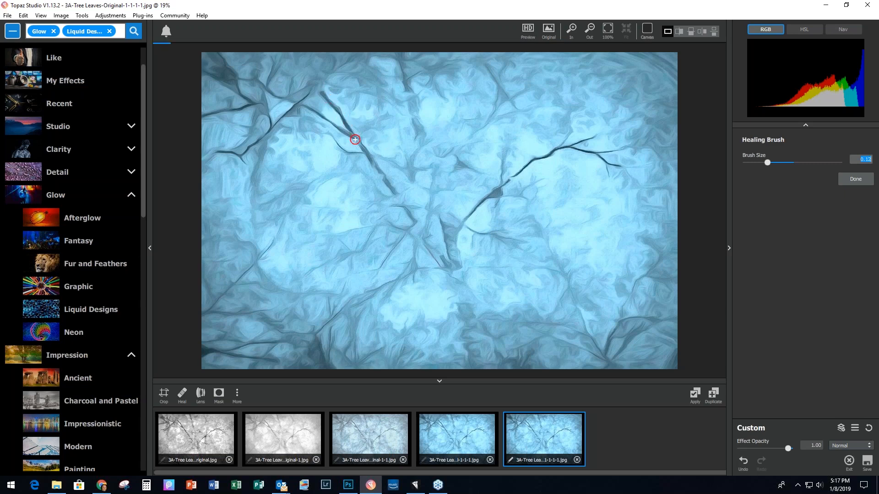
drag(302, 105, 321, 117)
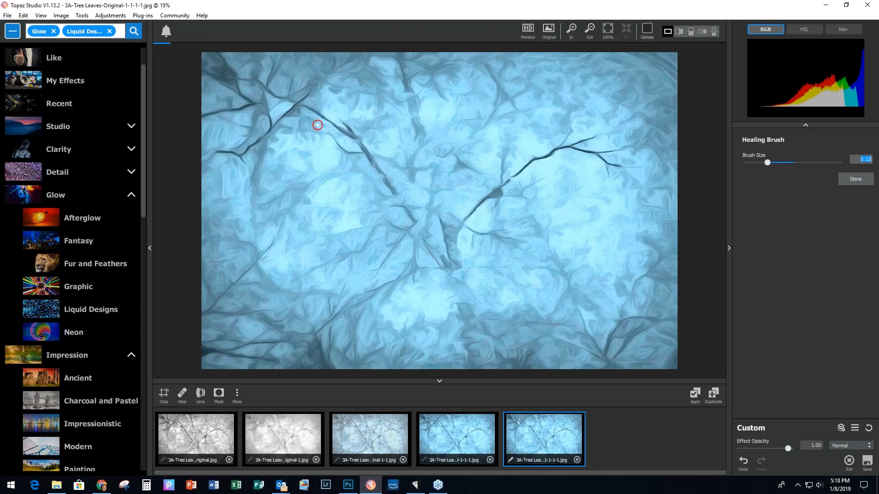
mouse_move(329, 123)
mouse_down()
mouse_move(350, 134)
mouse_move(346, 125)
mouse_move(363, 151)
mouse_up()
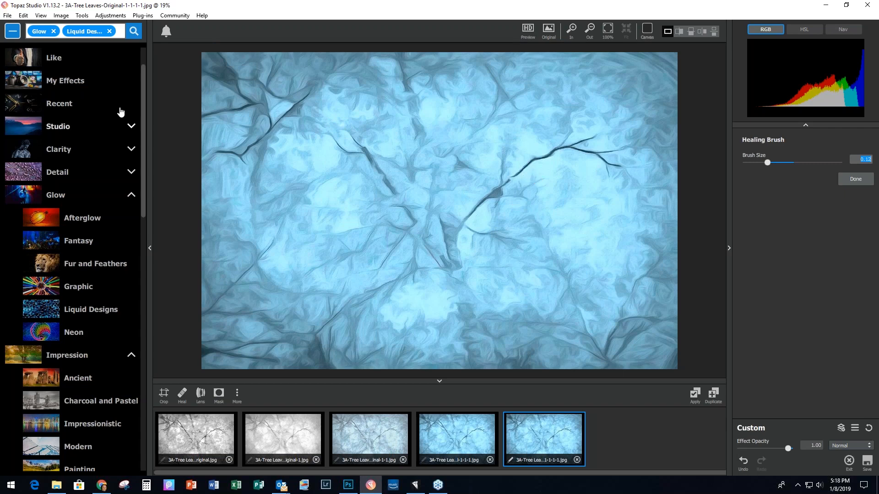
Step: Close all leaf images without saving, then load 4A-PurplePeony.jpeg into the workspace
click(6, 17)
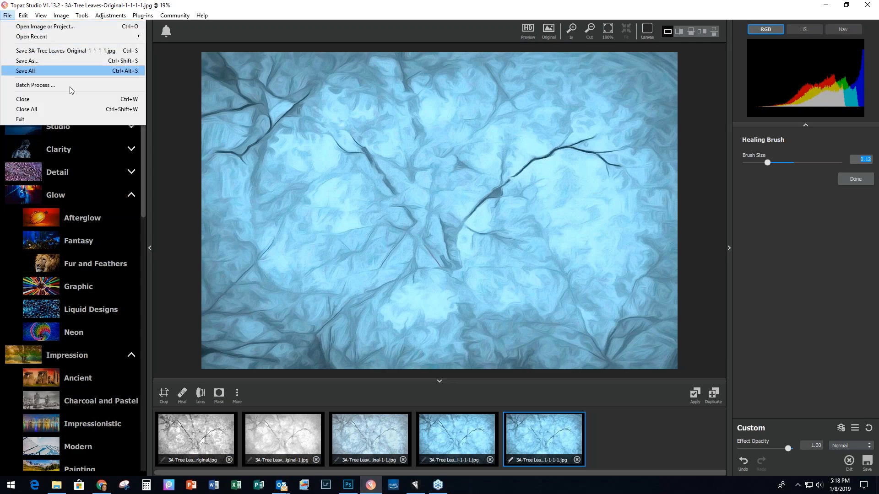
click(63, 110)
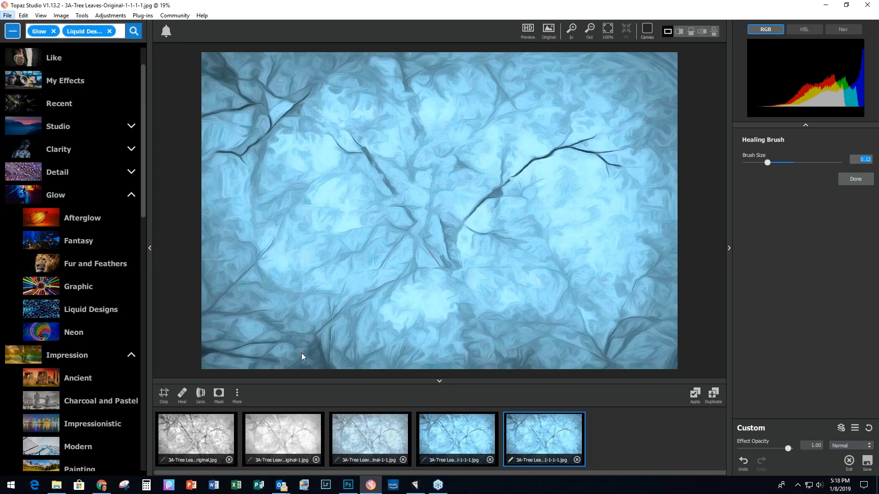
click(361, 263)
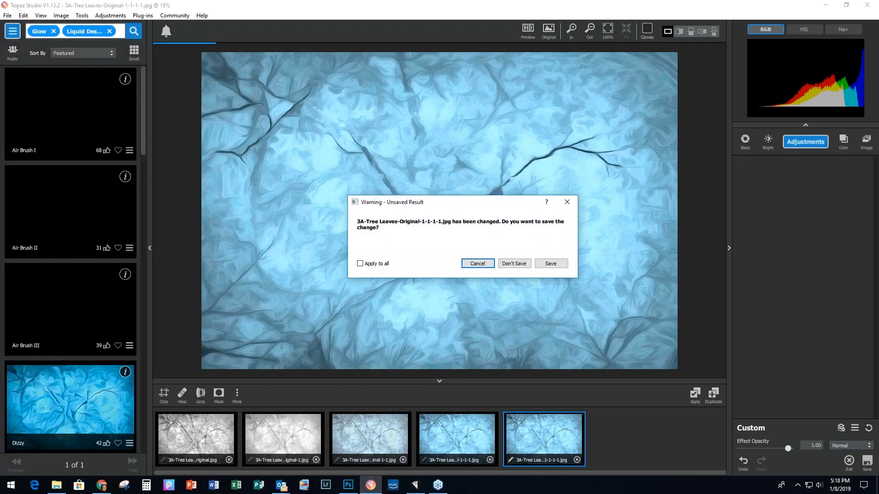
click(513, 264)
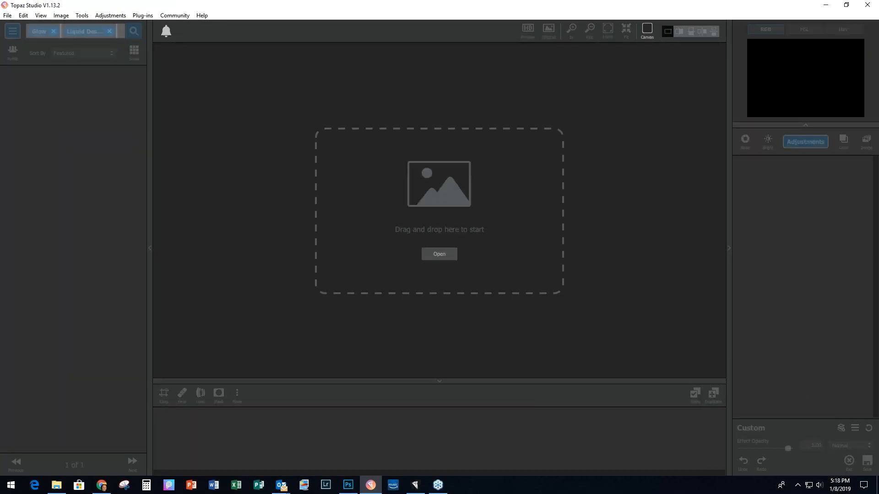
drag(878, 270, 446, 232)
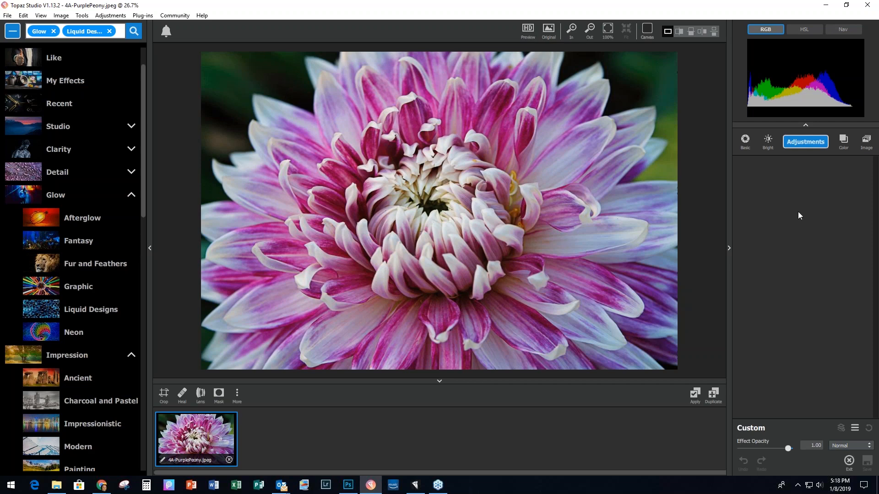
Step: Apply AI Clear with High sharpness and clarity 0.16, creating 4A-PurplePeony-1.jpeg
click(809, 146)
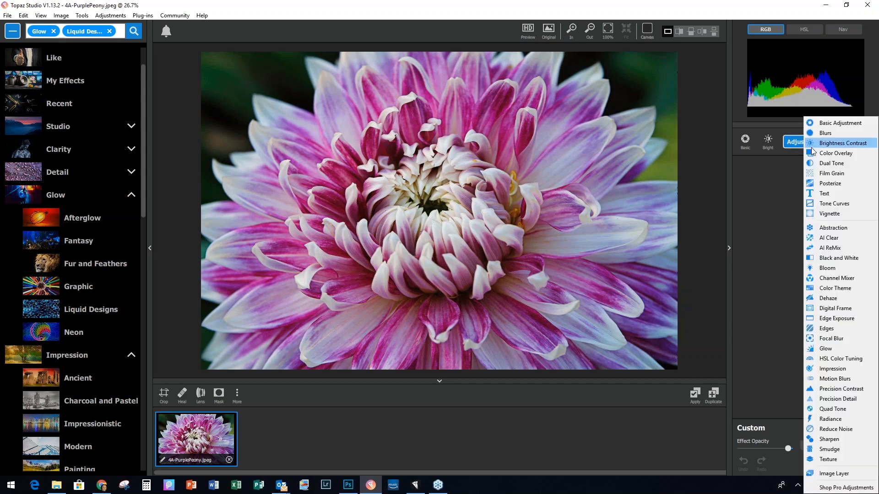
click(834, 238)
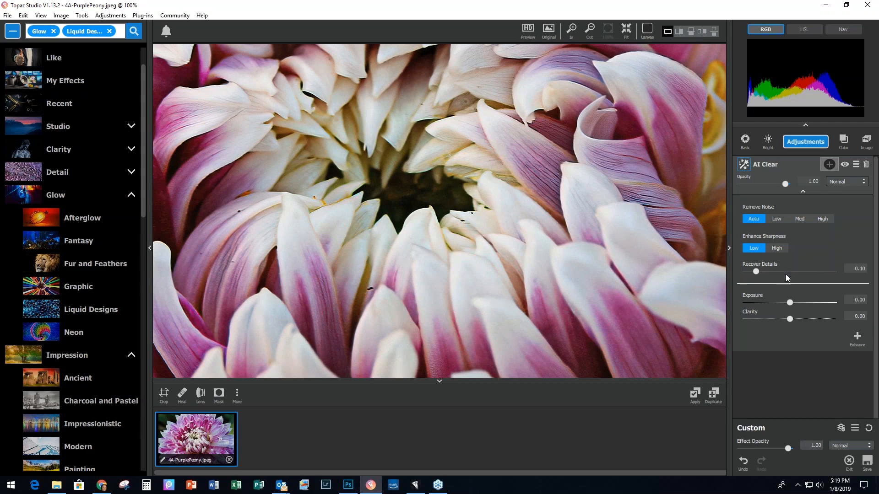
click(782, 248)
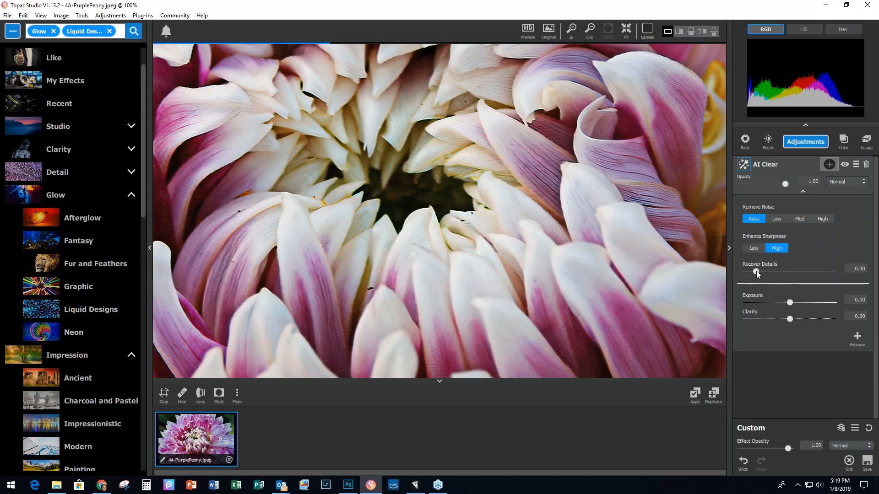
drag(788, 318, 795, 319)
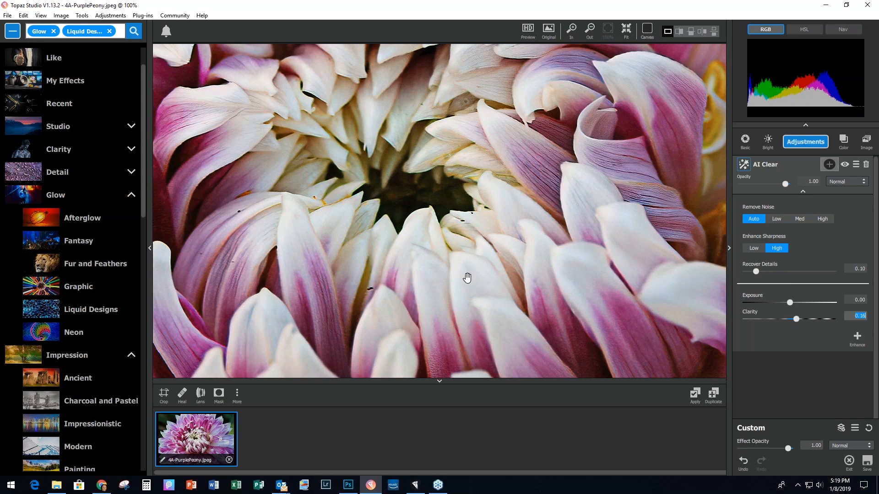
click(695, 394)
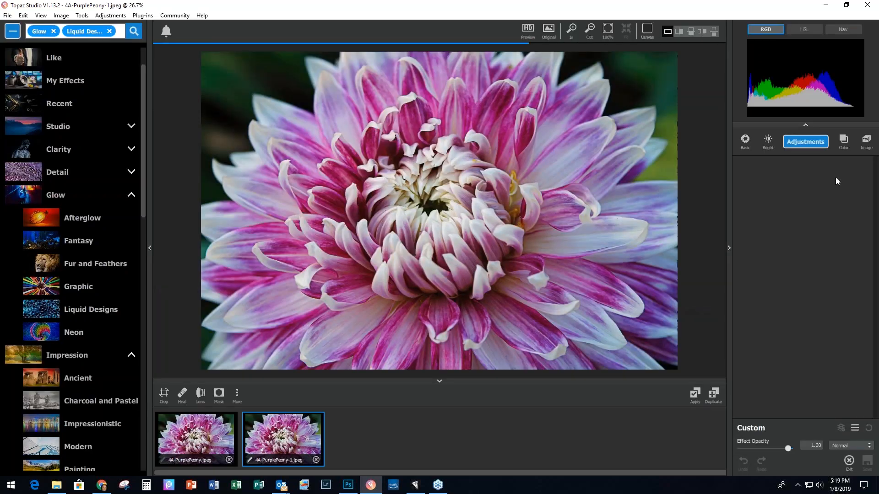
Step: Add AI ReMix with the A Neon Rise style at Medium strength, contrast 1.19, saturation 0.58
click(815, 142)
click(832, 248)
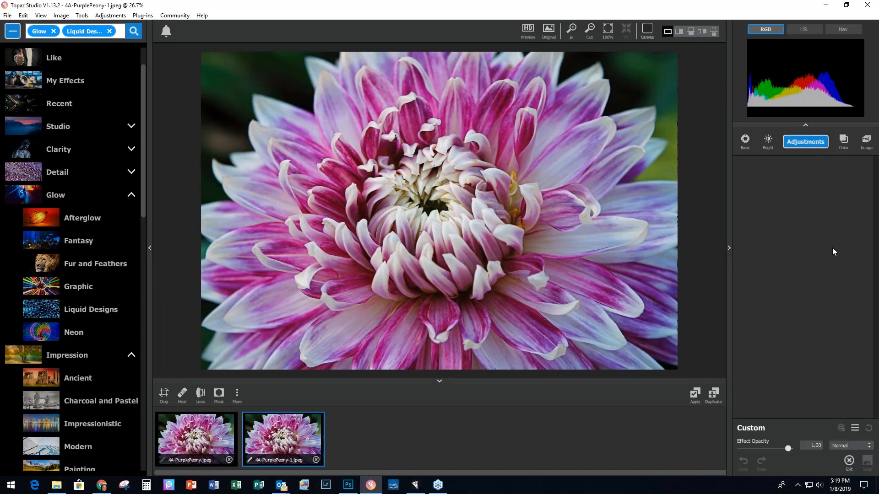
click(757, 263)
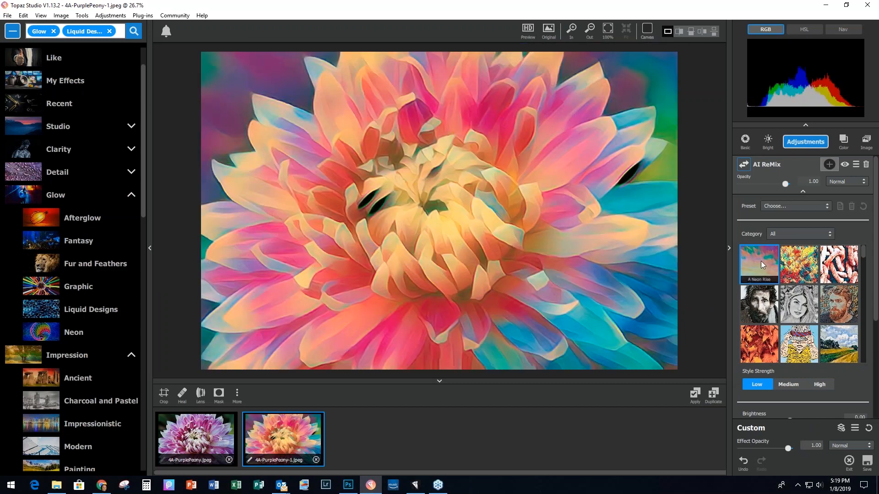
click(795, 385)
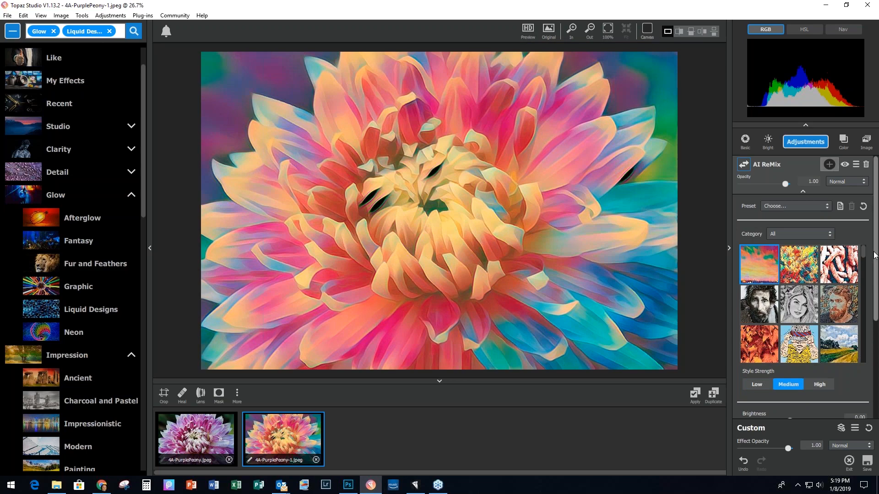
drag(875, 261, 875, 291)
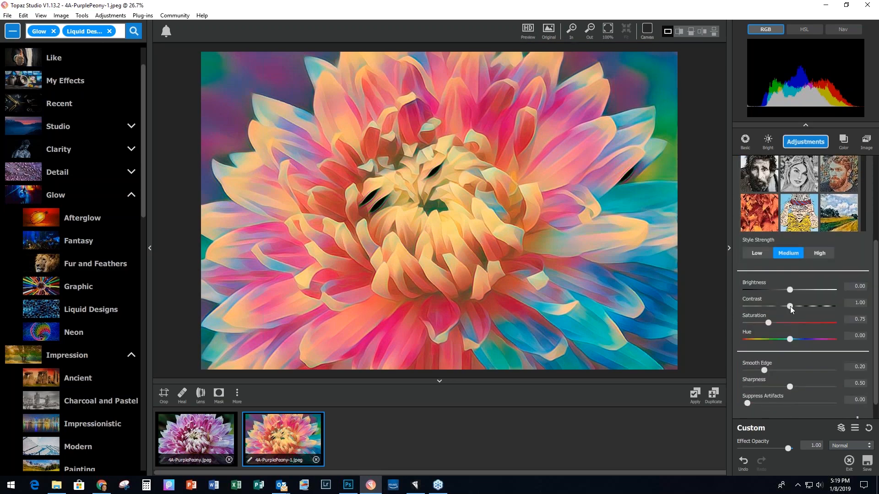
drag(789, 307, 765, 323)
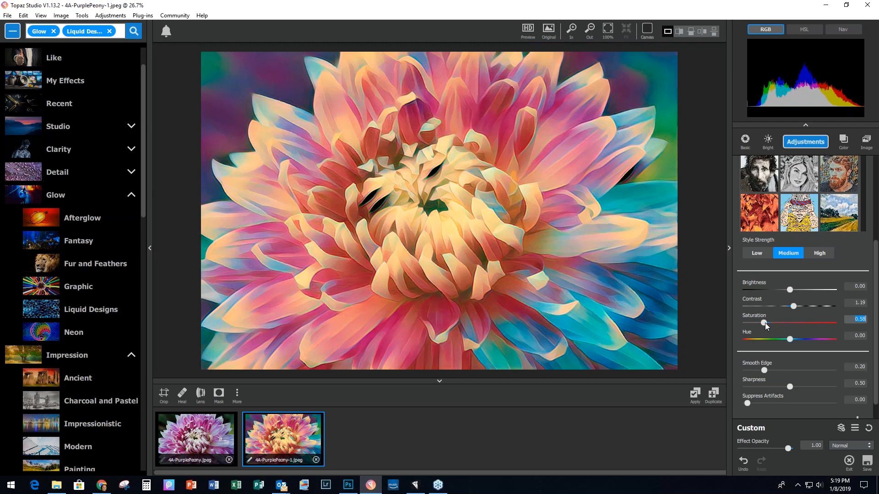
drag(875, 320, 877, 334)
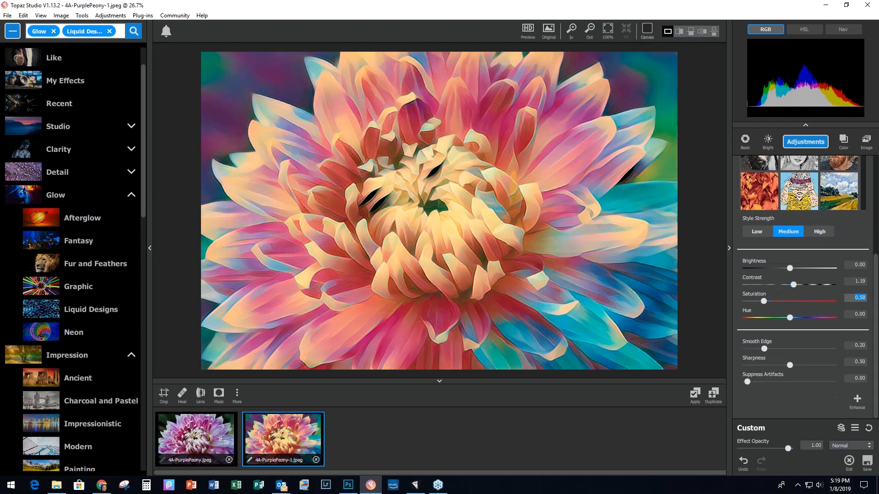
click(857, 401)
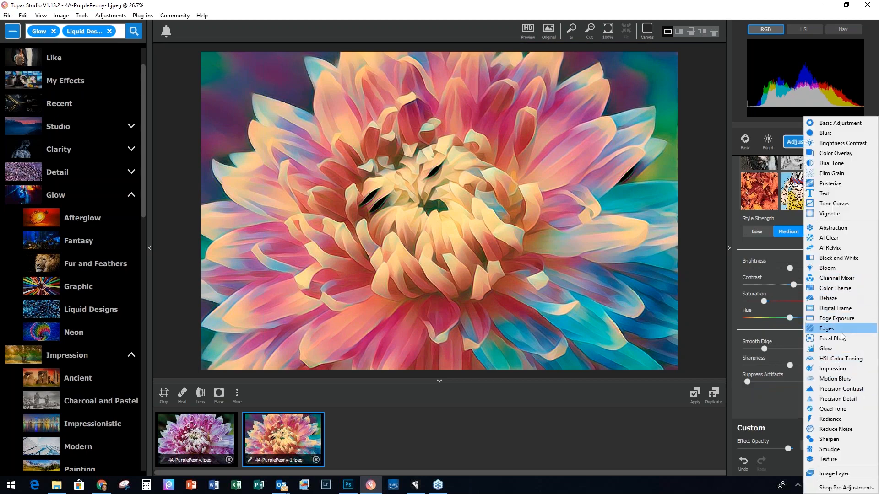
Step: Add a Glow with primary strength 0.09, effect sharpness 0.29 and electrify 0.08
click(825, 349)
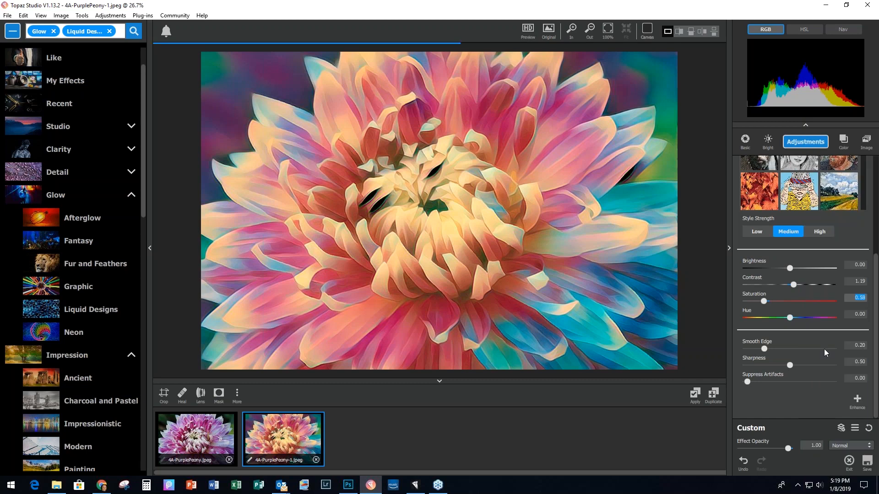
drag(877, 218, 877, 301)
scroll(877, 302, down, 2)
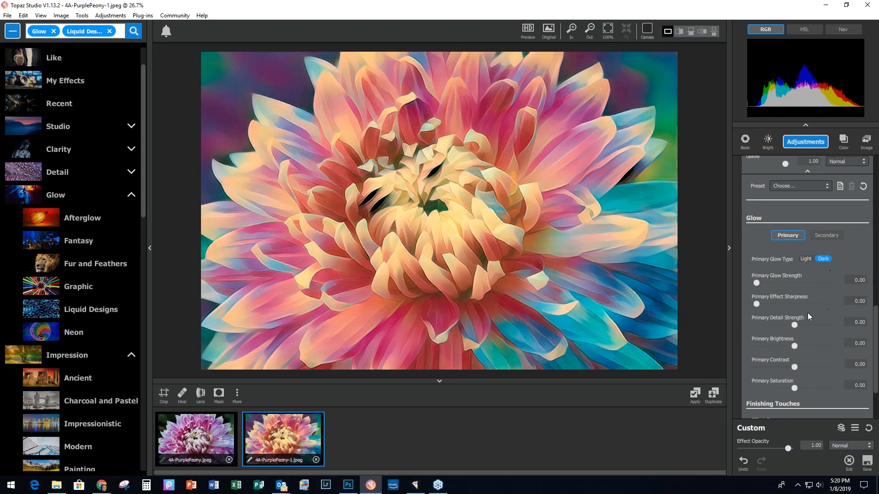
click(756, 283)
drag(758, 283, 763, 282)
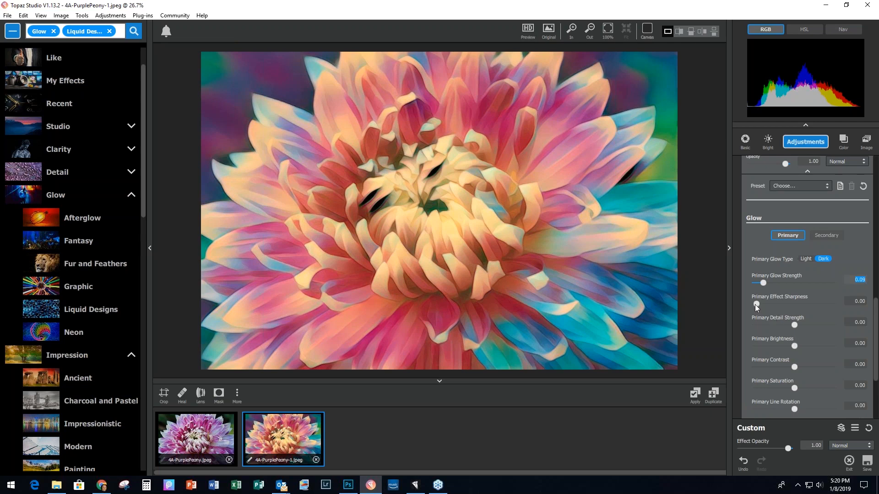
drag(757, 304, 781, 303)
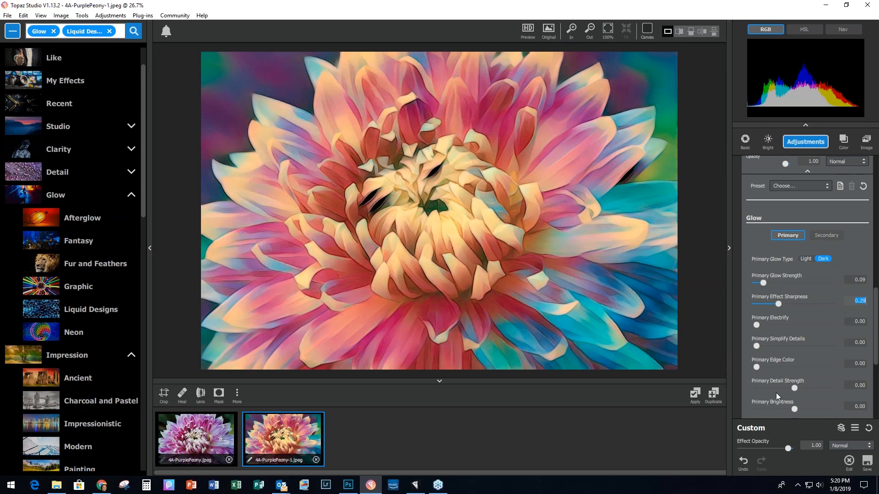
click(757, 324)
click(762, 323)
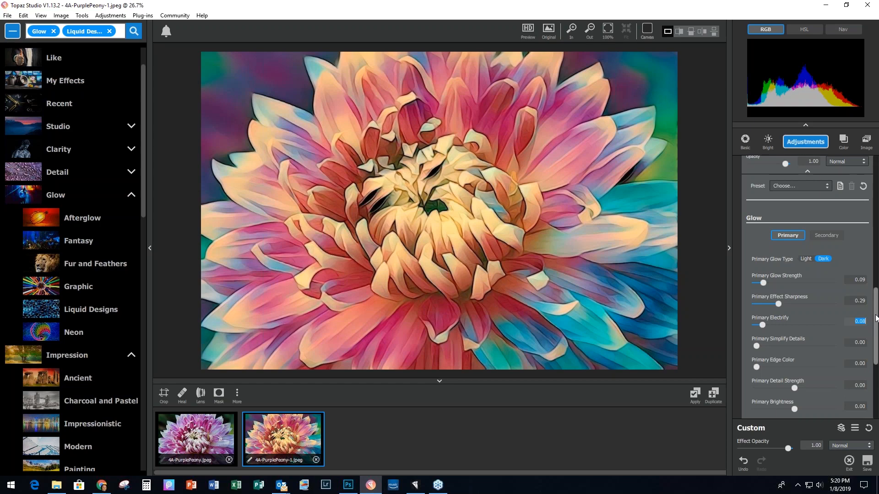
scroll(875, 319, up, 10)
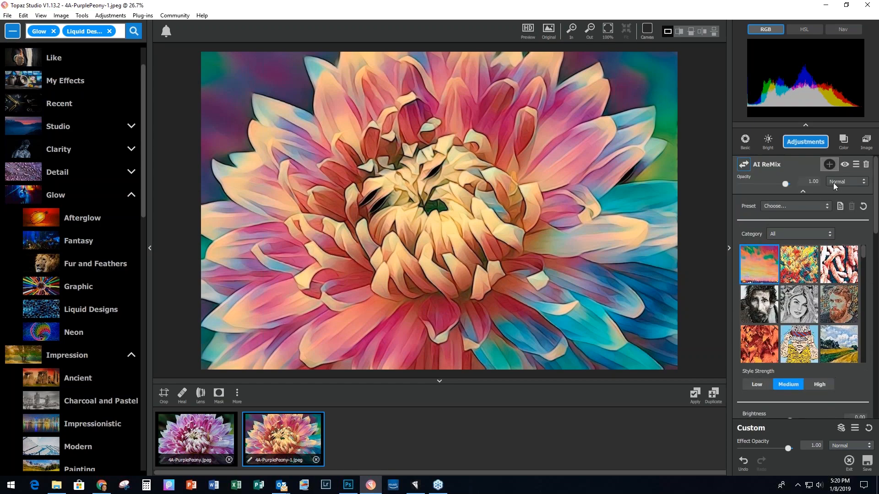
Step: Add a second AI ReMix adjustment using the Beige Sketch style
click(803, 191)
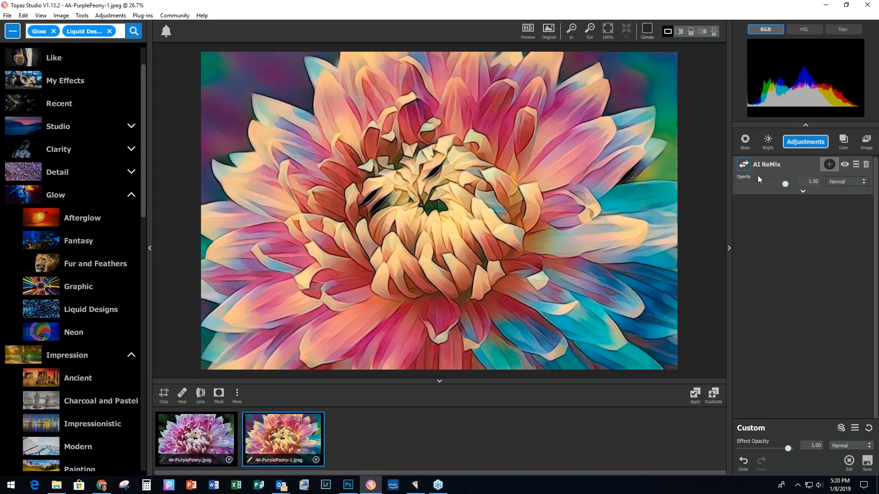
click(803, 142)
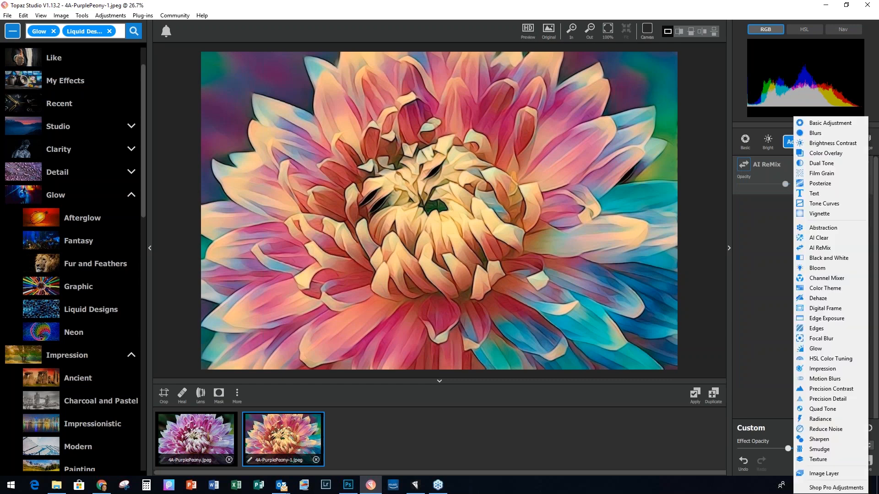
click(817, 248)
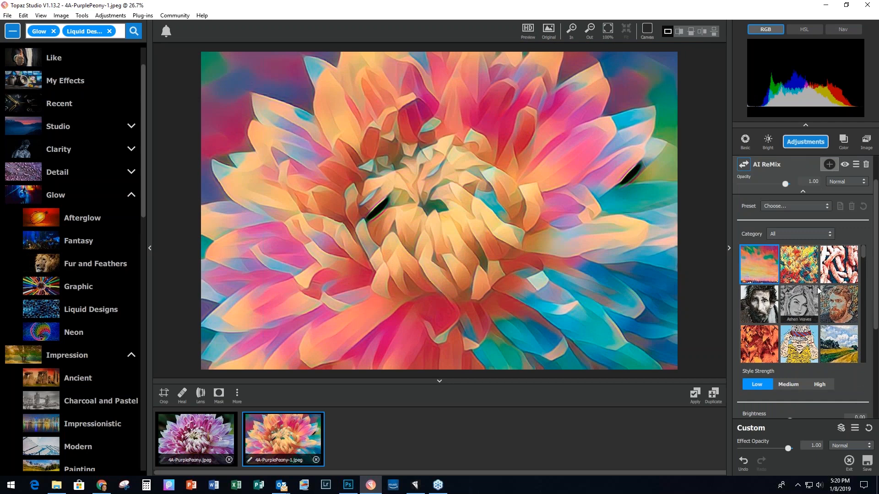
scroll(805, 328, down, 1)
scroll(798, 334, down, 2)
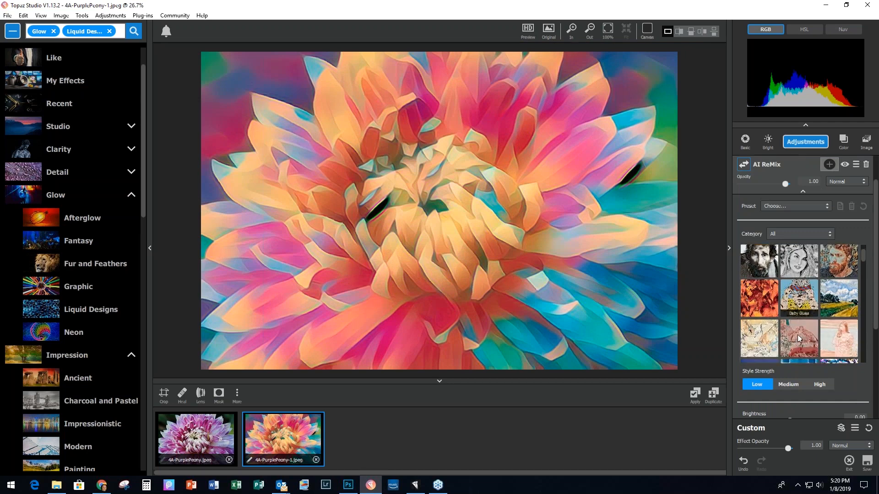
click(757, 330)
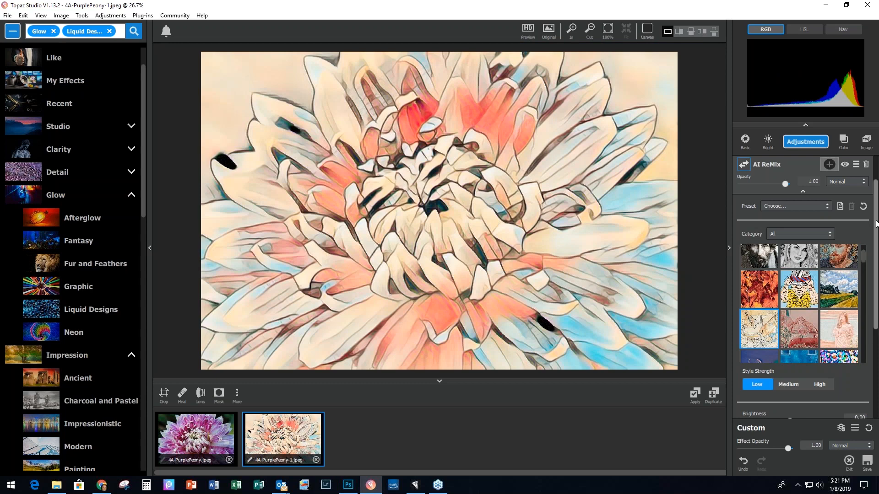
Step: Set the sketch to High strength, brightness 0.17, contrast 2.34 and saturation 0.49
drag(876, 224, 875, 265)
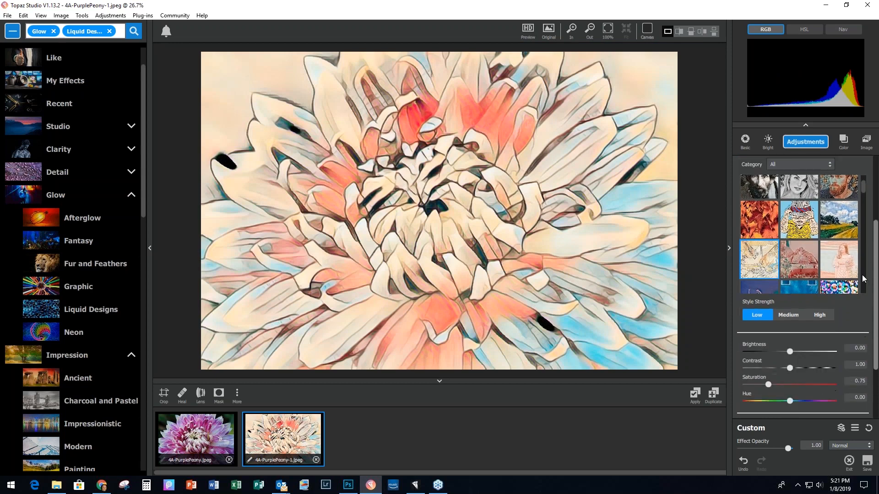
click(818, 316)
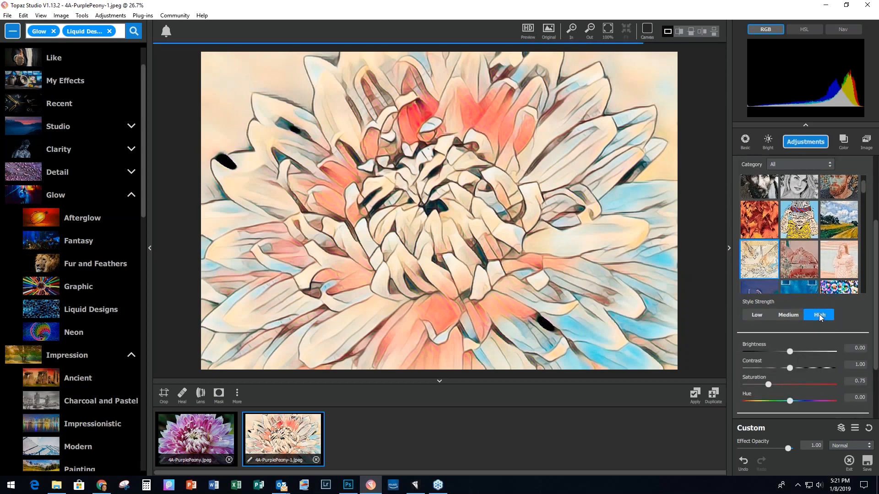
drag(790, 353, 795, 351)
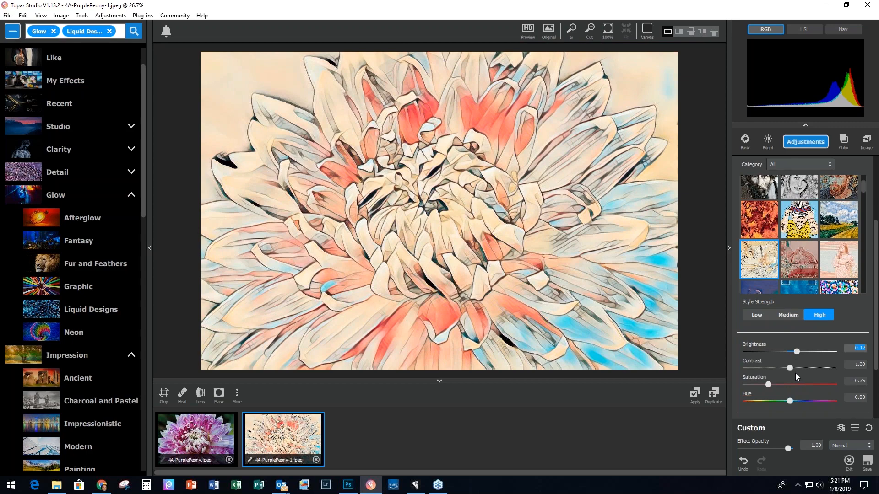
drag(791, 367, 800, 367)
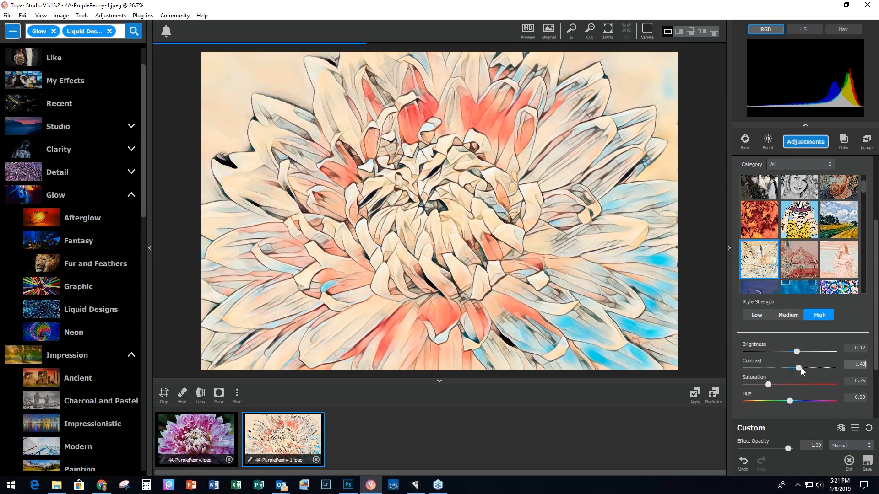
drag(801, 367, 811, 367)
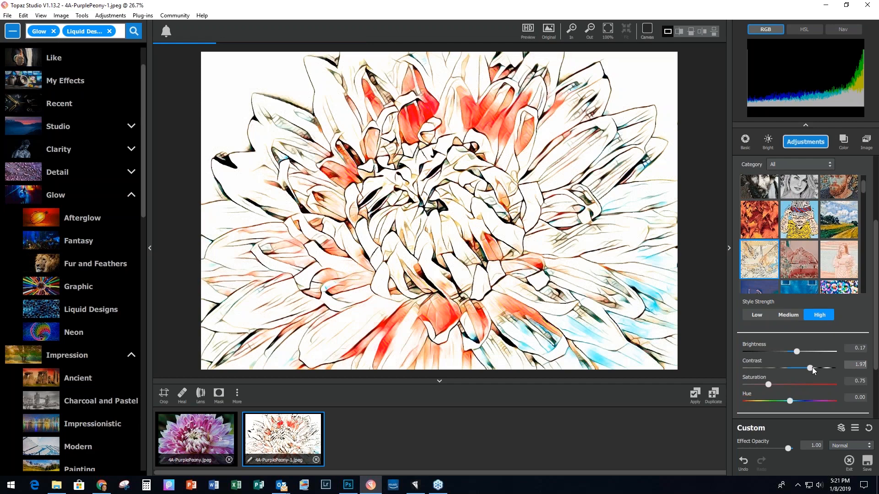
drag(812, 367, 818, 366)
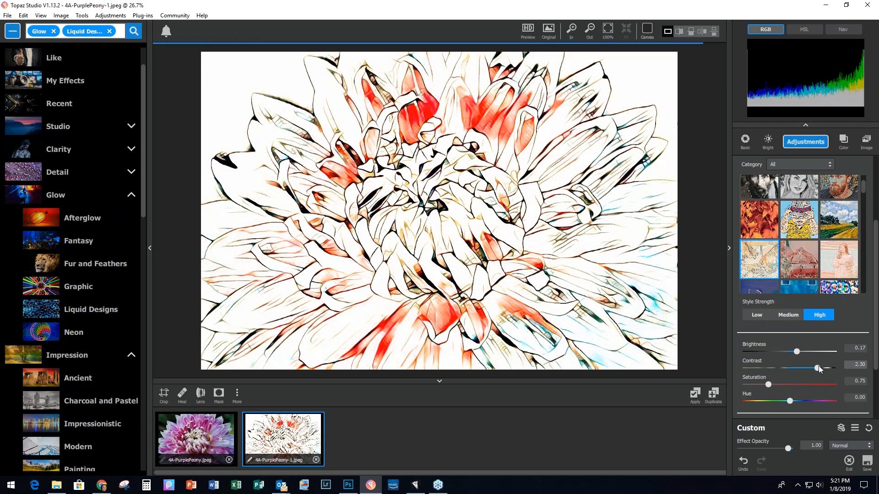
drag(768, 384, 747, 385)
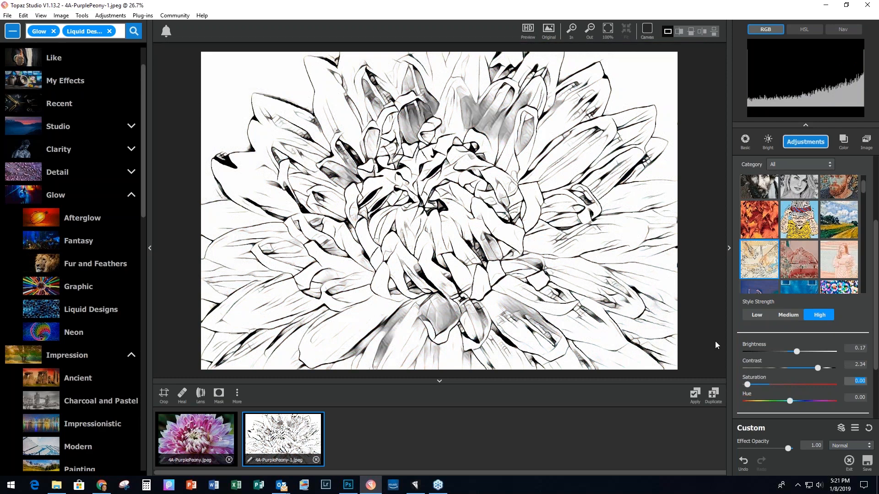
Step: Set the sketch's Smooth Edge to 0.40, Sharpness 0.74 and Suppress Artifacts 0.56
scroll(875, 343, down, 3)
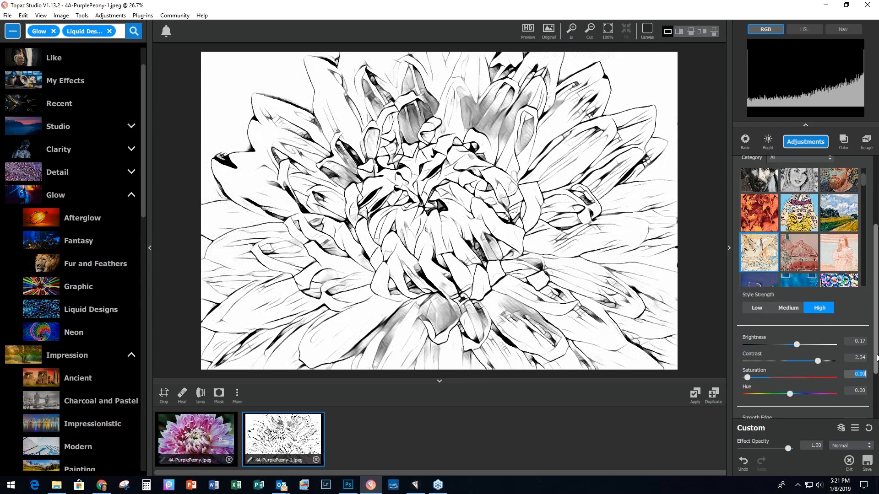
click(764, 349)
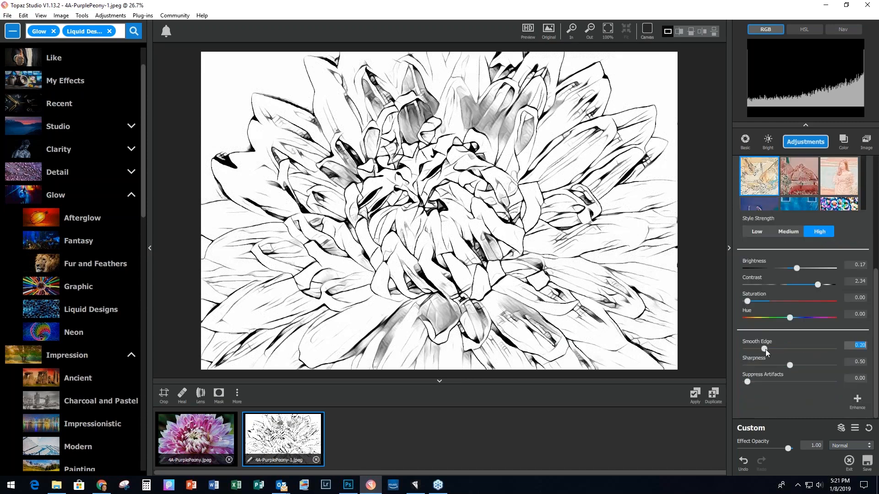
drag(767, 350, 809, 365)
drag(748, 382, 795, 382)
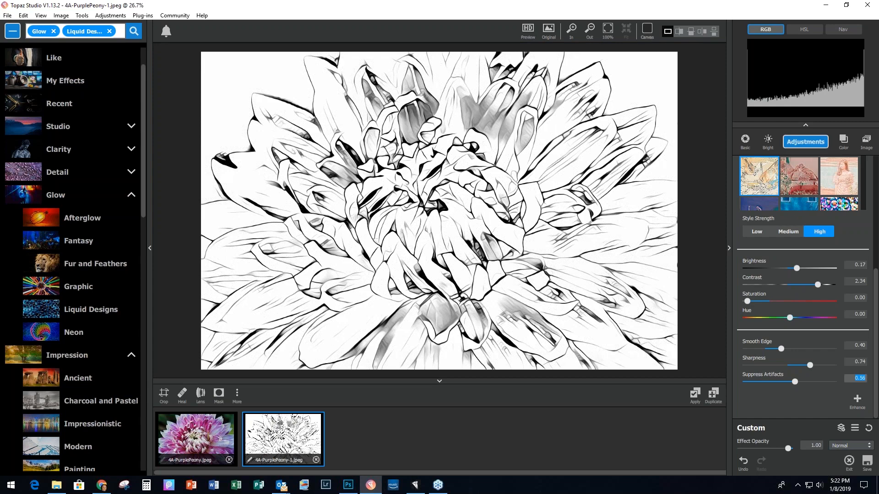
drag(876, 322, 875, 203)
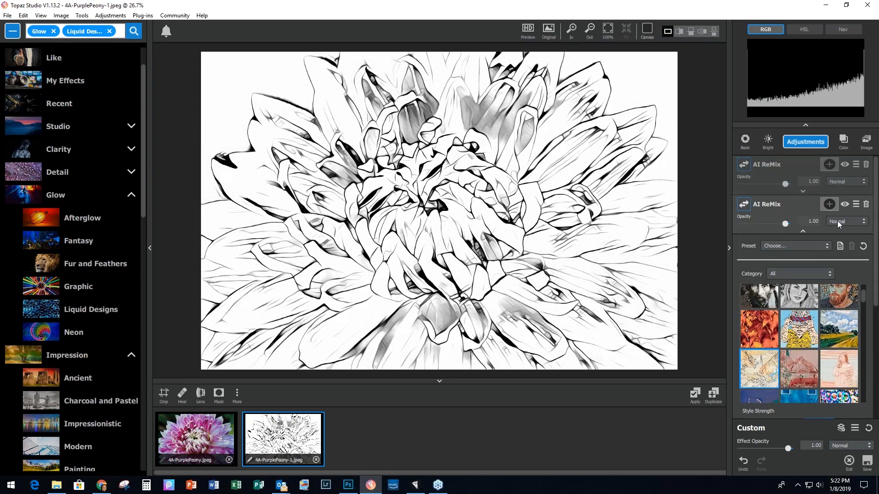
Step: Blend the second AI ReMix layer in Multiply mode and toggle its visibility to compare
click(864, 223)
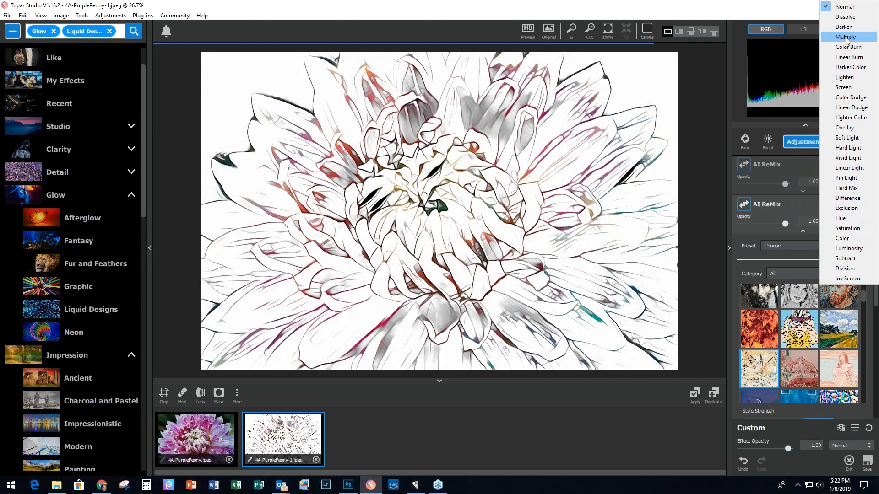
click(846, 37)
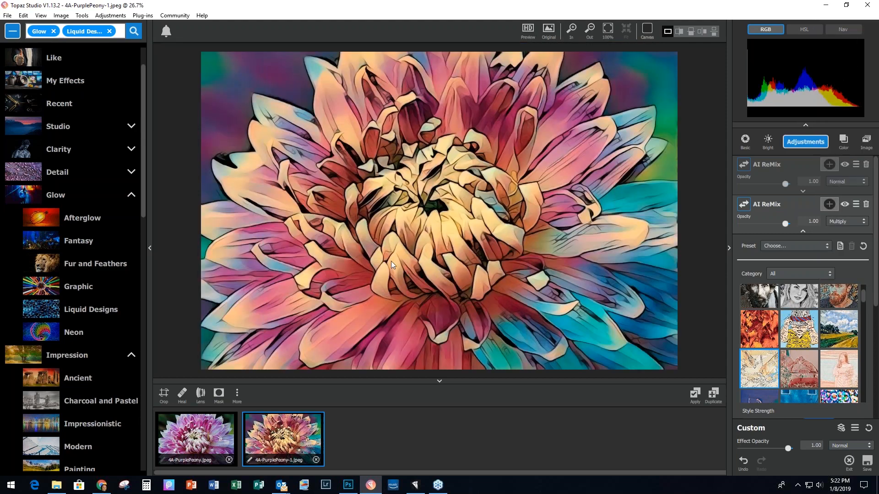
click(845, 206)
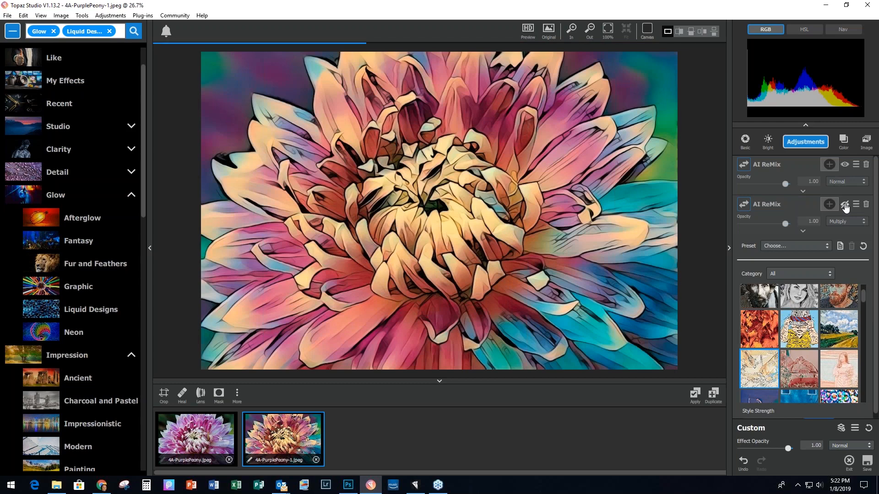
click(845, 206)
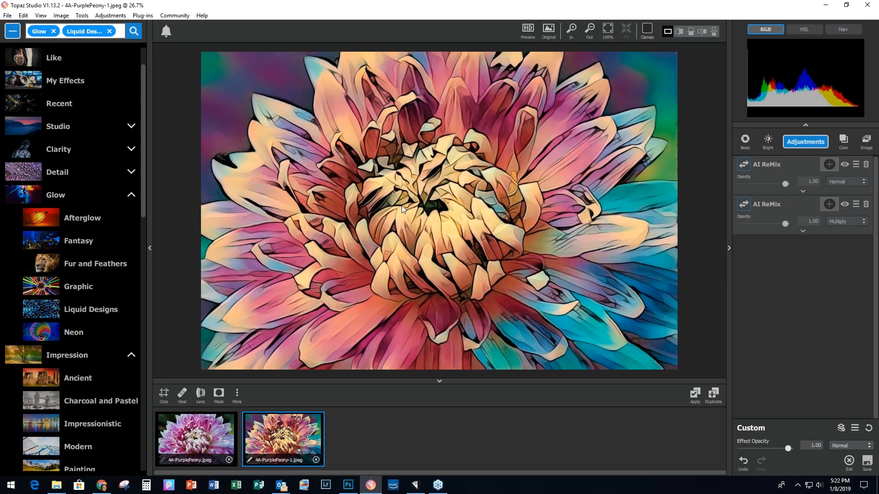
click(180, 438)
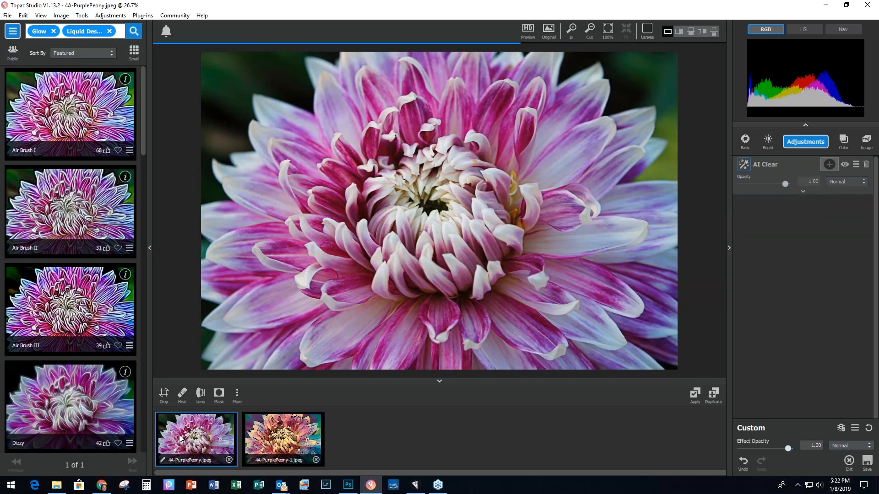
click(284, 445)
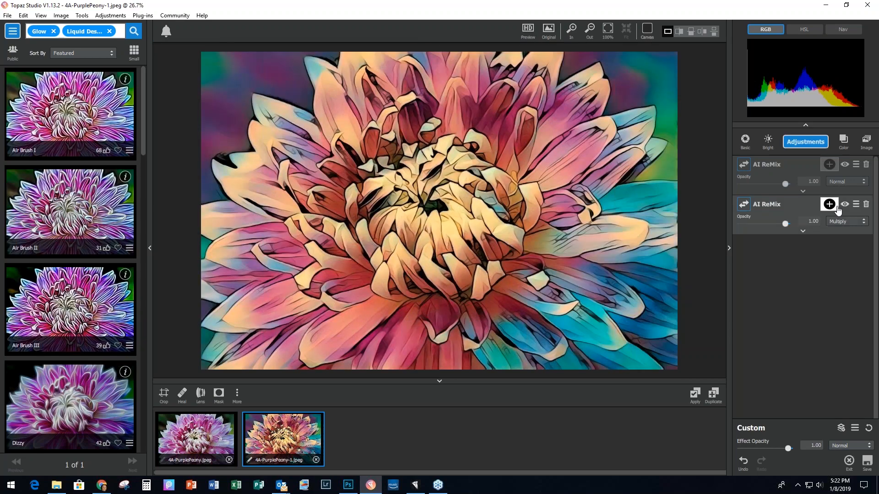
click(845, 207)
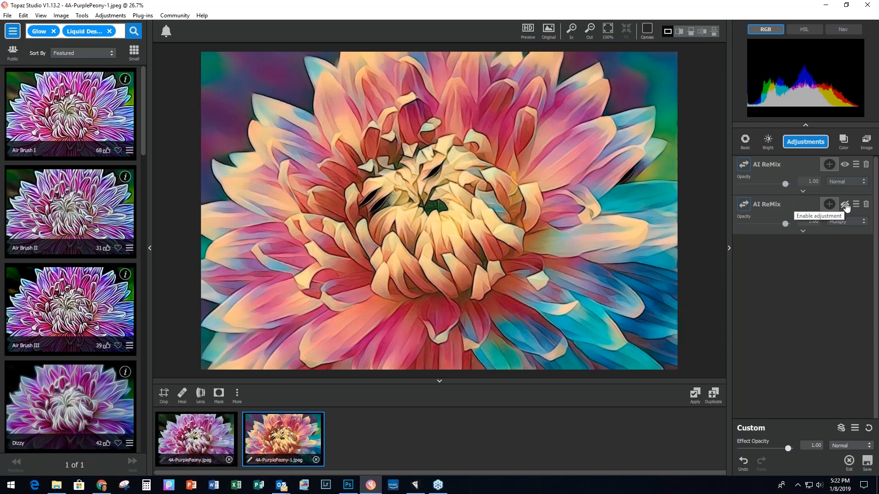
click(845, 206)
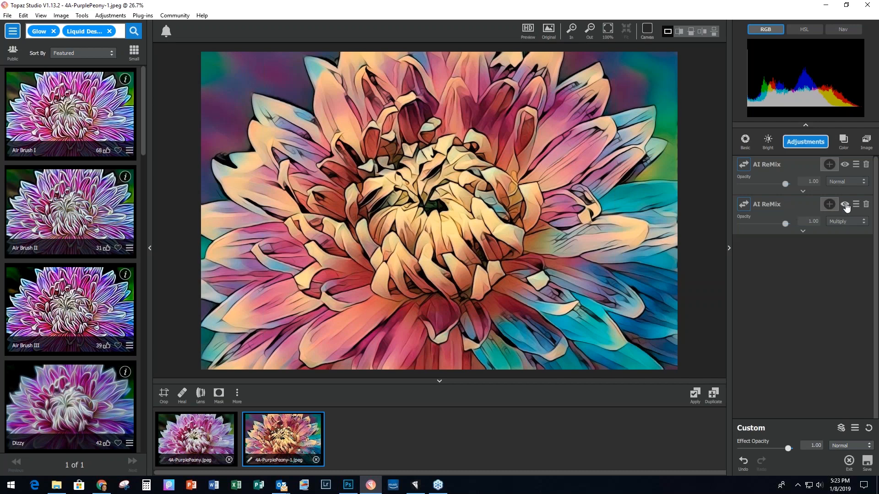
Step: Close all peony images without saving, then load 5A-Single Yellow Leaf.tif from File Explorer
click(9, 16)
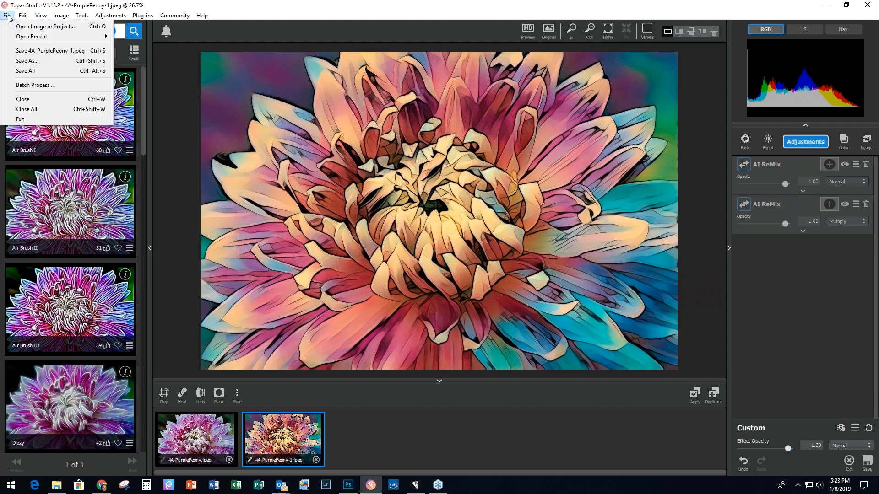
click(42, 108)
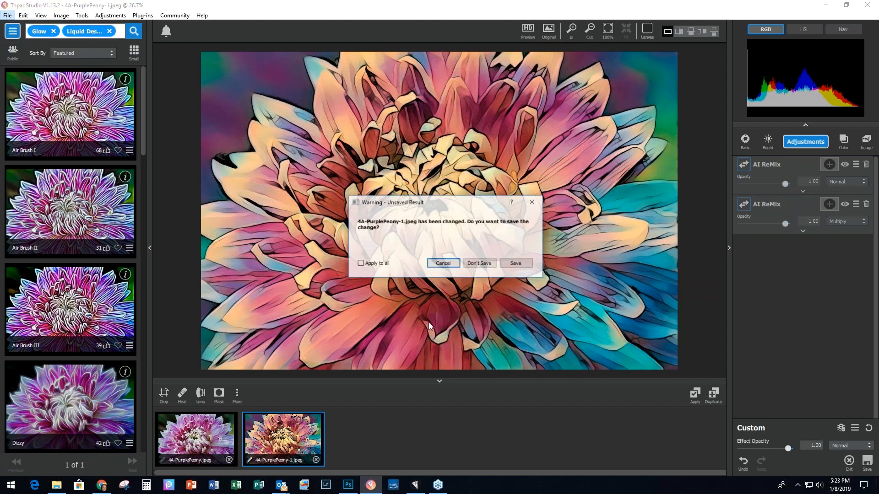
click(360, 263)
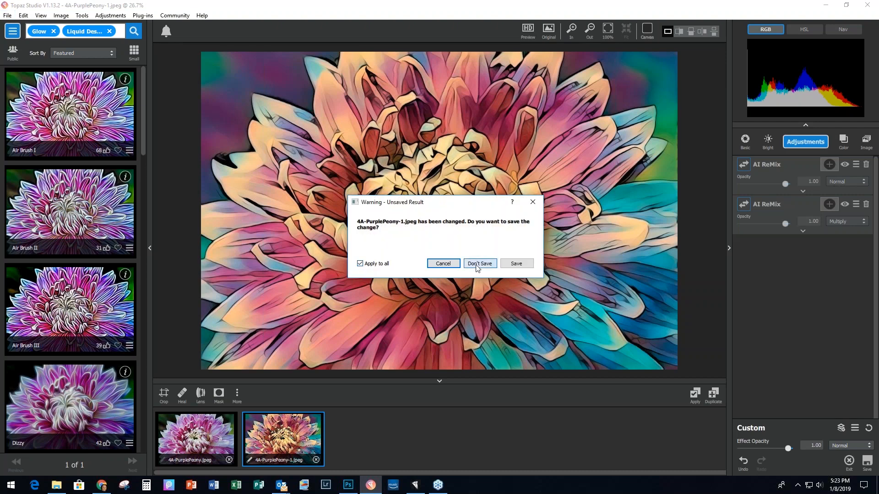
click(477, 264)
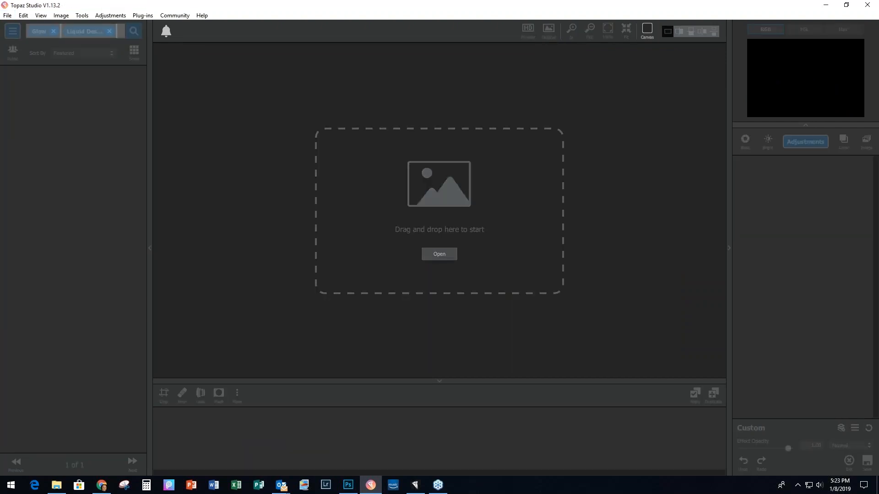
key(alt+Tab)
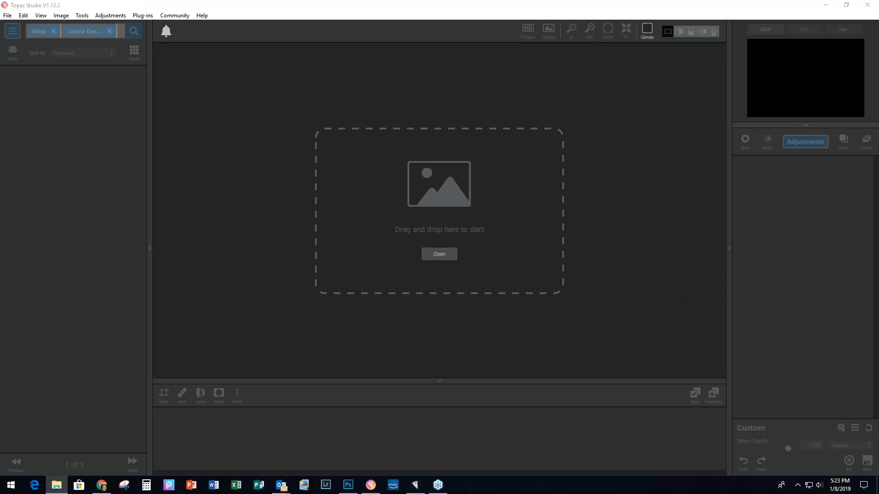
drag(406, 222, 400, 224)
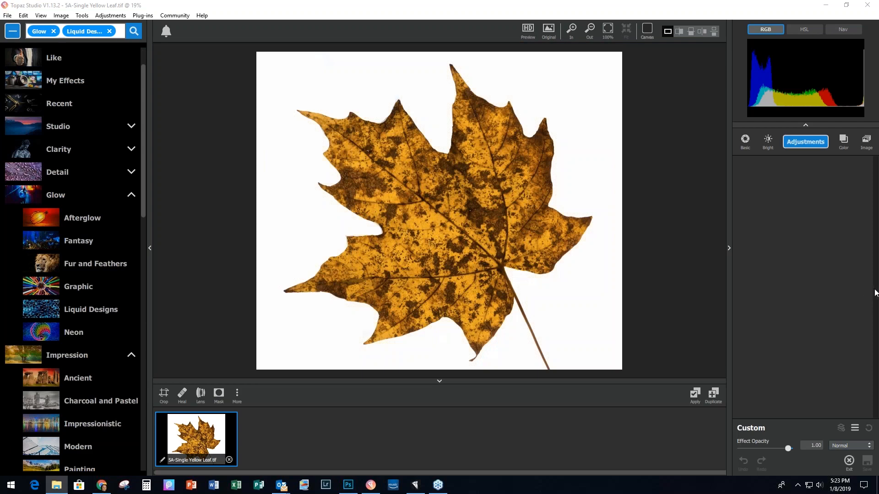
Step: Give the leaf the AI ReMix Tranquil Retreat style and apply it
click(811, 145)
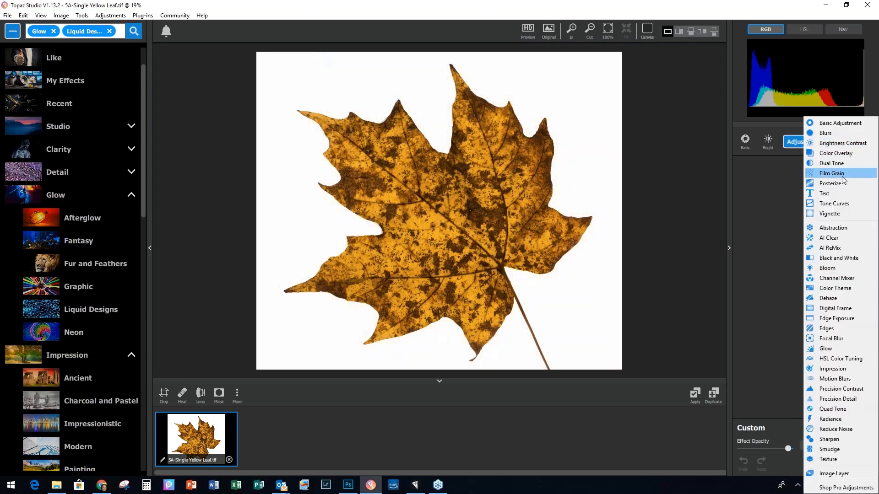
click(842, 248)
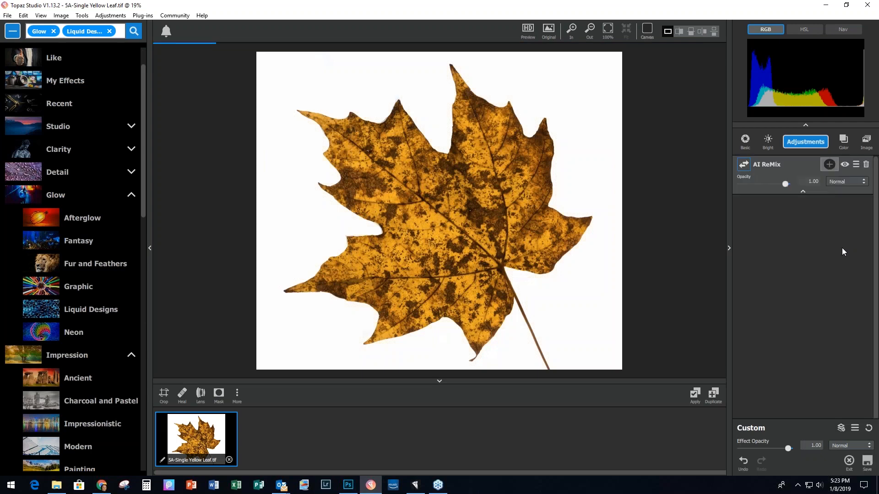
drag(862, 258, 863, 334)
scroll(803, 308, down, 3)
scroll(800, 318, down, 3)
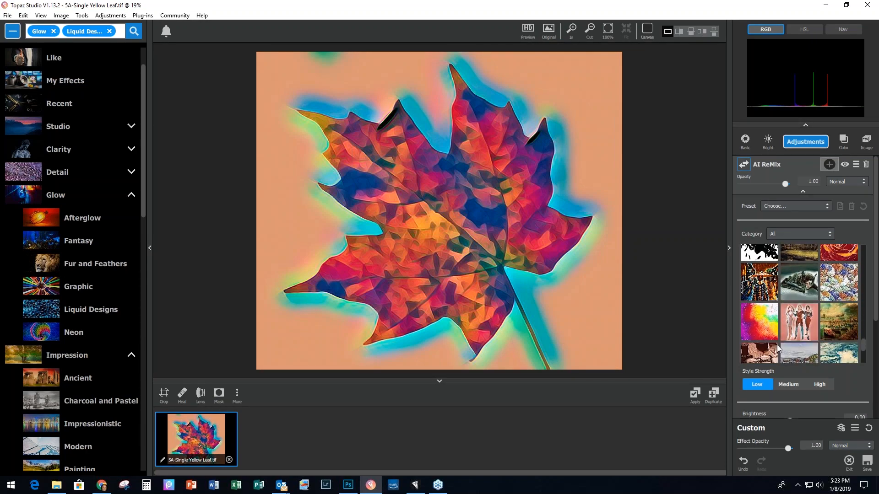
scroll(760, 339, down, 1)
click(759, 310)
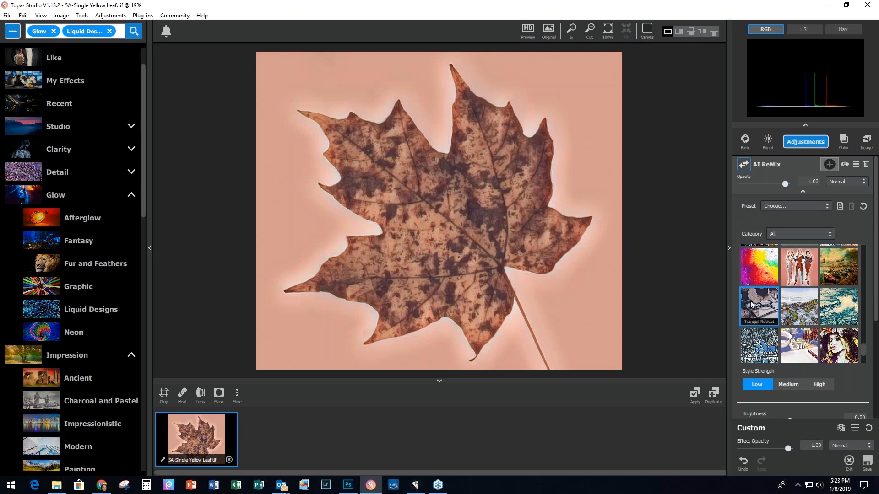
click(696, 395)
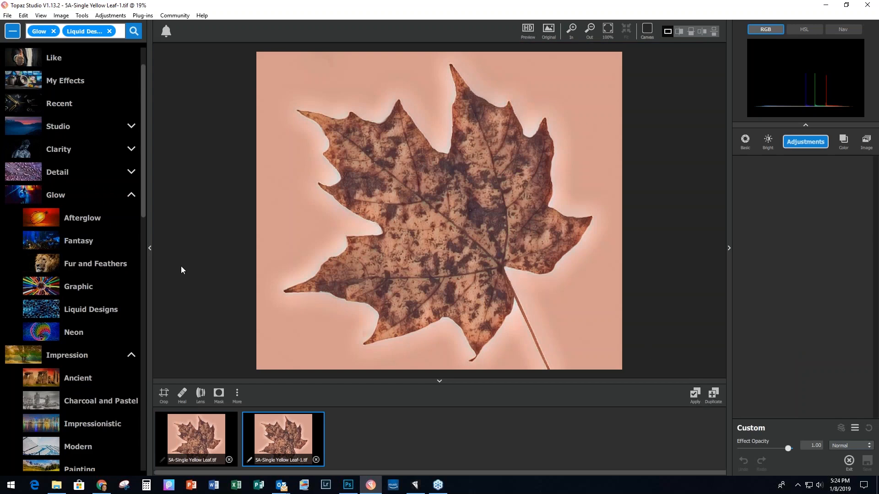
Step: Browse the Impression presets and search 'antiques' to find Antiques and Memories
click(131, 195)
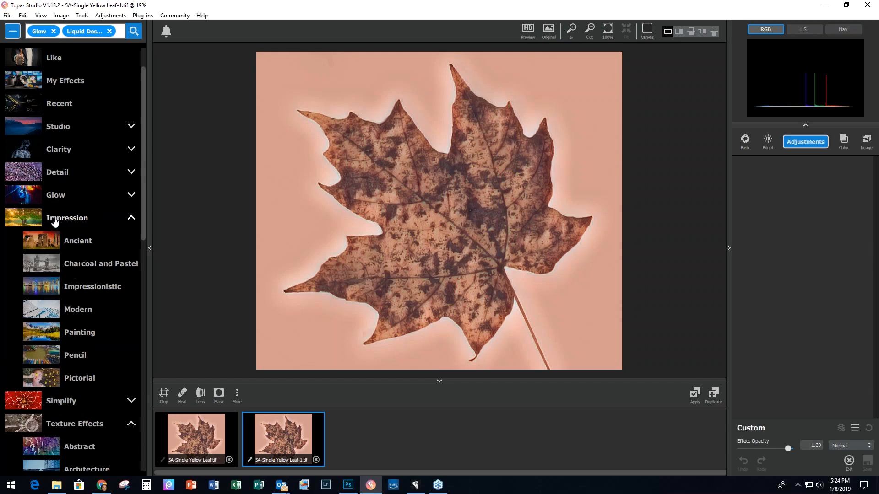
click(55, 221)
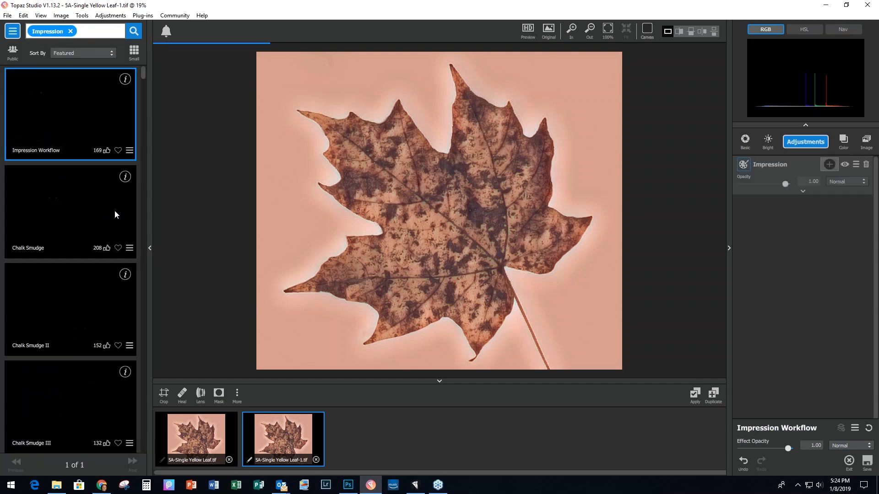
drag(146, 73, 145, 92)
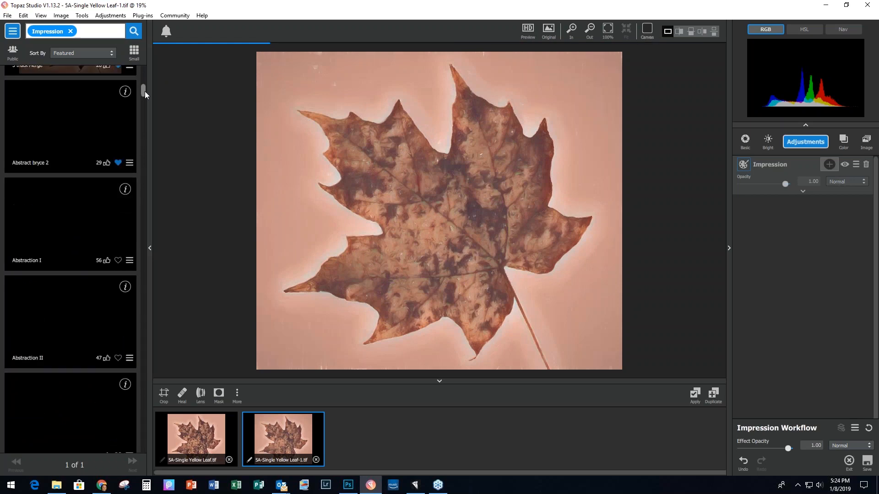
mouse_move(145, 91)
mouse_down()
mouse_move(143, 112)
mouse_move(144, 100)
mouse_up()
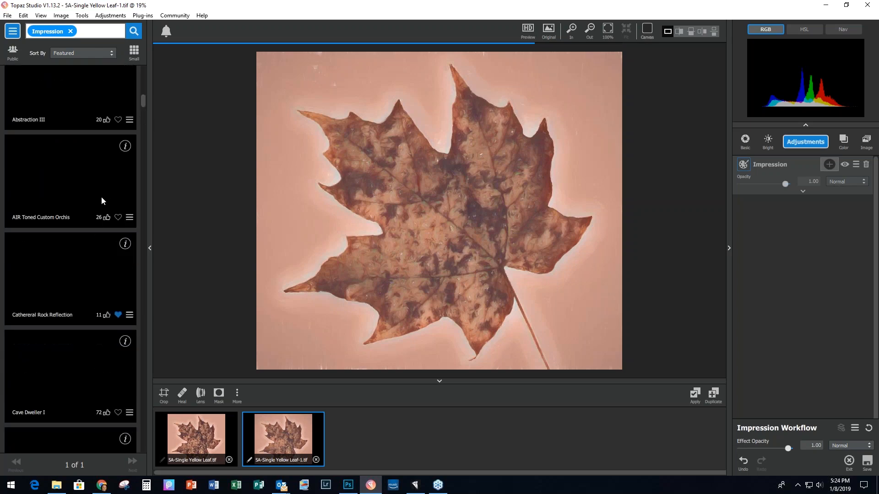
drag(141, 105, 144, 132)
scroll(118, 252, down, 2)
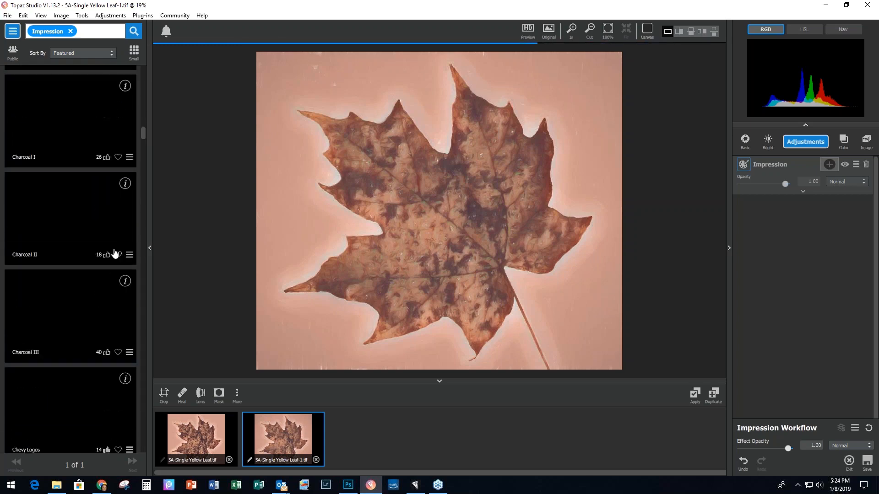
click(97, 31)
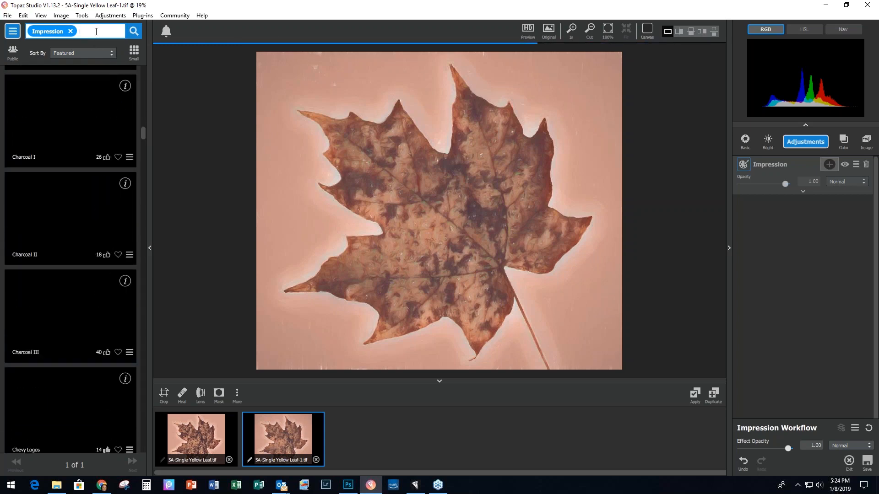
text(antiqu)
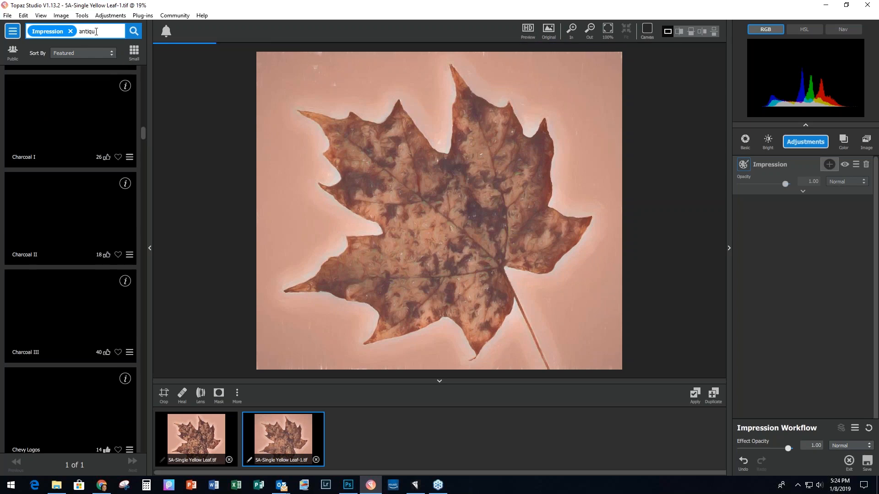
text(es)
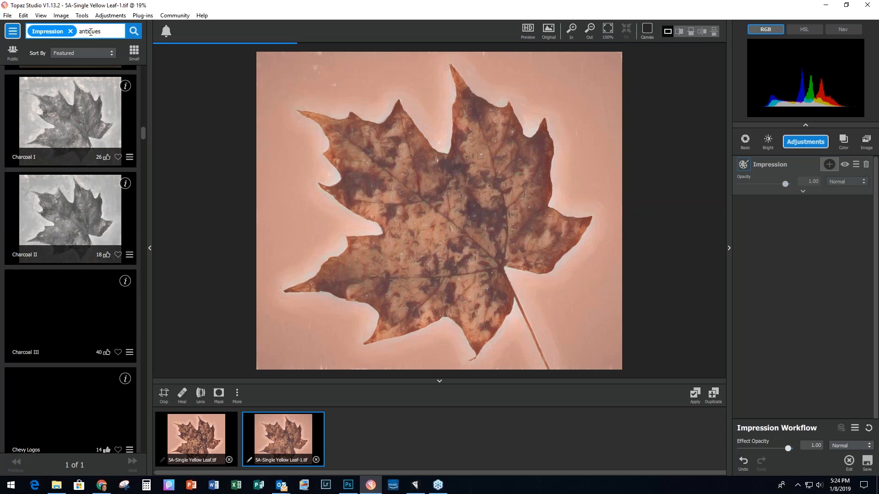
key(Return)
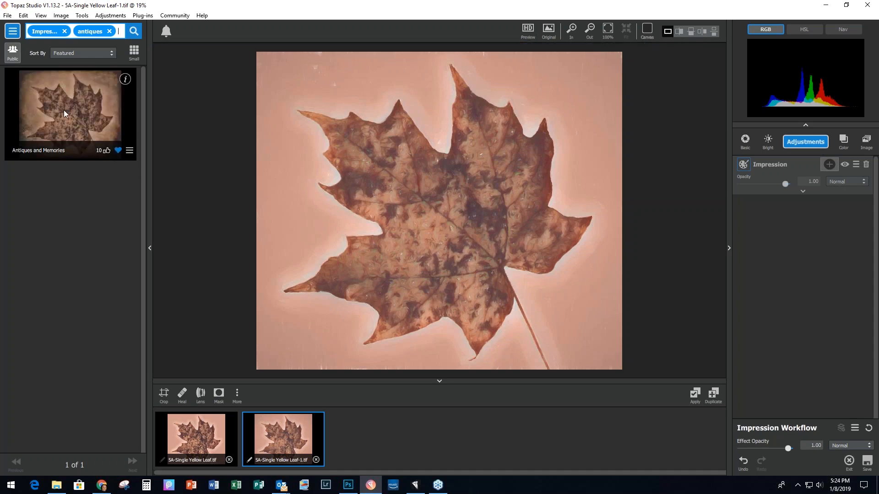
Step: Apply the Antiques and Memories preset and delete its first Texture layer
click(65, 114)
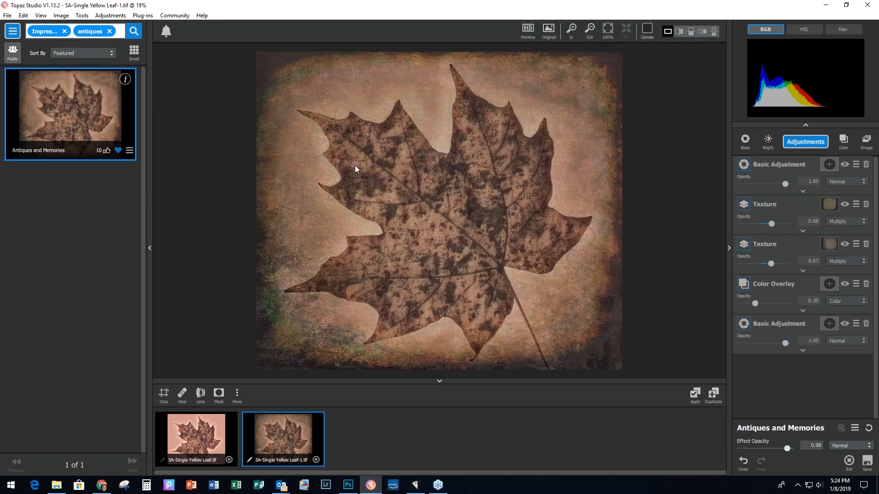
click(844, 205)
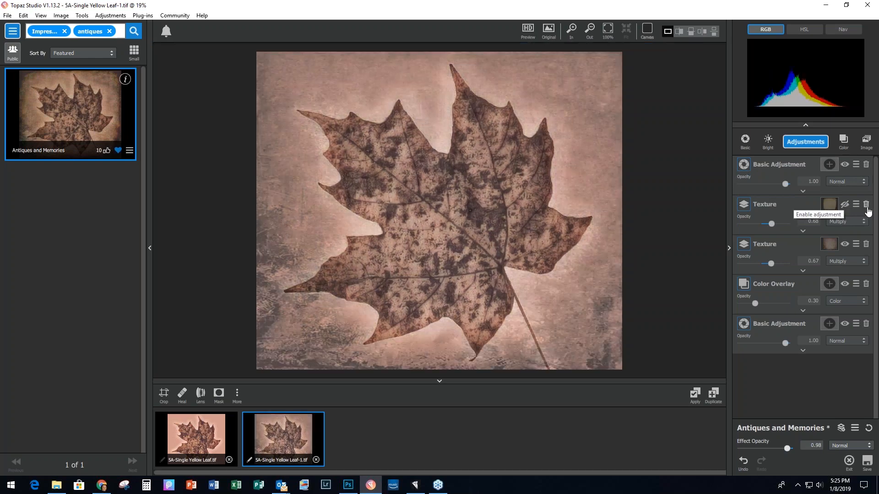
click(867, 204)
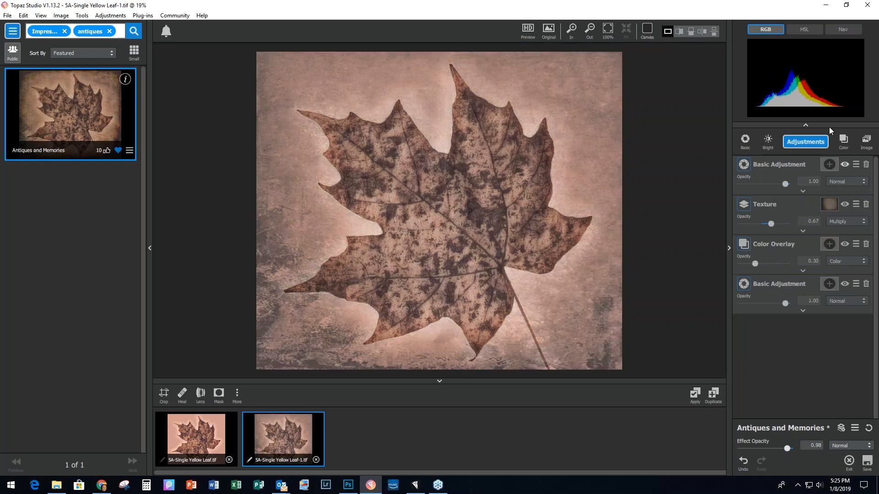
click(798, 143)
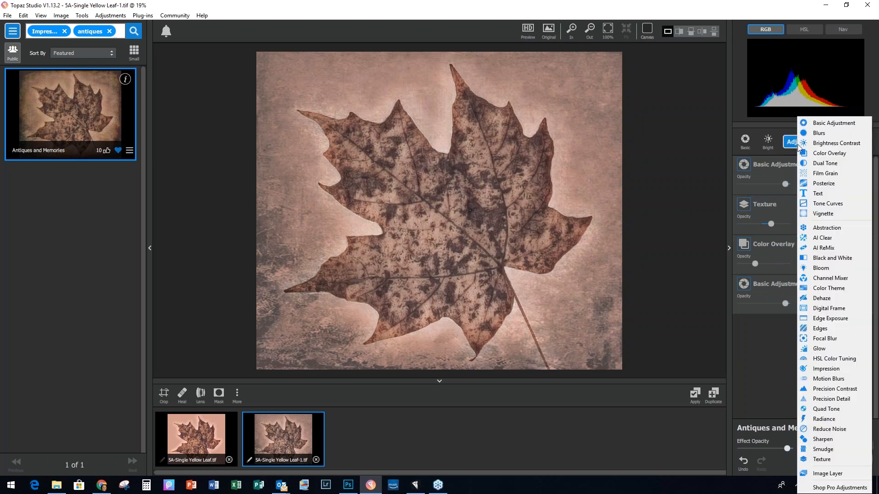
Step: Add a Texture layer with the teal mottled texture in Darken blend mode at 0.50 opacity
click(820, 459)
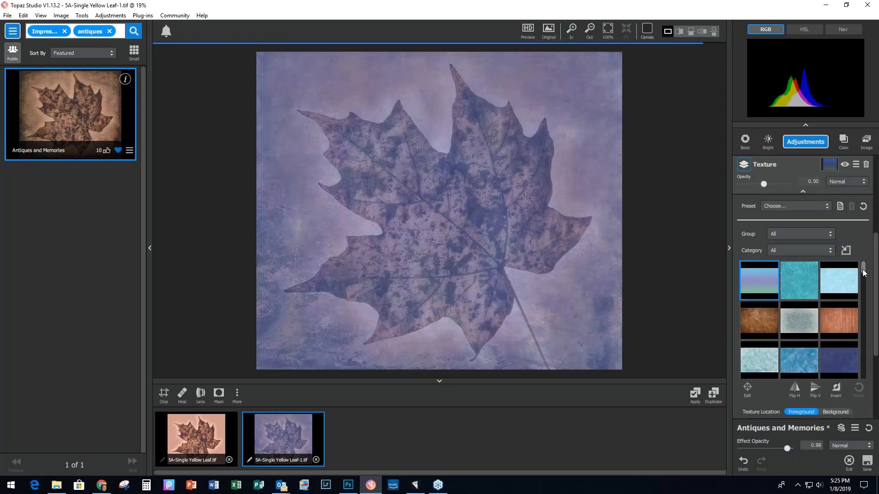
drag(863, 272, 865, 278)
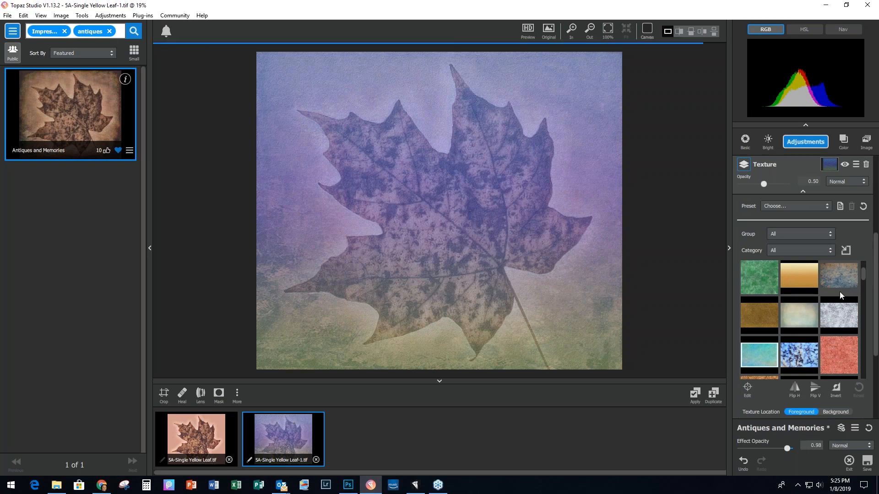
click(840, 292)
scroll(841, 295, down, 6)
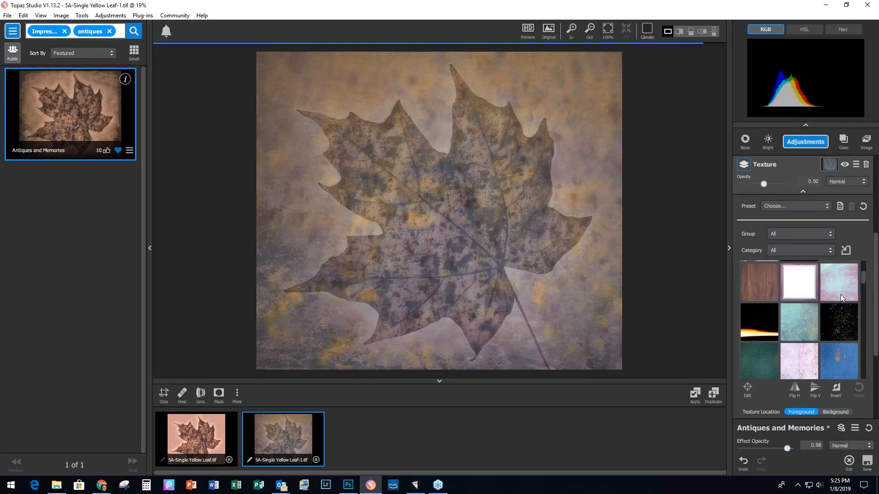
click(798, 316)
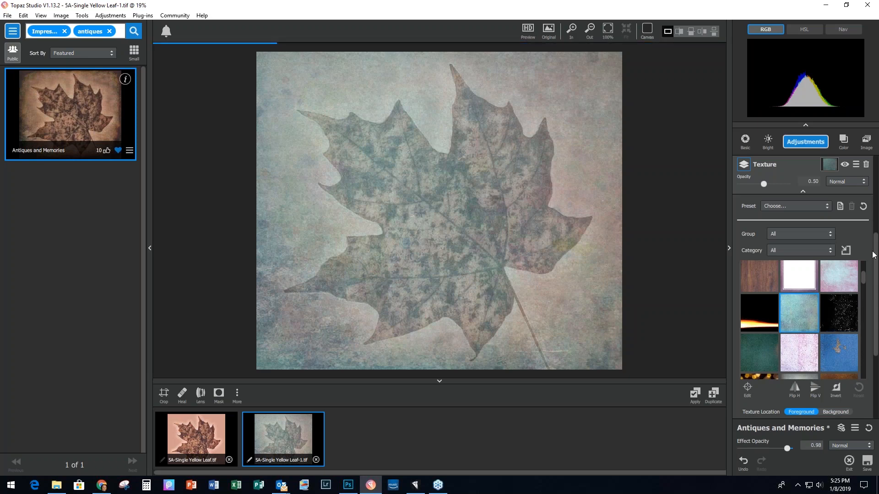
click(847, 181)
click(855, 207)
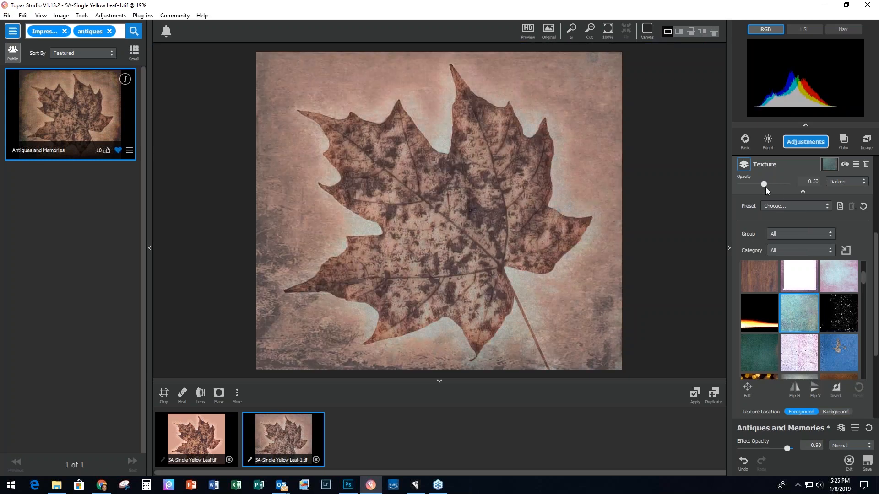
click(804, 142)
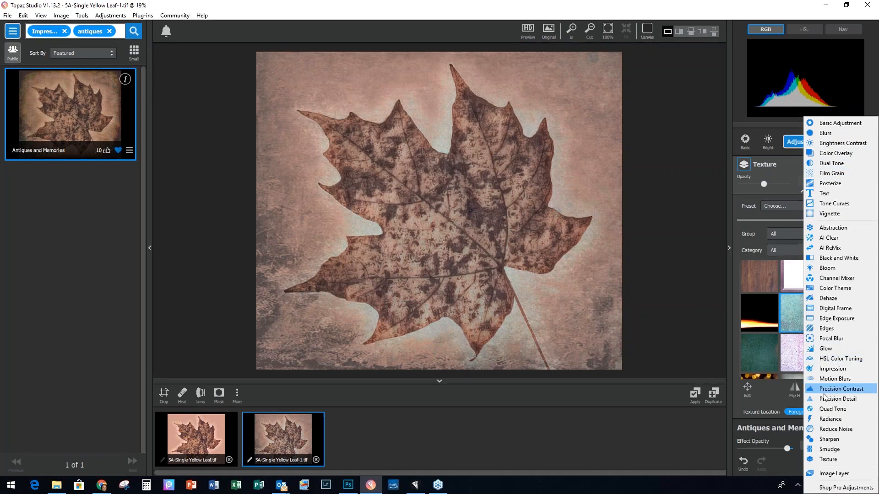
Step: Add a Texture layer using the blue-red texture from Textures > Heavy Grunge
click(829, 459)
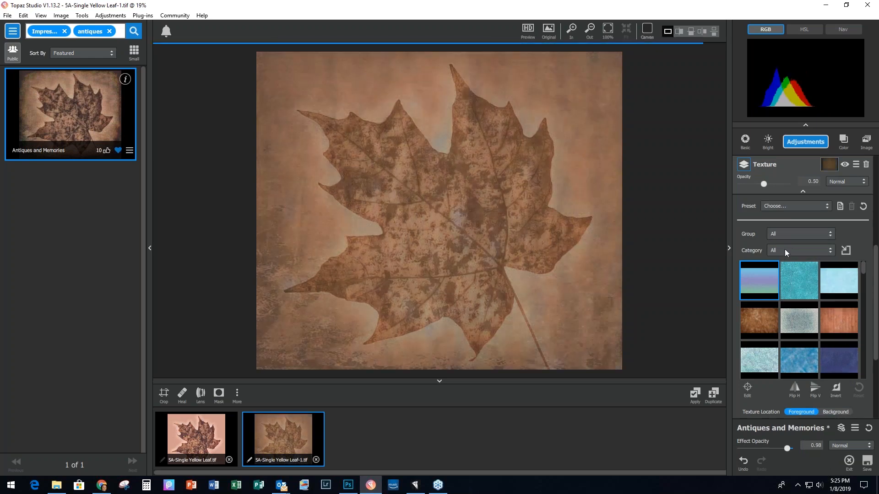
click(784, 249)
click(798, 292)
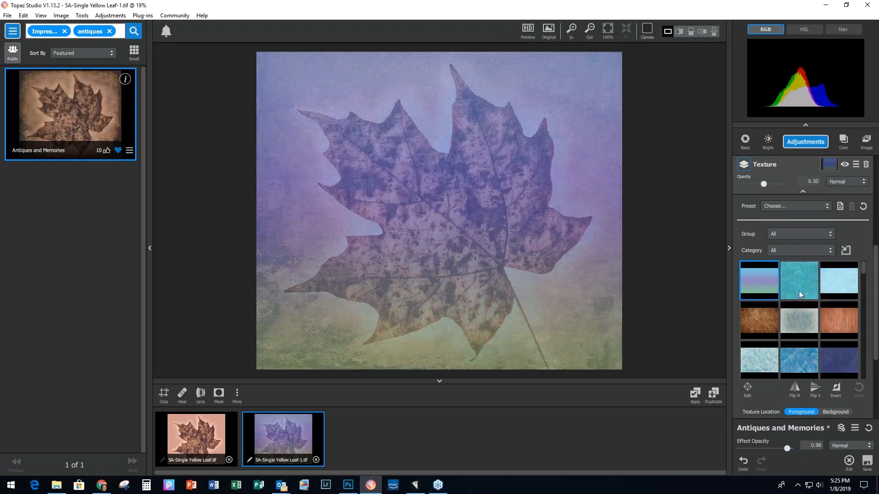
click(781, 251)
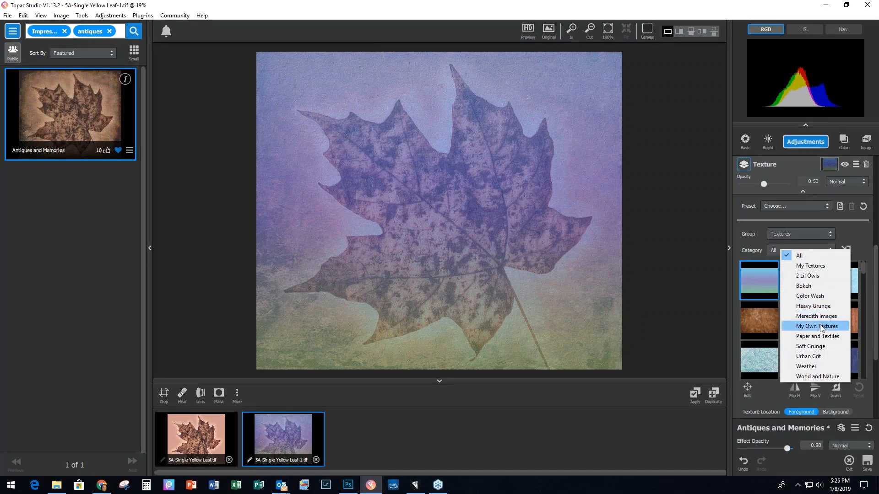
click(818, 307)
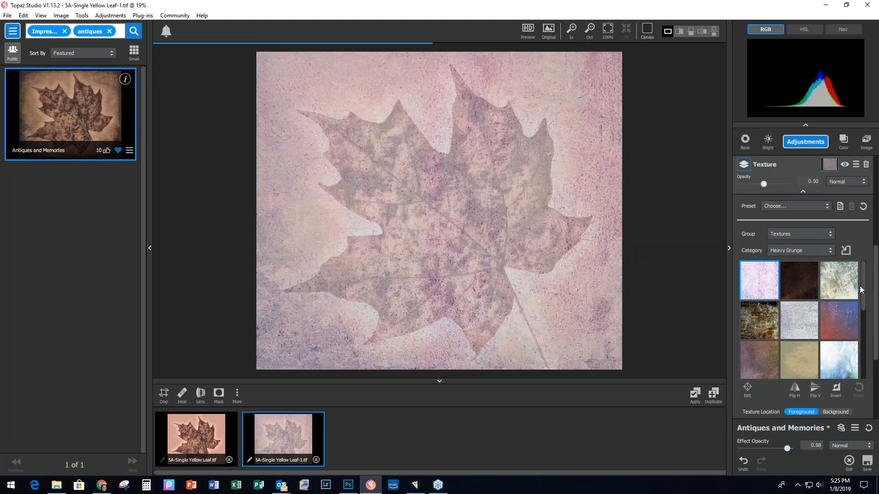
click(855, 320)
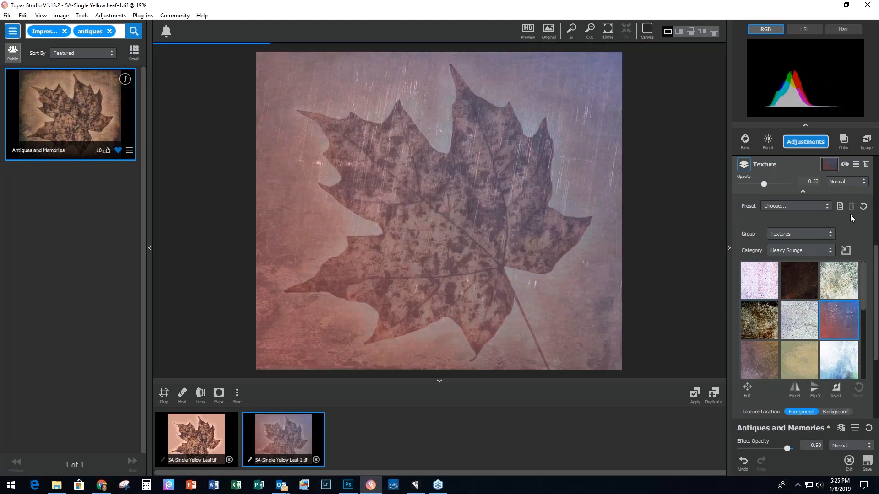
Step: Set the texture to Hard Light at 0.63 opacity and apply the stack
click(856, 183)
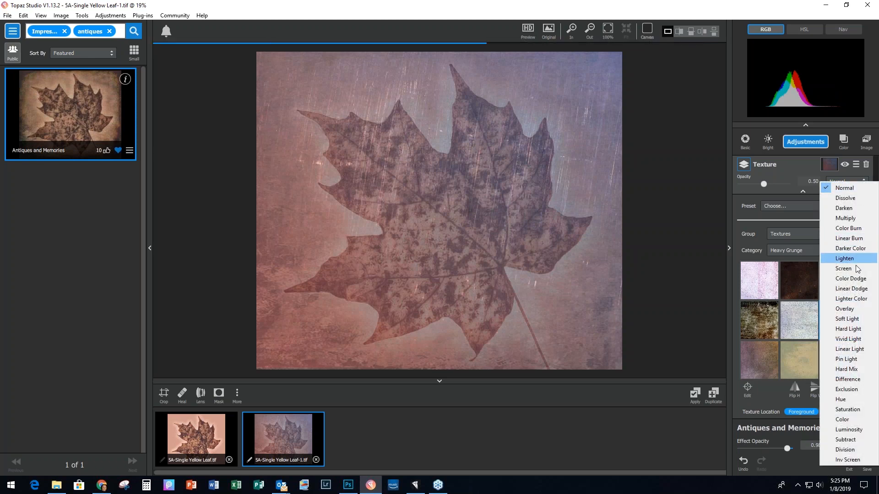
click(848, 328)
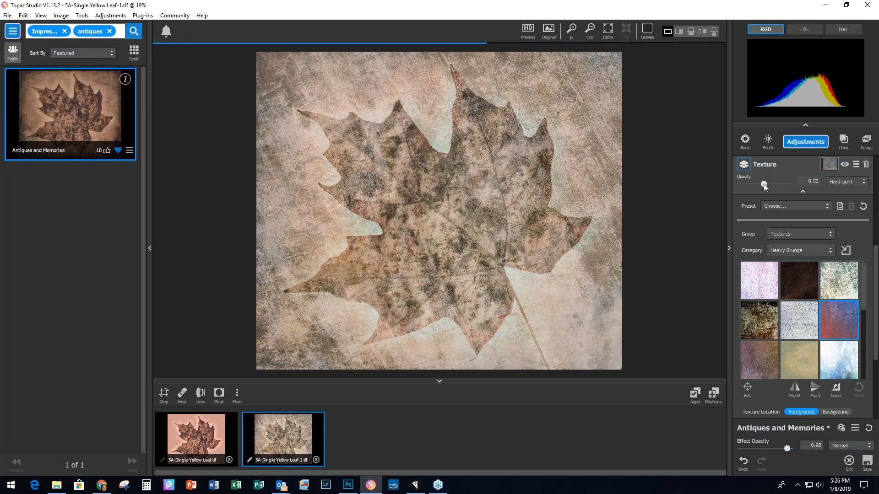
drag(764, 185, 769, 185)
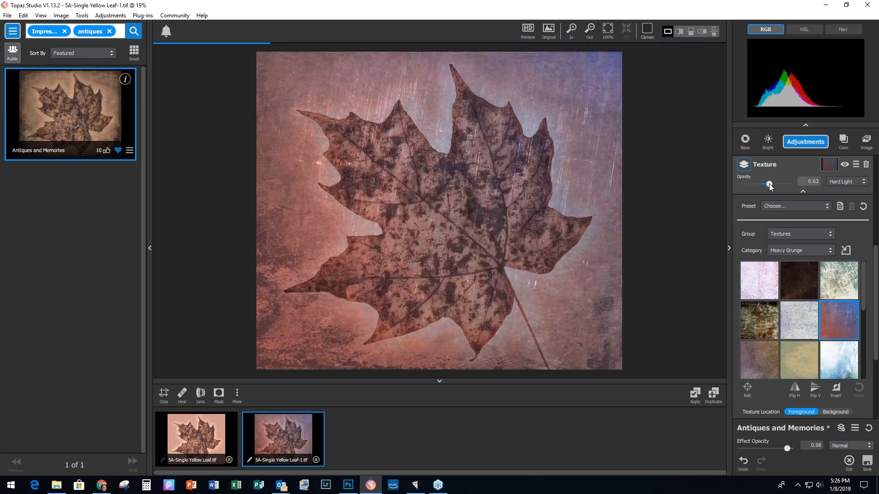
click(695, 395)
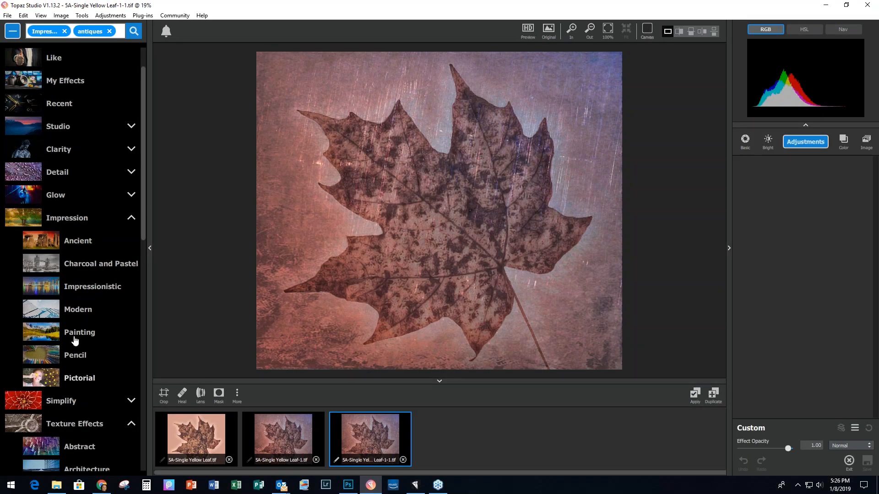
Step: Sort the Texture Effects presets A-Z and apply Dreaming in Color to the leaf copy
click(131, 218)
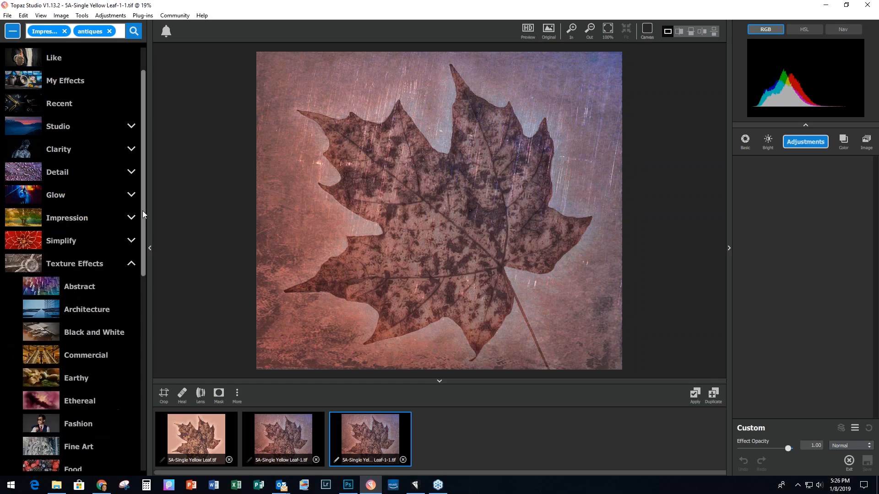
scroll(142, 211, down, 4)
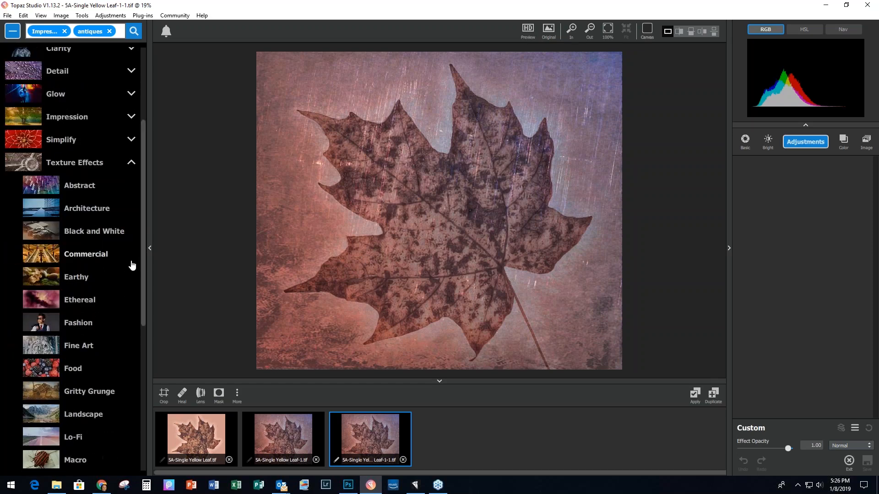
click(70, 163)
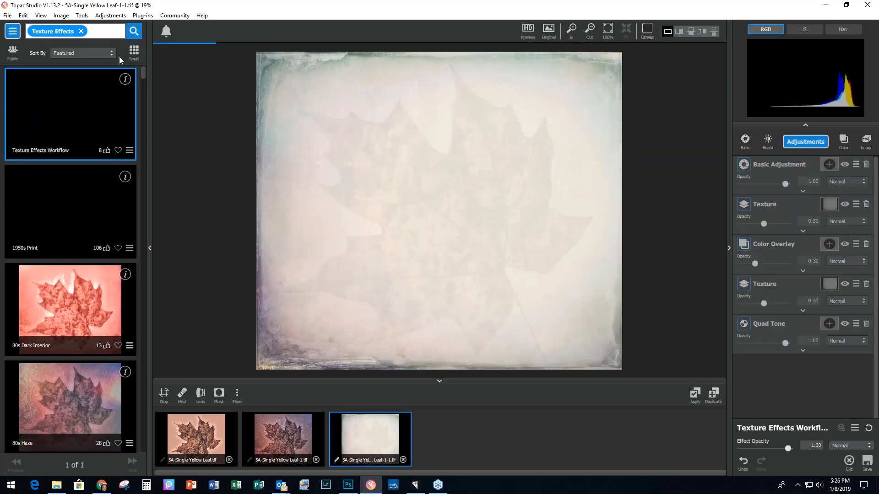
click(111, 53)
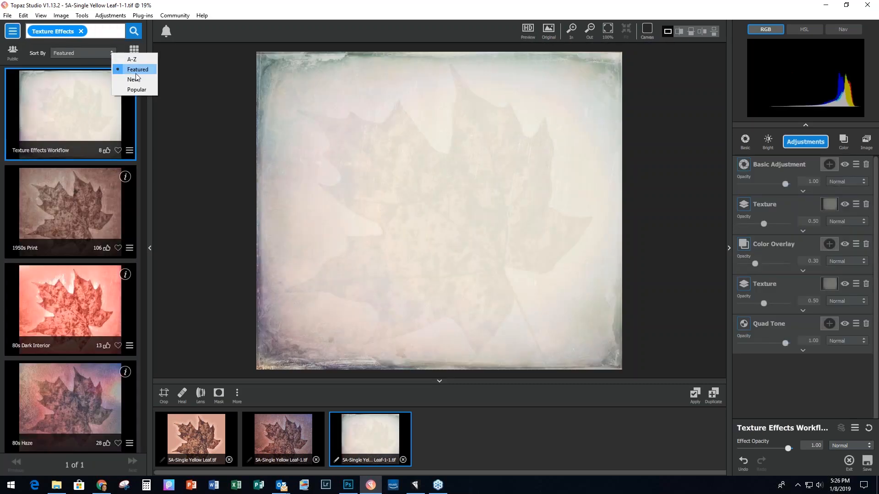
click(131, 60)
drag(142, 73, 150, 182)
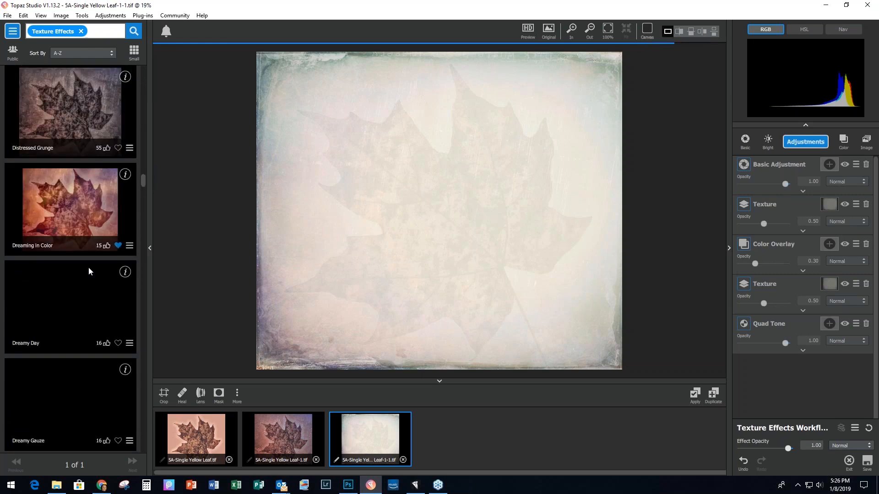
click(61, 209)
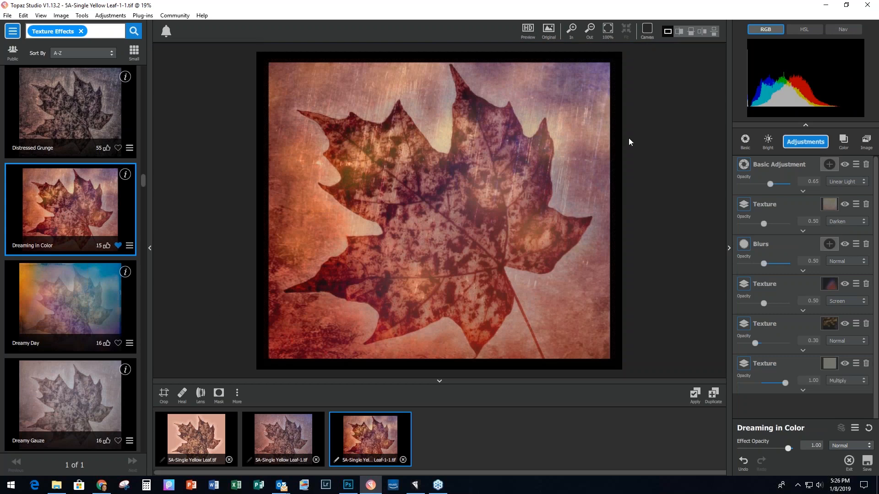
Step: Compare the Texture layers' visibility, then delete the bottom Multiply Texture layer
click(844, 364)
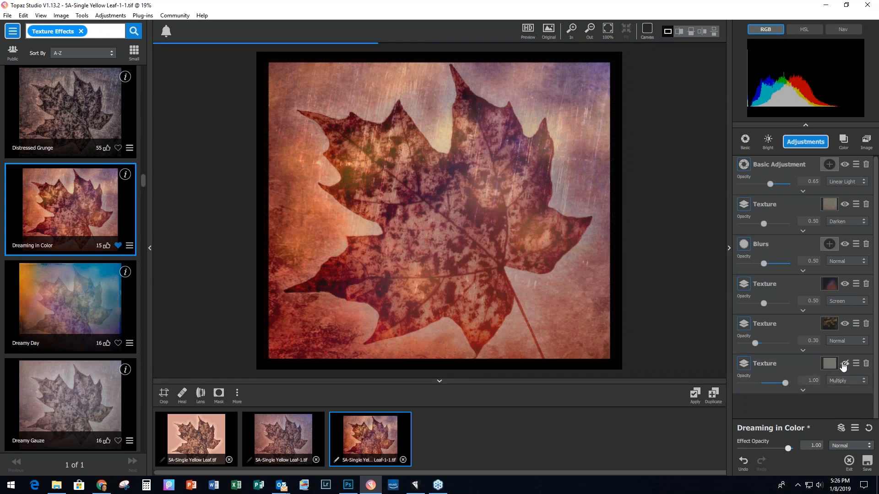
click(844, 364)
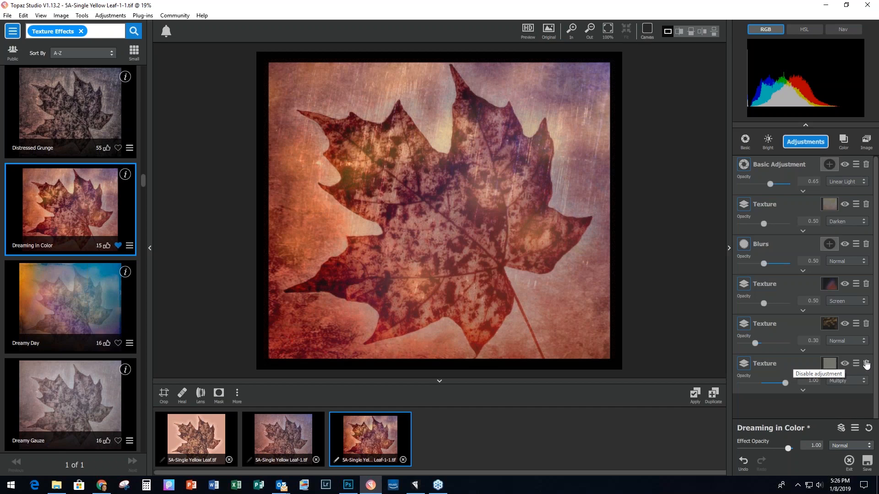
click(845, 285)
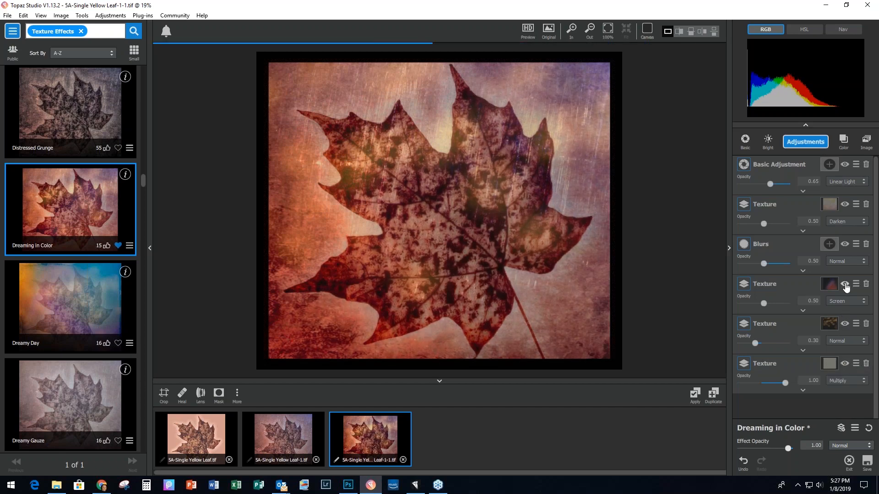
click(866, 363)
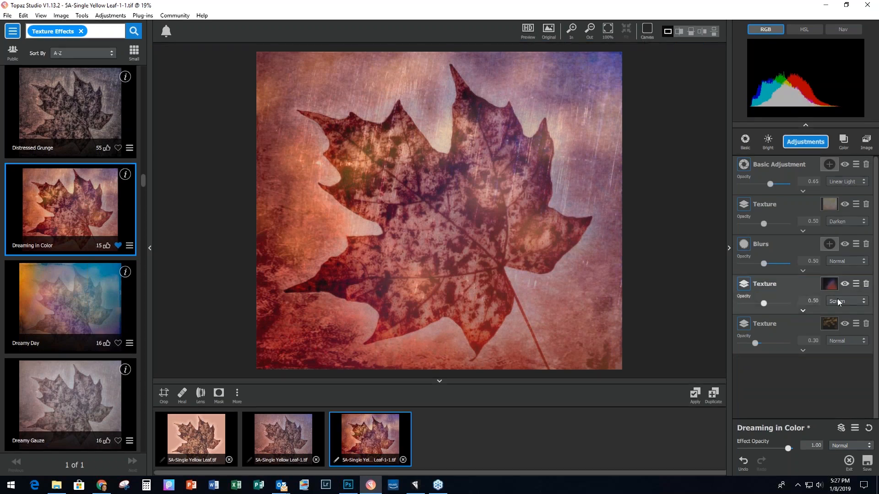
Step: Add a Texture layer with a rectangular Borders frame at 0.17 contrast
click(810, 144)
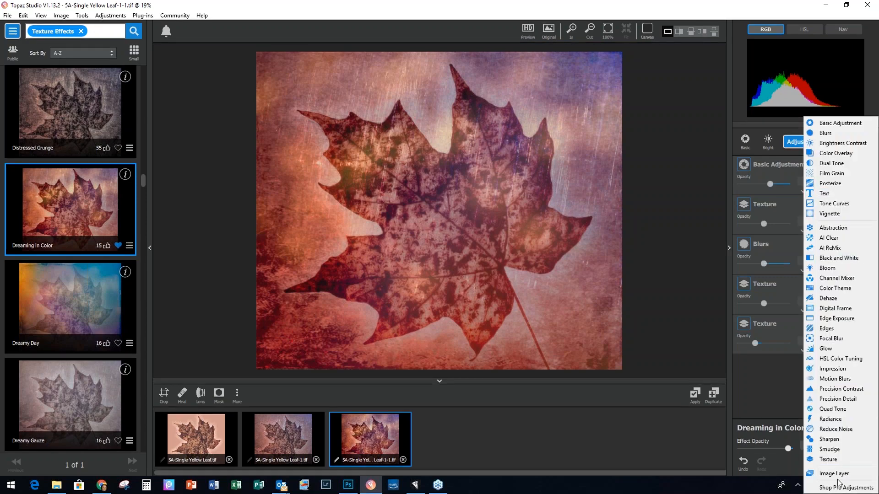
click(832, 459)
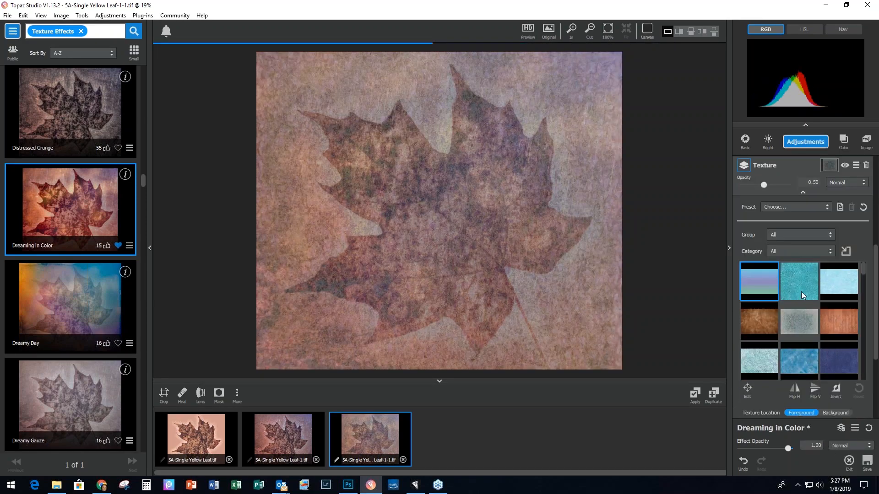
click(789, 233)
click(817, 252)
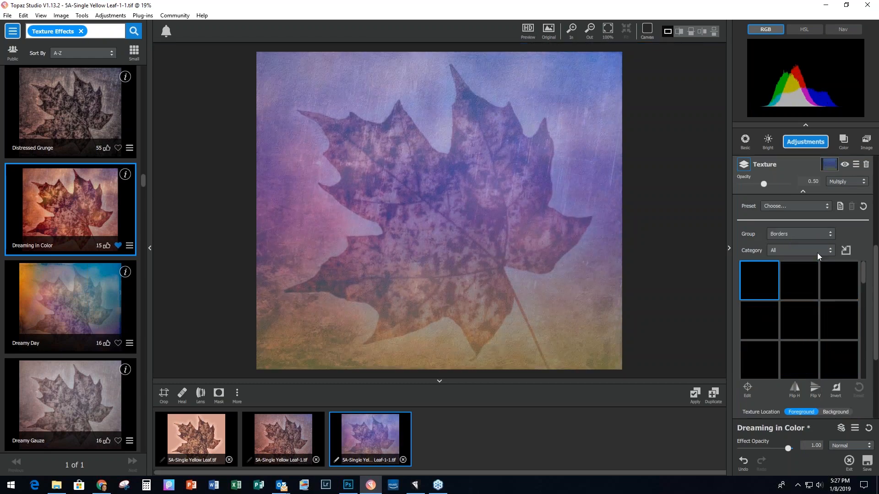
drag(863, 273, 866, 356)
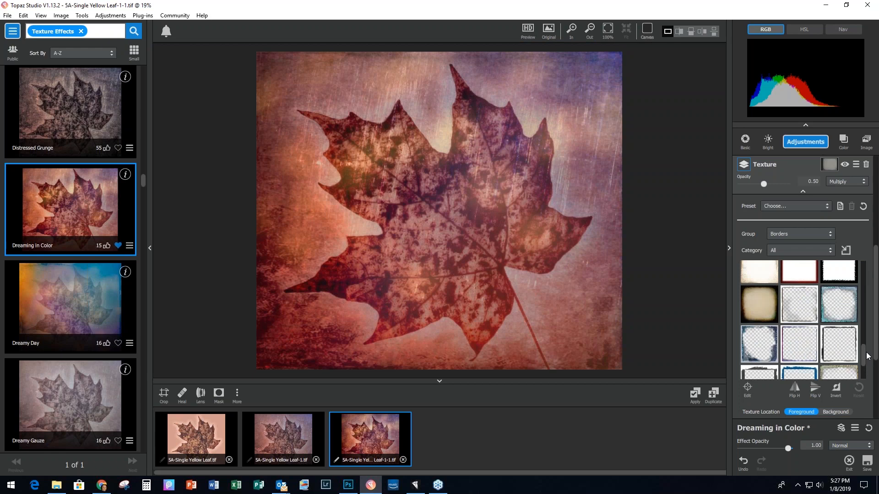
click(795, 316)
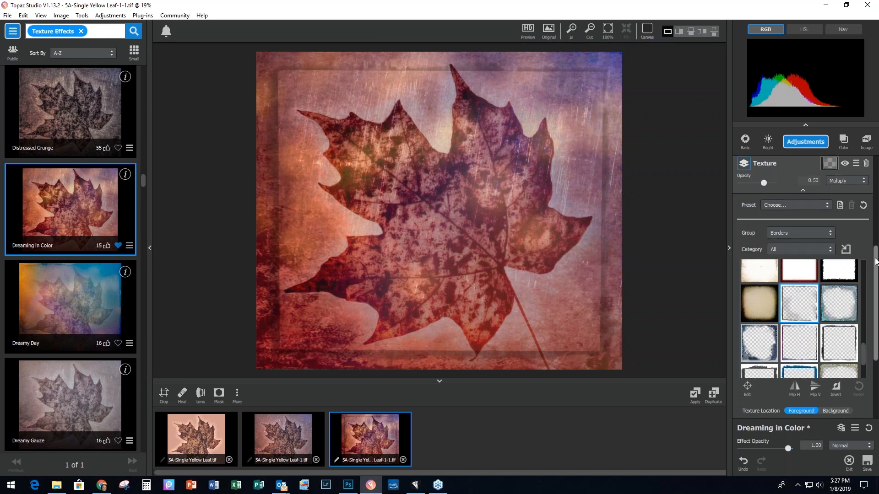
scroll(783, 344, down, 3)
drag(790, 339, 795, 339)
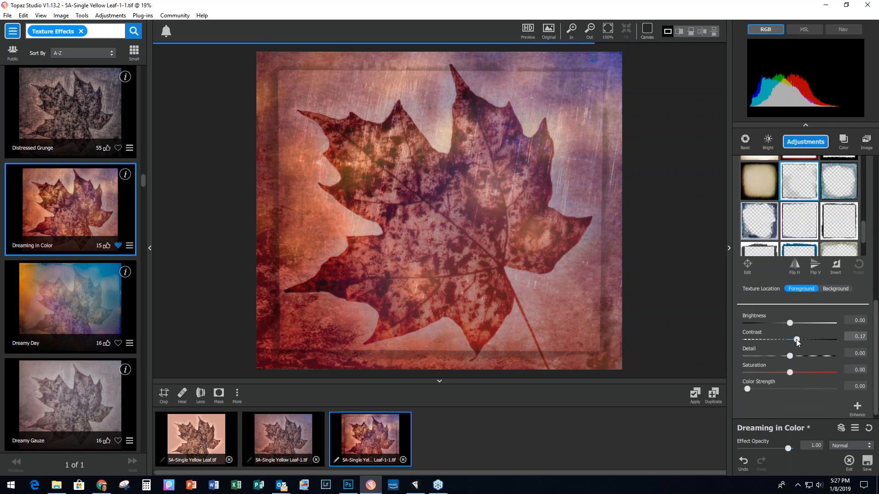
Step: Resize the border frame slightly inward on all sides and apply the effect
click(748, 265)
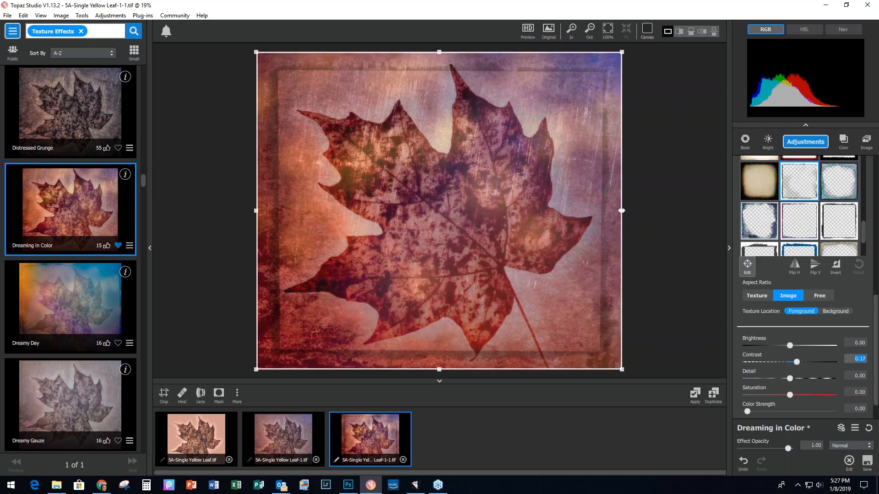
drag(621, 210, 612, 211)
drag(435, 366, 435, 354)
drag(263, 206, 271, 206)
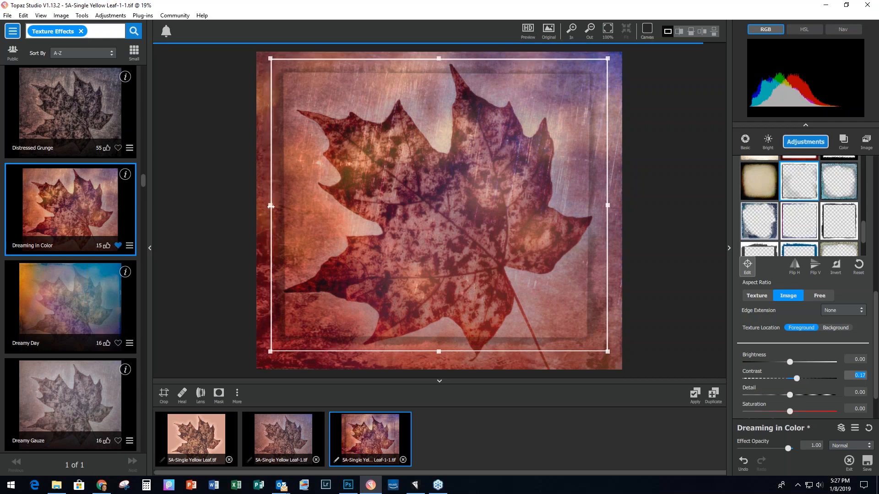
drag(438, 58, 438, 69)
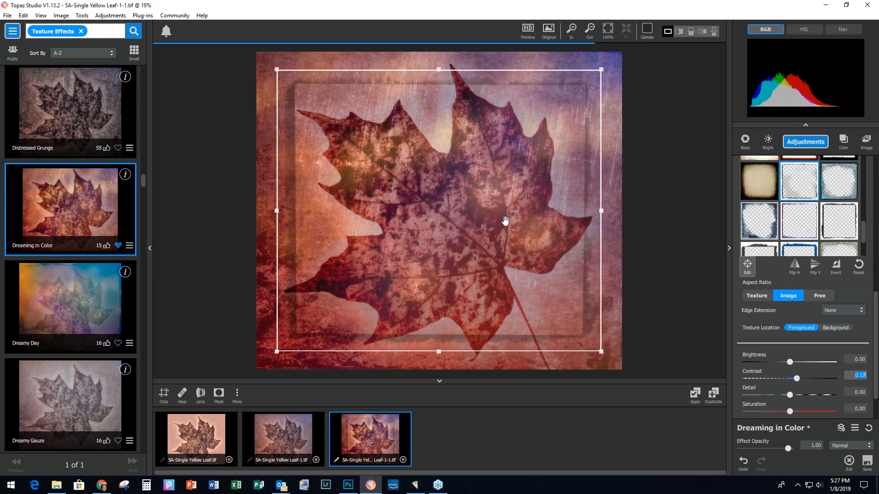
drag(438, 351, 439, 355)
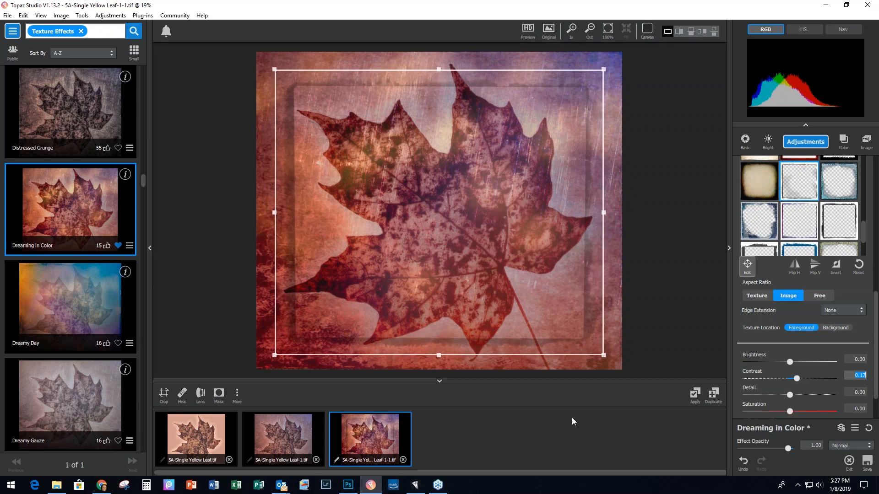
click(694, 395)
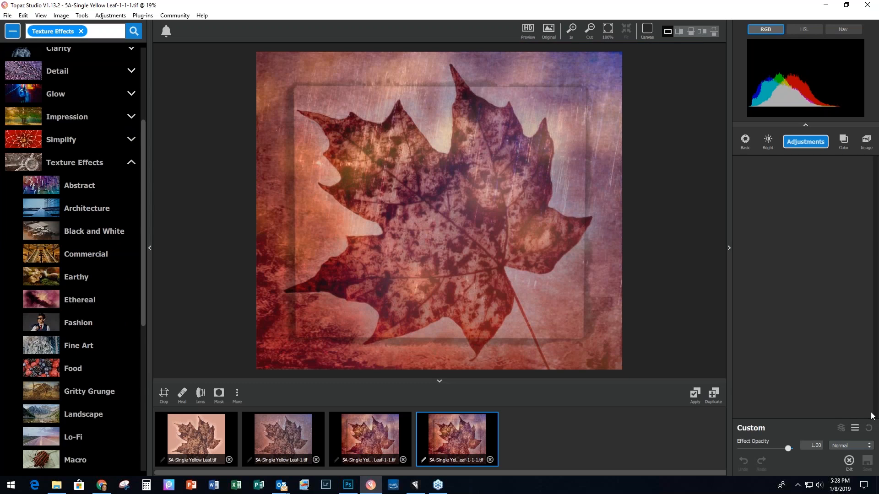
Step: Duplicate the original leaf as 5A-Single Yellow Leaf-0.tif and choose the Charcoal and Pastel preset Chalk Pastel I
drag(871, 415, 435, 240)
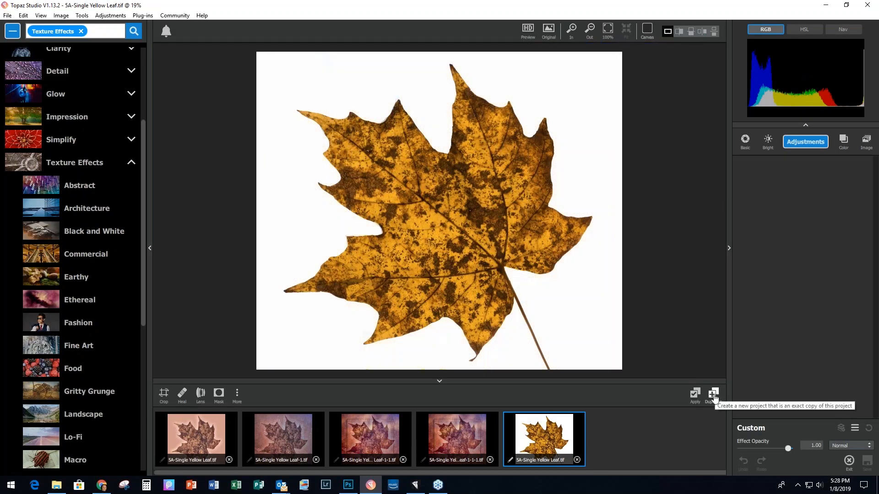
click(714, 397)
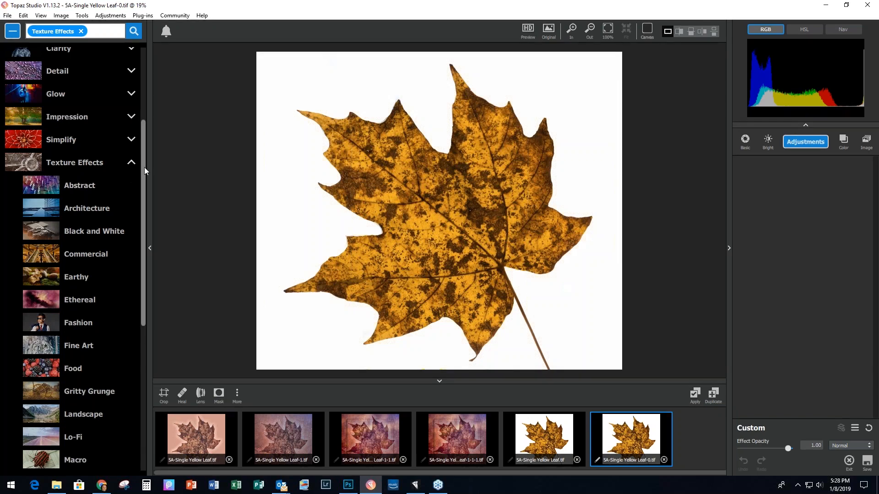
scroll(137, 169, up, 2)
click(132, 173)
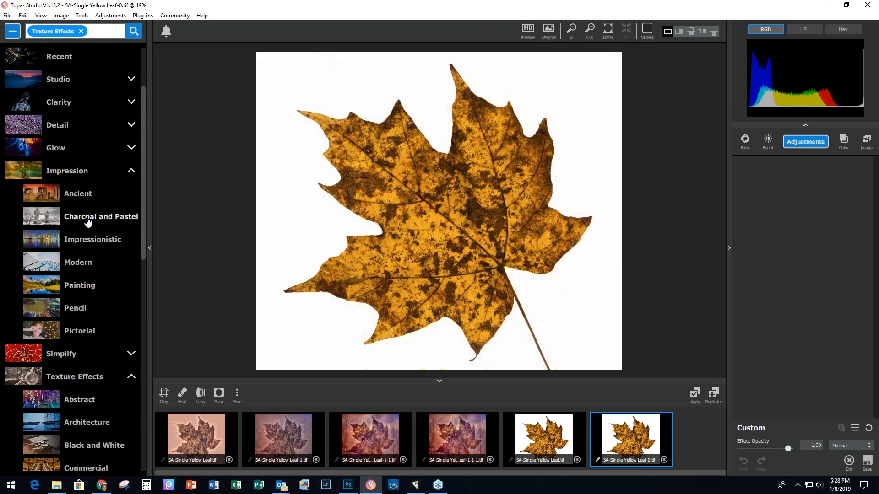
click(88, 222)
scroll(75, 271, down, 3)
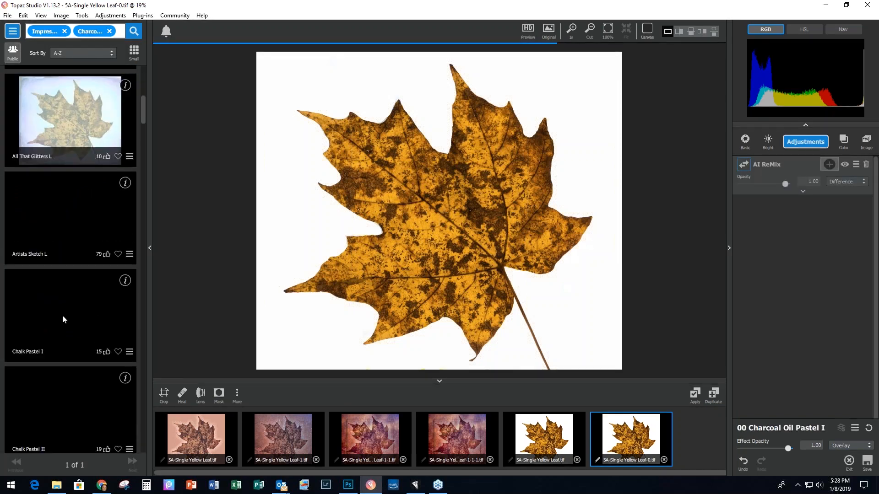
click(36, 333)
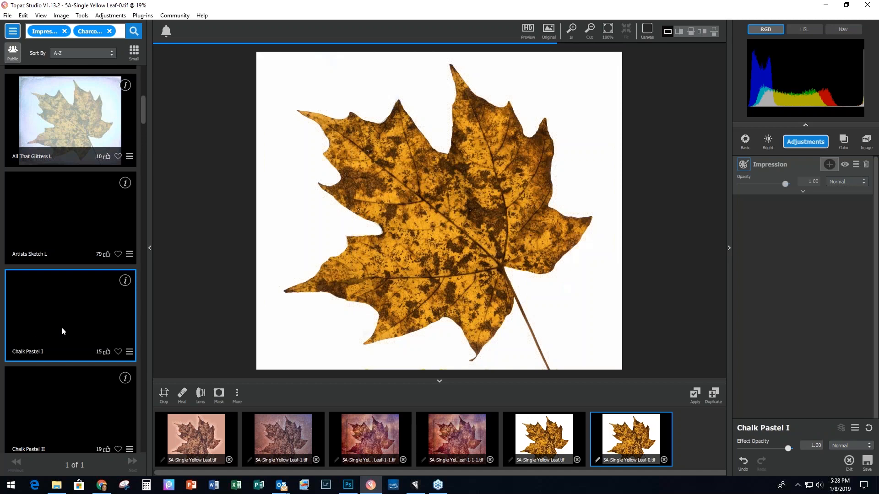
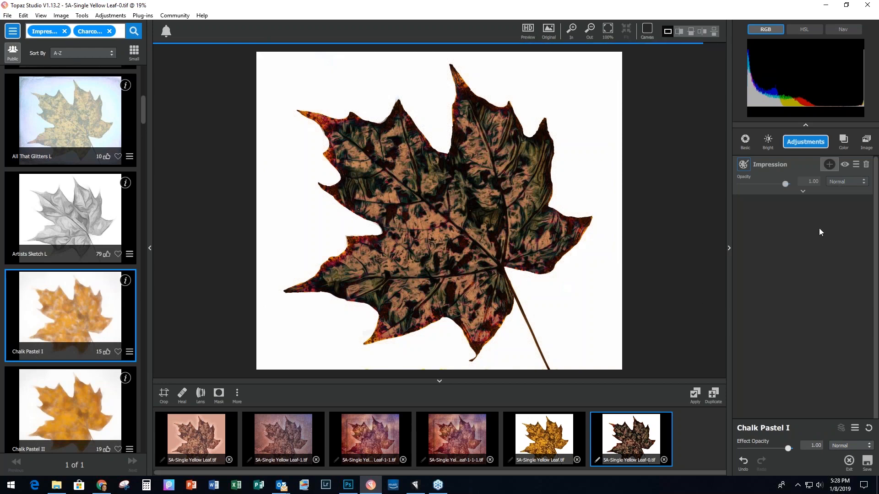
Step: Raise the Impression brush size to 0.23 and increase stroke rotation, rotation variation, colour variation and length
click(803, 193)
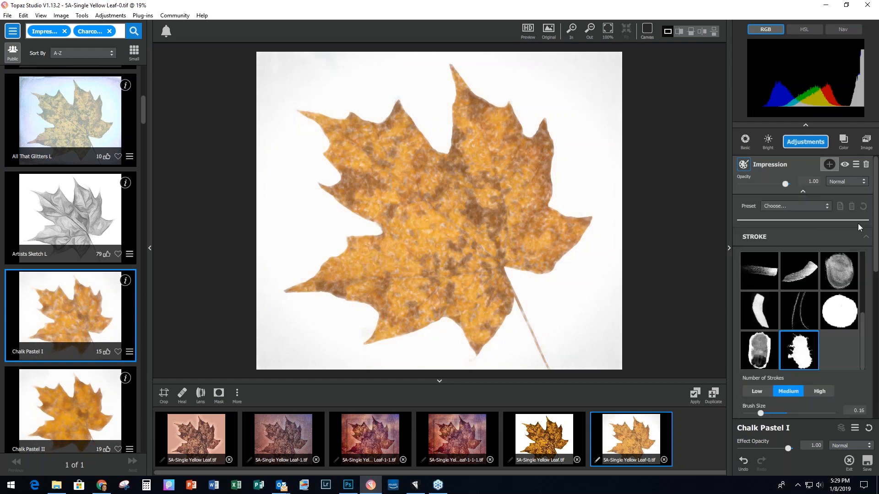
drag(874, 226, 876, 262)
scroll(753, 234, down, 3)
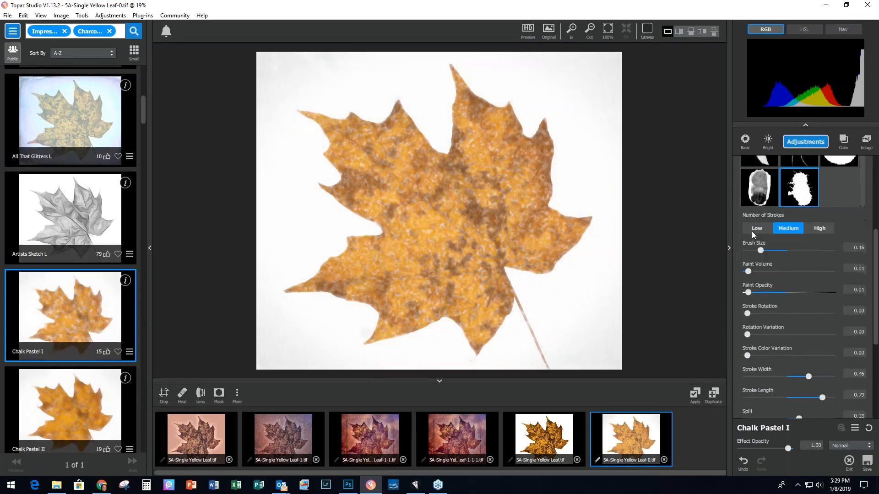
drag(761, 251, 765, 251)
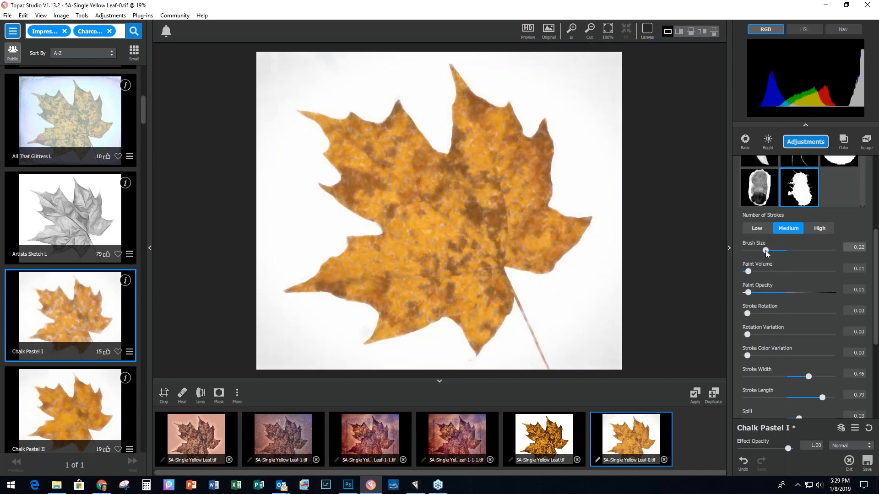
drag(765, 250, 767, 251)
click(748, 271)
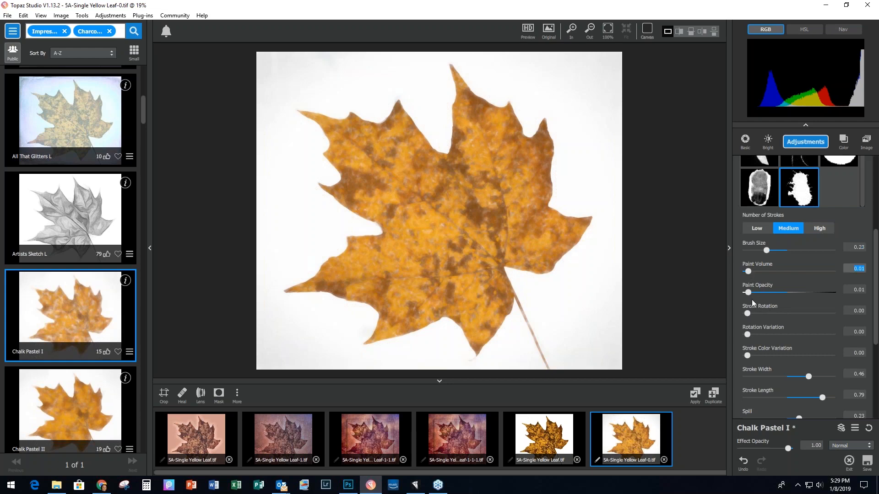
drag(748, 314, 788, 316)
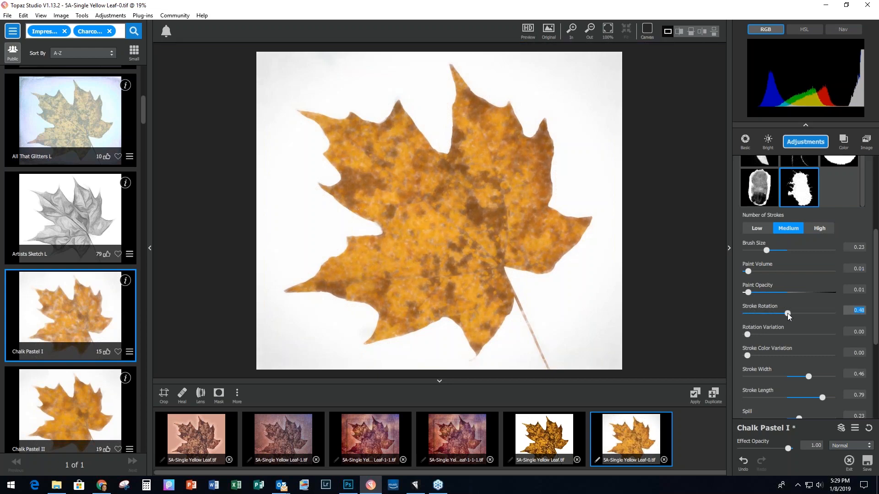
click(748, 334)
drag(751, 335, 767, 333)
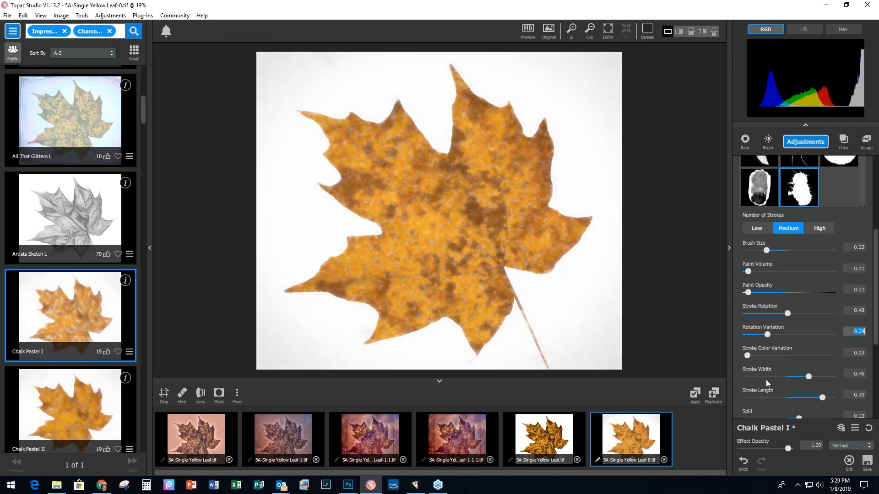
click(748, 355)
drag(748, 355, 759, 356)
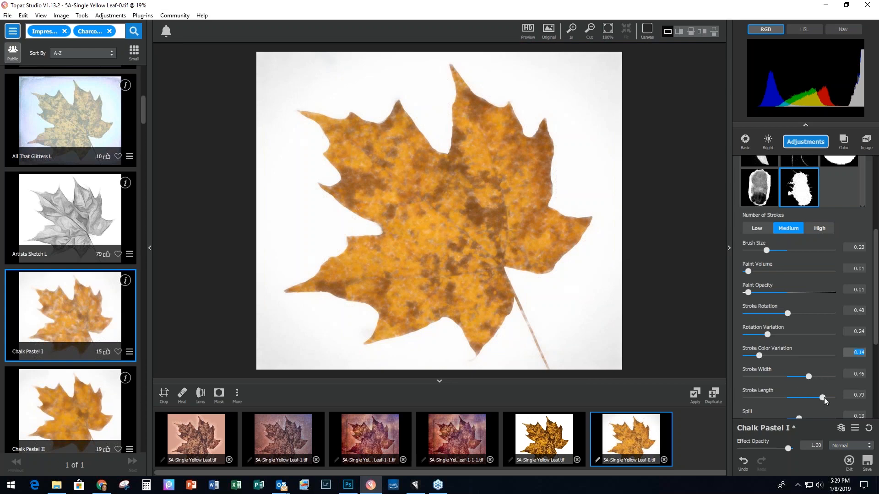
drag(824, 397, 833, 398)
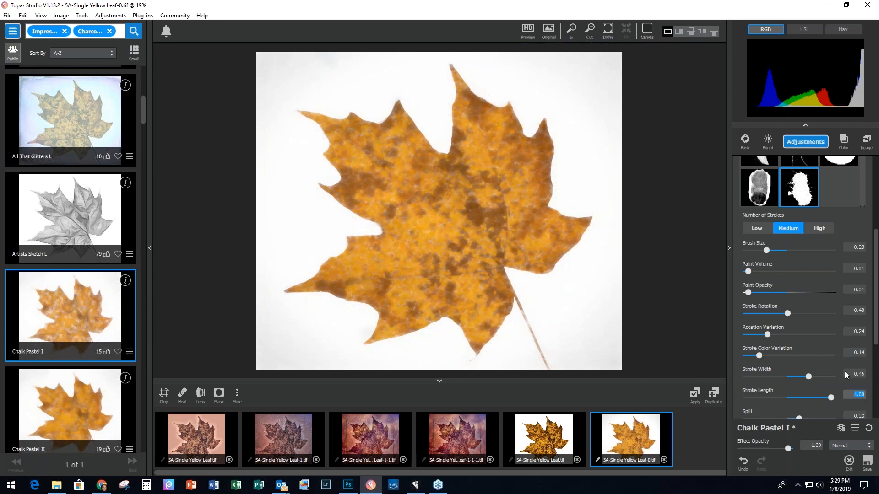
Step: Push Spill to 1.00, raise Smudge to 0.45 and lower Coverage to 0.43
scroll(781, 345, down, 3)
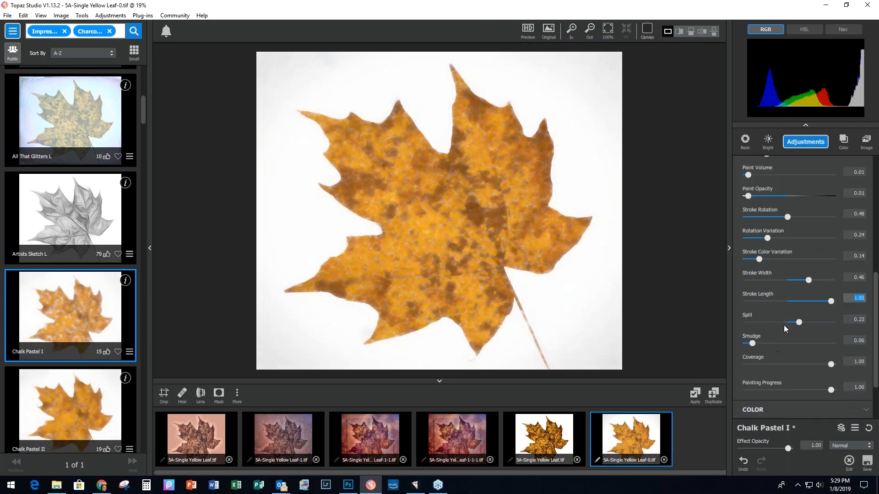
drag(798, 323, 832, 323)
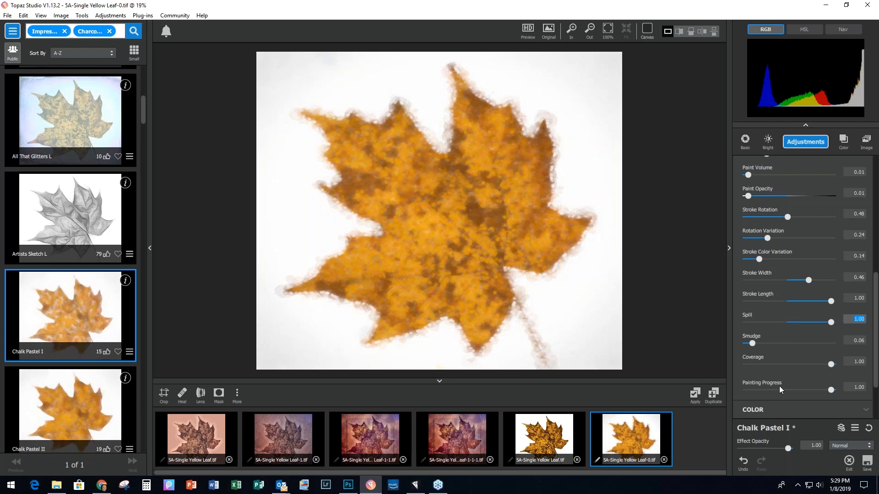
drag(752, 344, 784, 344)
drag(828, 365, 821, 383)
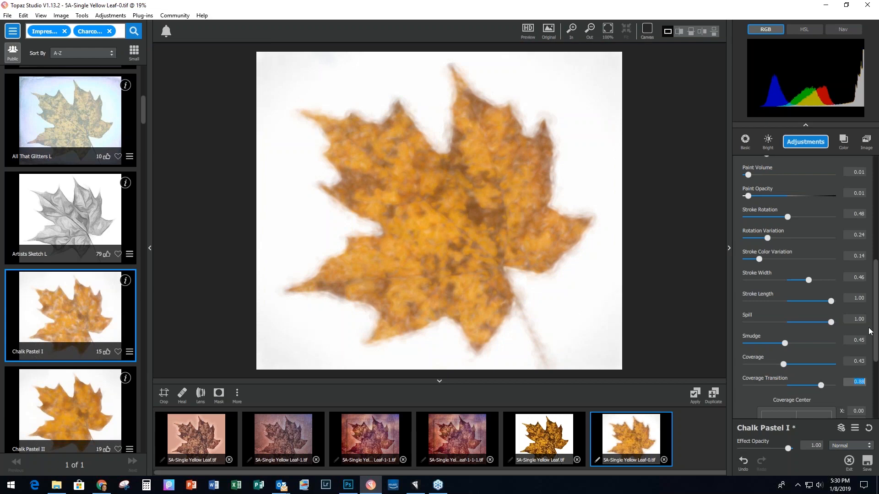
drag(875, 332, 876, 388)
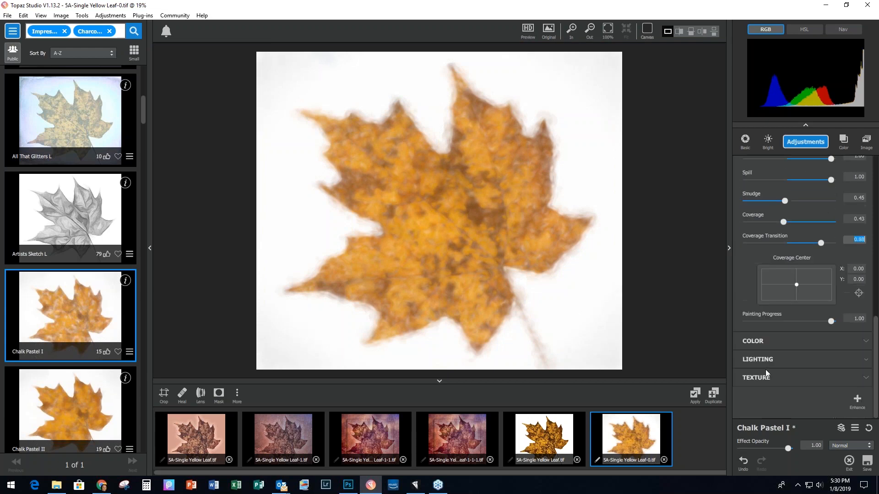
Step: Raise the Overall Lightness to brighten the painted leaf
click(751, 342)
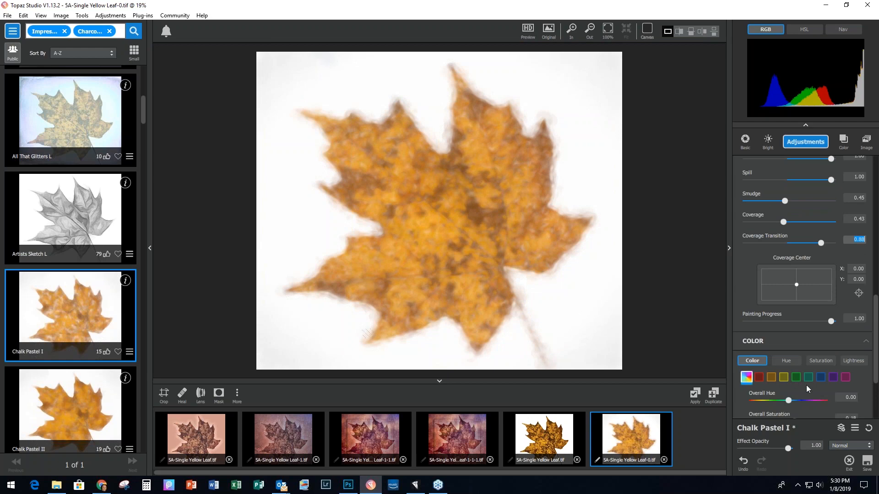
scroll(803, 366, down, 3)
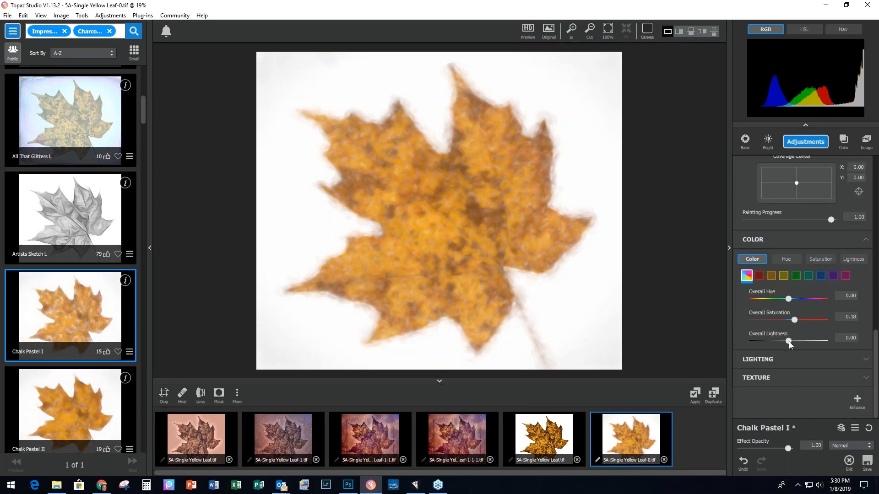
drag(789, 341, 799, 341)
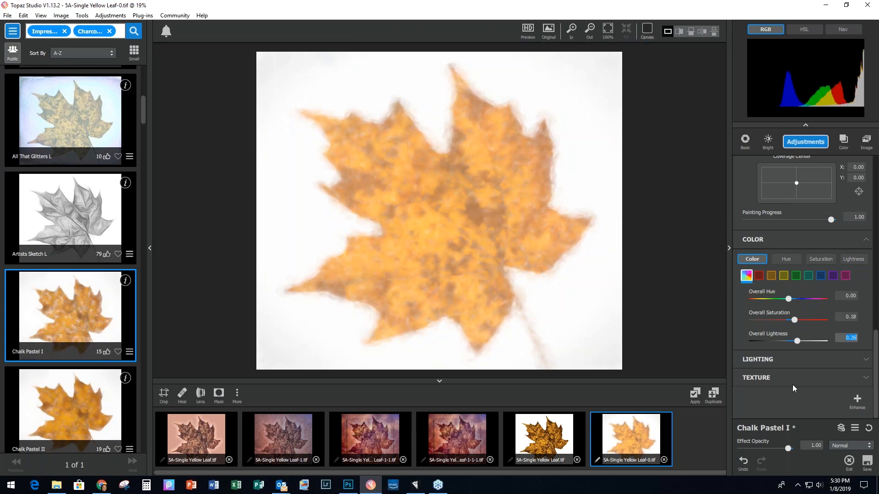
Step: Add the Canvas I texture at strength 0.27 and size 0.15
click(756, 377)
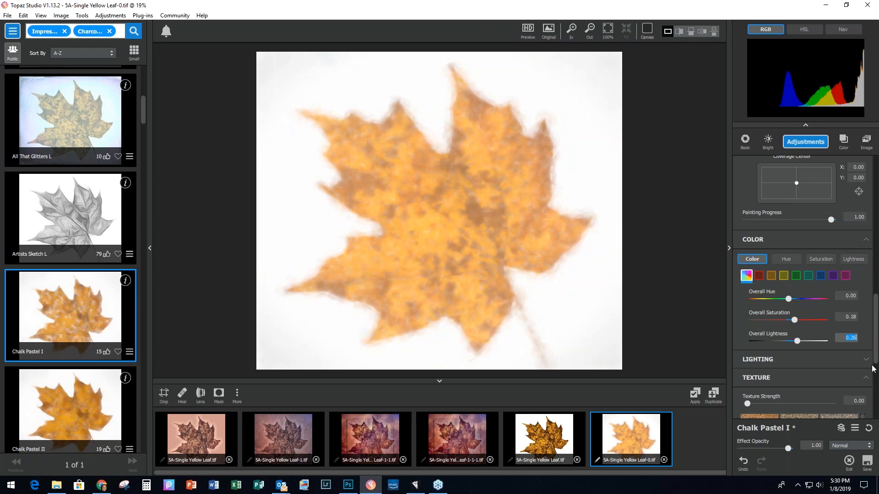
scroll(764, 314, down, 5)
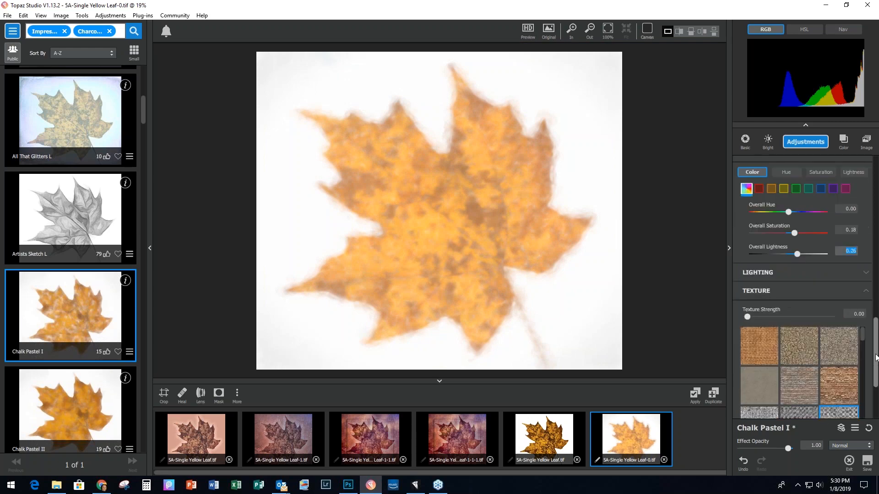
click(757, 311)
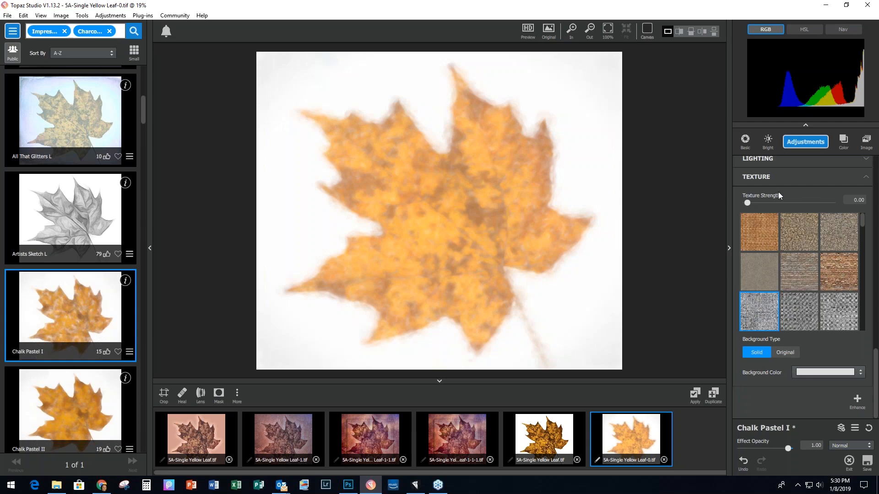
drag(749, 202, 797, 223)
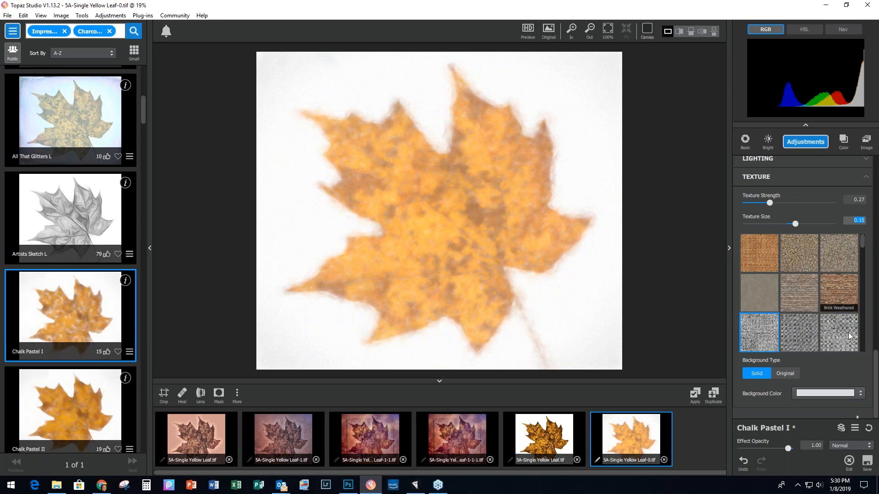
Step: Add an image layer holding the original 5A-Single Yellow Leaf.tif photo and give it a mask
click(875, 160)
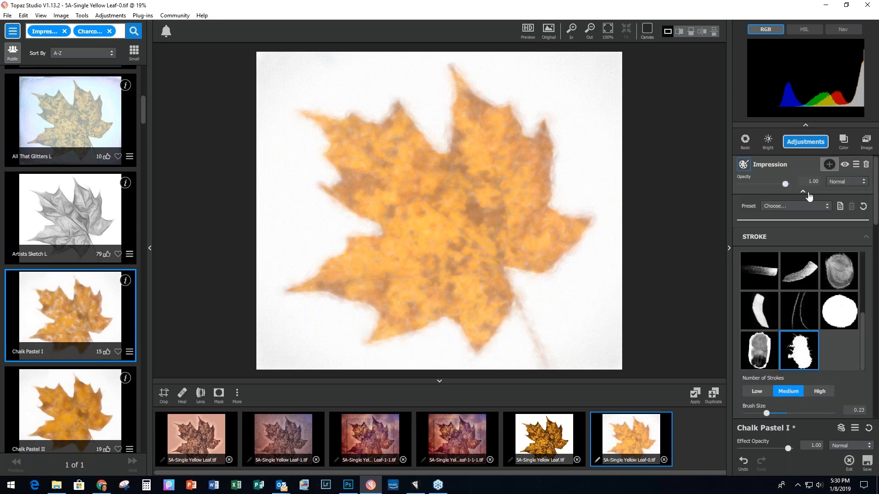
click(804, 192)
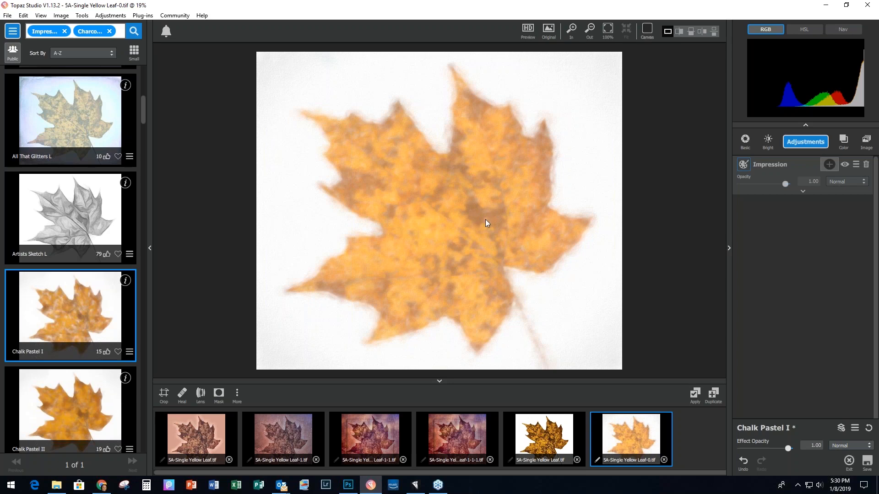
click(866, 142)
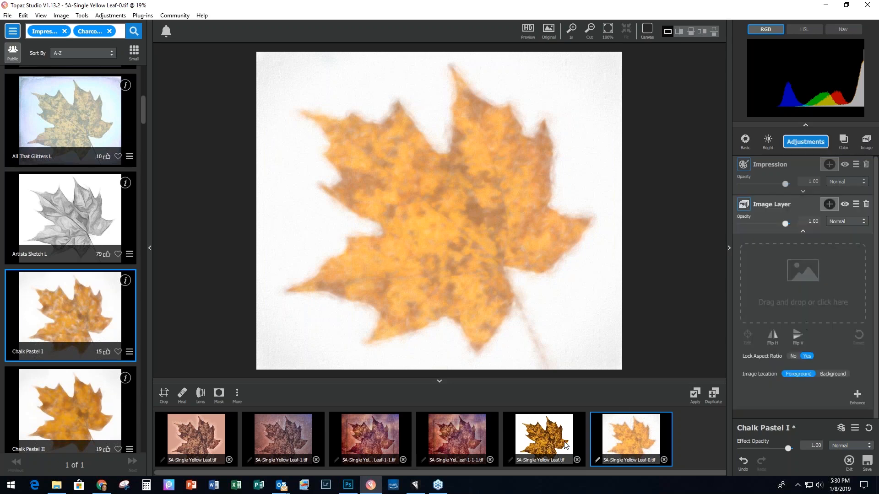
drag(538, 437, 801, 269)
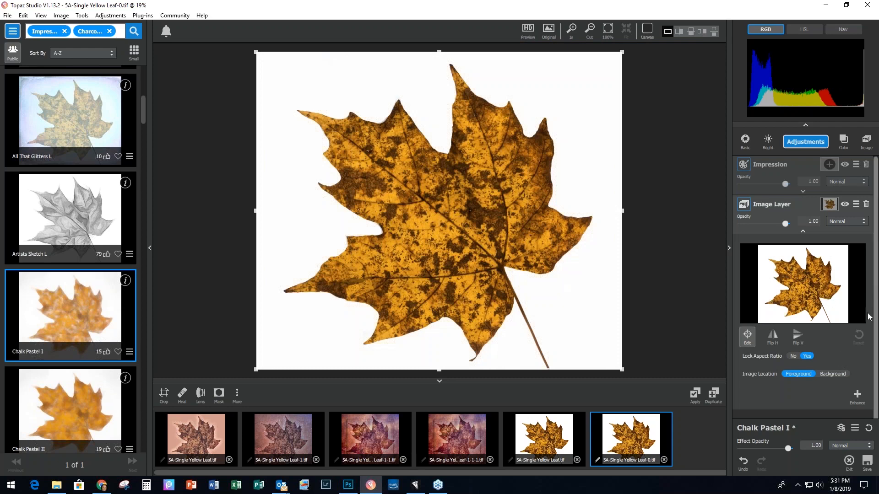
click(829, 206)
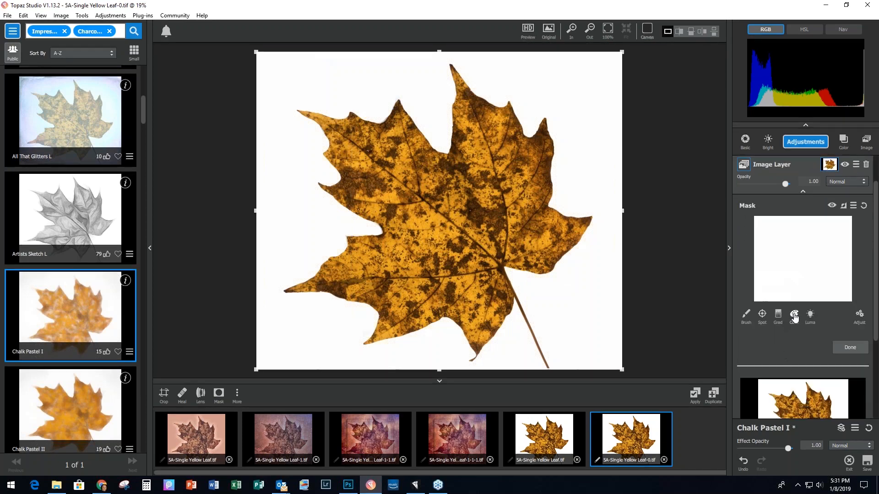
Step: Build a colour mask from the leaf and invert it so only the sharp leaf shows
click(794, 315)
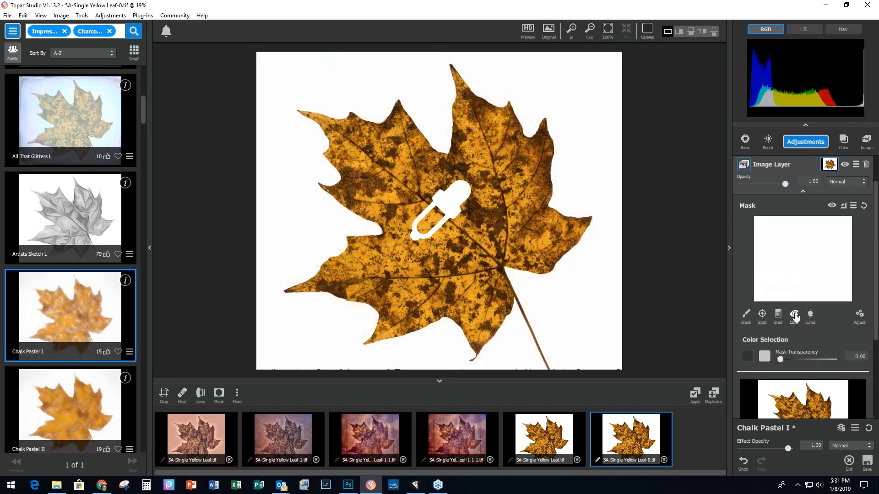
click(804, 256)
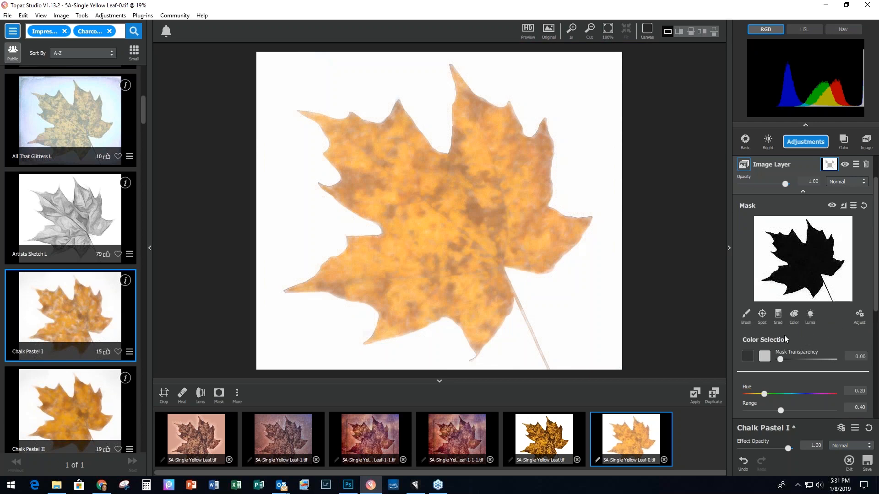
click(844, 207)
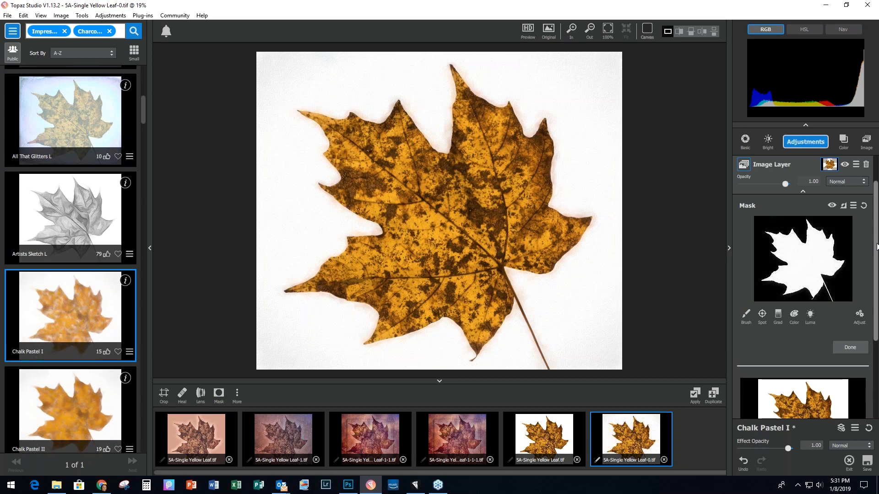
drag(876, 247, 876, 320)
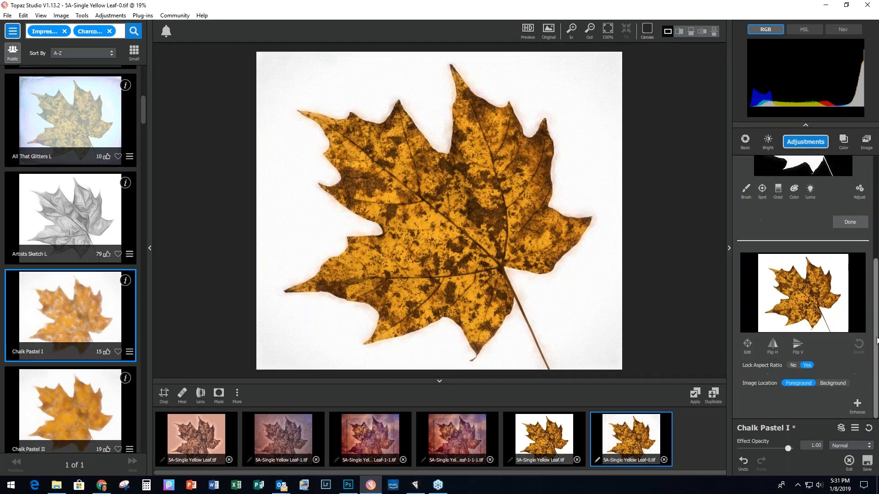
Step: Nudge the leaf image layer slightly right and up, then apply as 5A-Single Yellow Leaf-0-1.tif
click(747, 344)
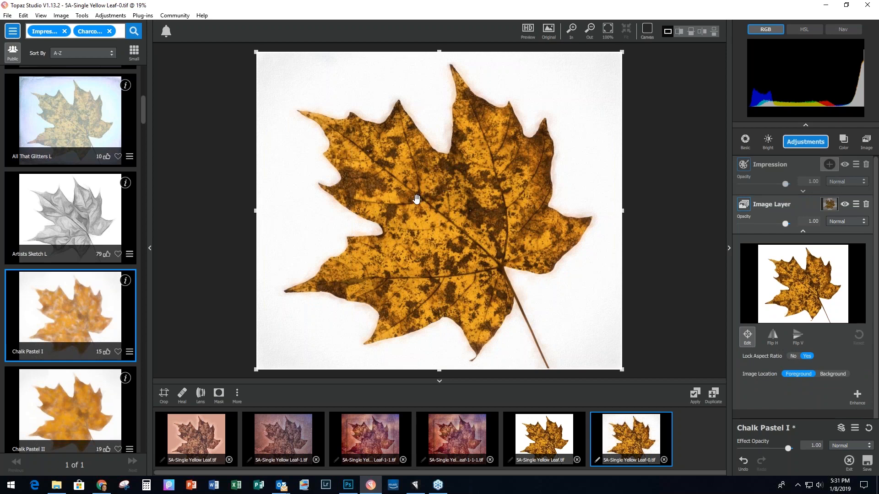
mouse_move(417, 197)
mouse_down()
mouse_move(429, 209)
mouse_move(419, 206)
mouse_up()
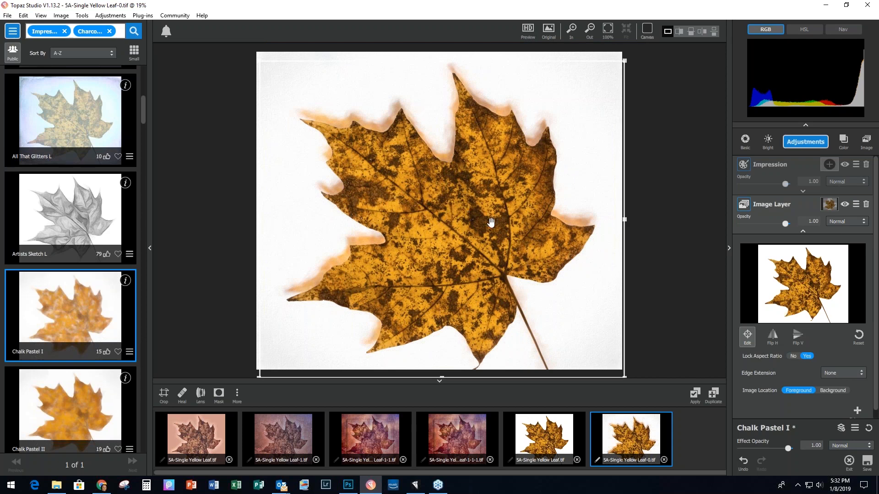
drag(435, 206, 447, 194)
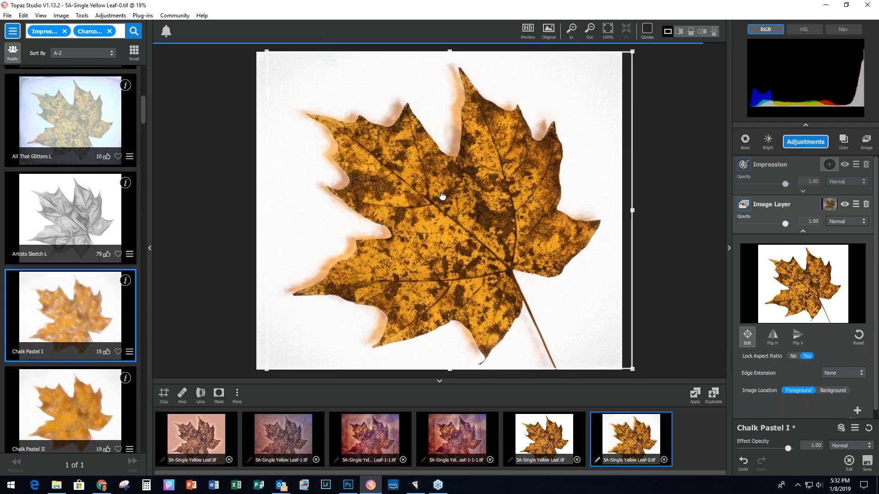
click(694, 394)
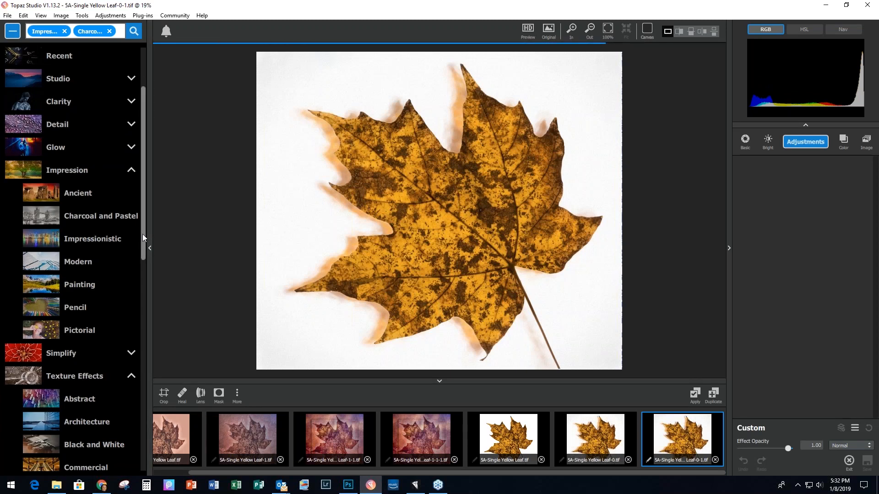
Step: Give the leaf the Vintage preset A Little Dingy
drag(143, 237, 133, 455)
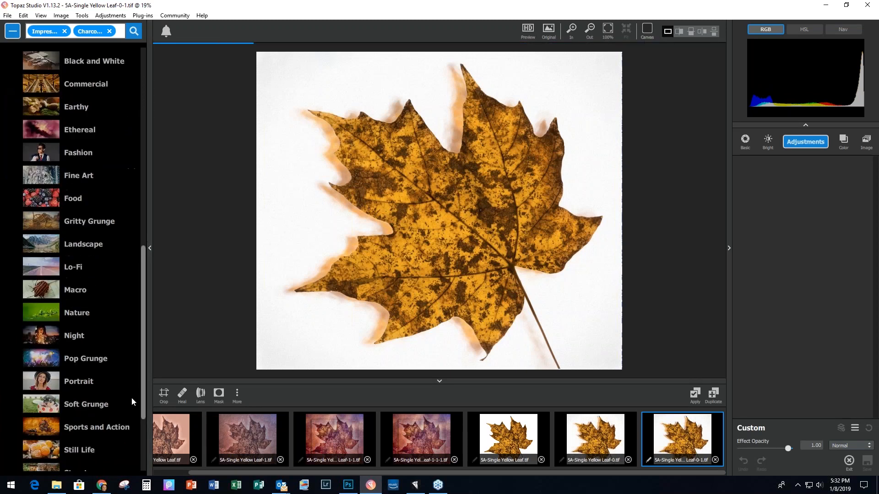
scroll(118, 447, down, 3)
click(81, 418)
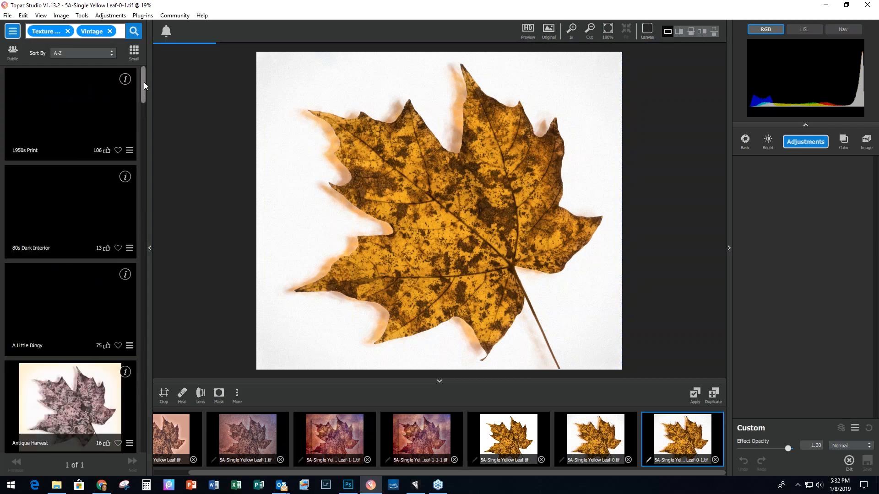
scroll(144, 92, down, 4)
click(83, 130)
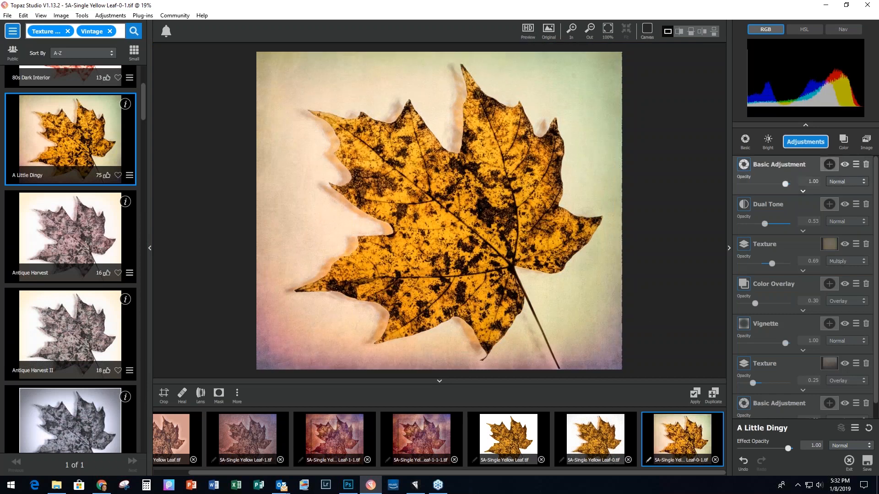
Step: Add a Texture adjustment with a soft vignette frame from the Borders group
click(817, 143)
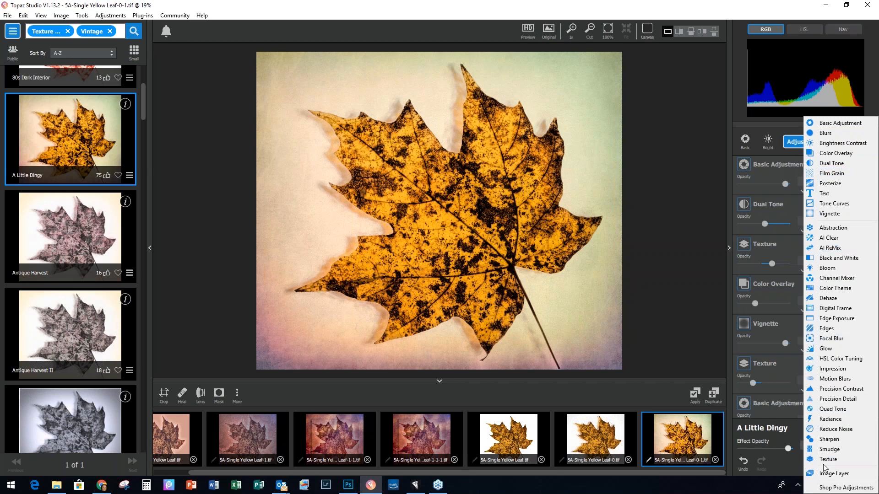
click(829, 460)
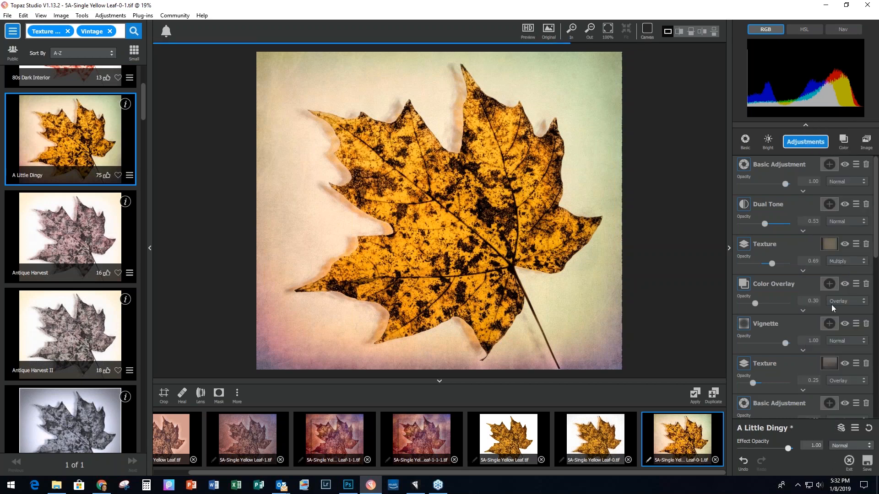
click(781, 234)
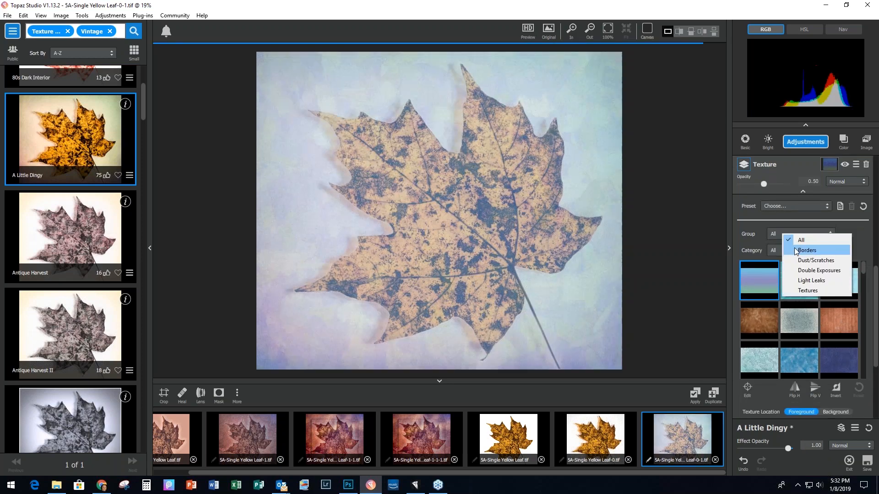
click(794, 249)
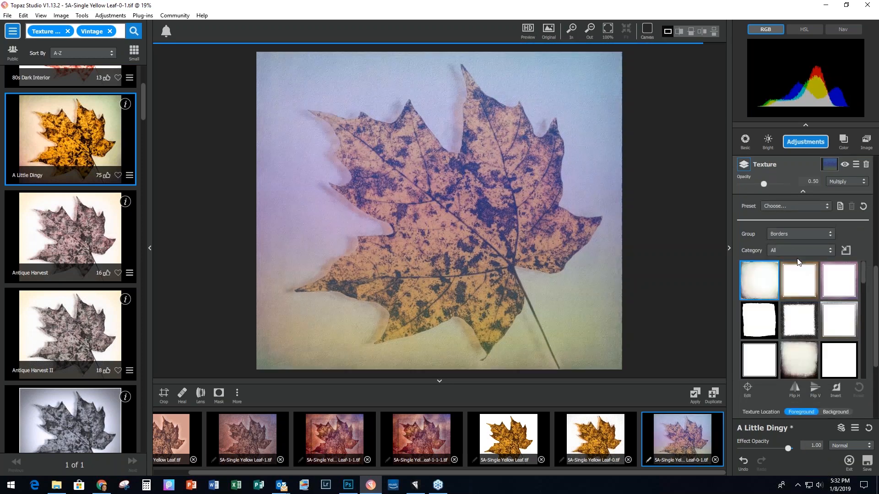
scroll(796, 298, down, 1)
scroll(796, 315, down, 6)
click(798, 329)
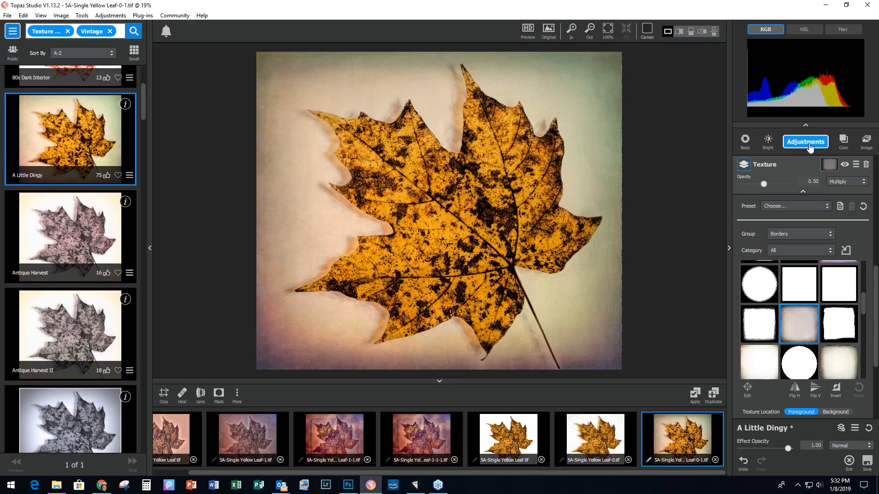
Step: Add a second Borders texture using the pale blue-grey vignette and apply the look
click(809, 146)
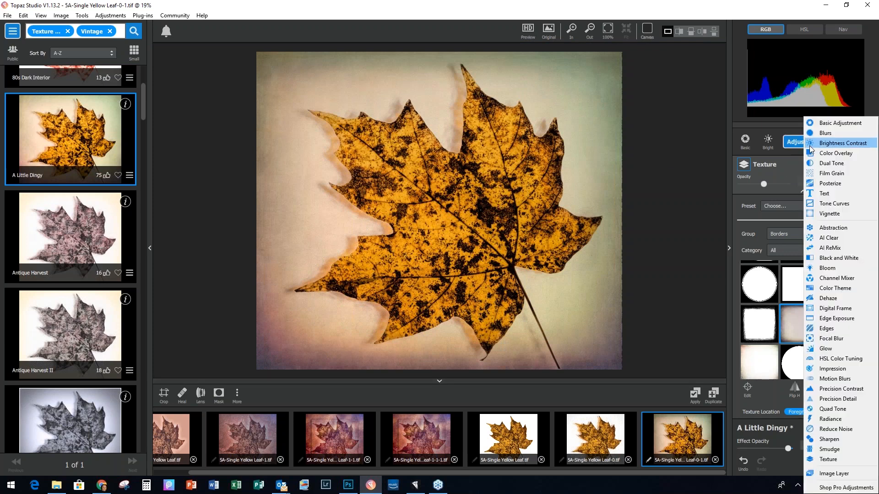
click(825, 459)
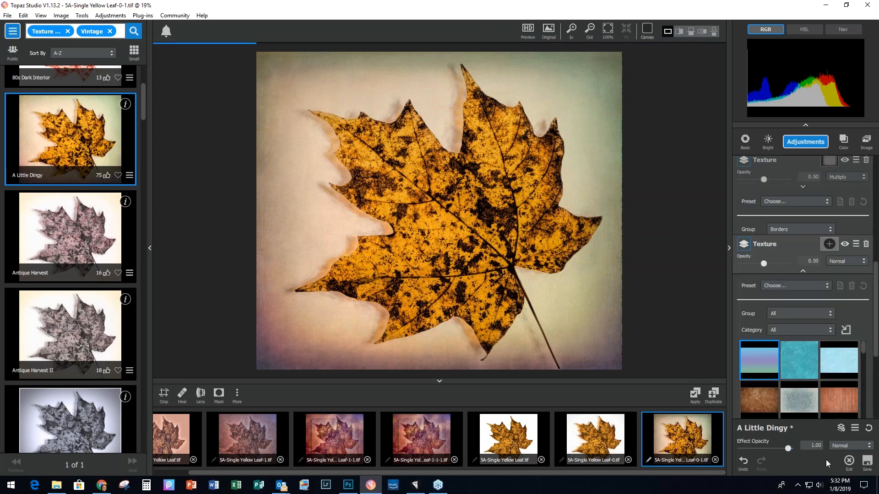
click(801, 234)
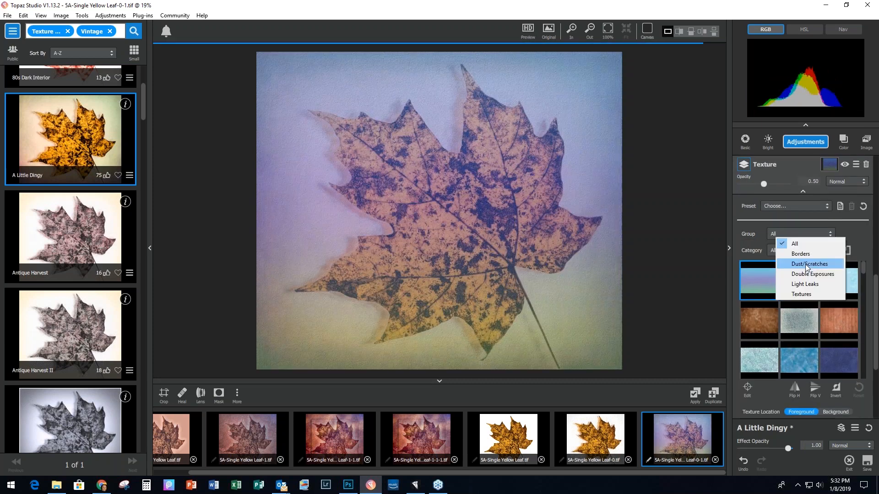
click(801, 254)
drag(864, 269, 858, 333)
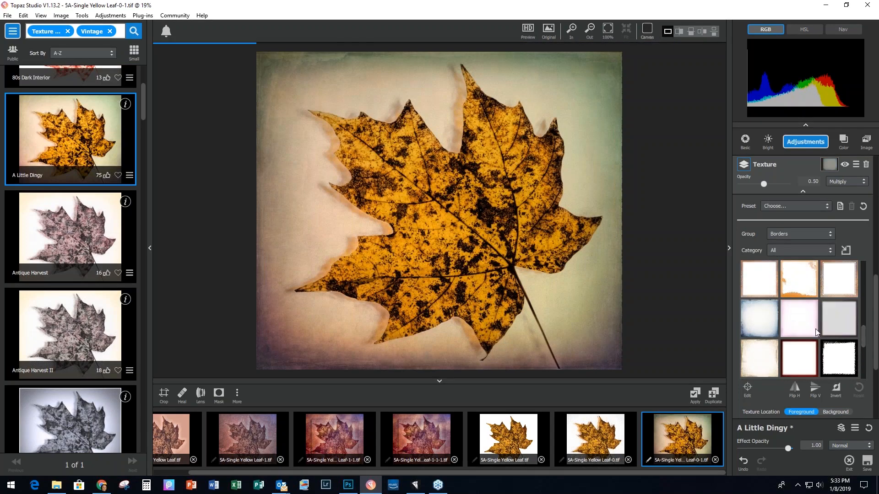
click(796, 282)
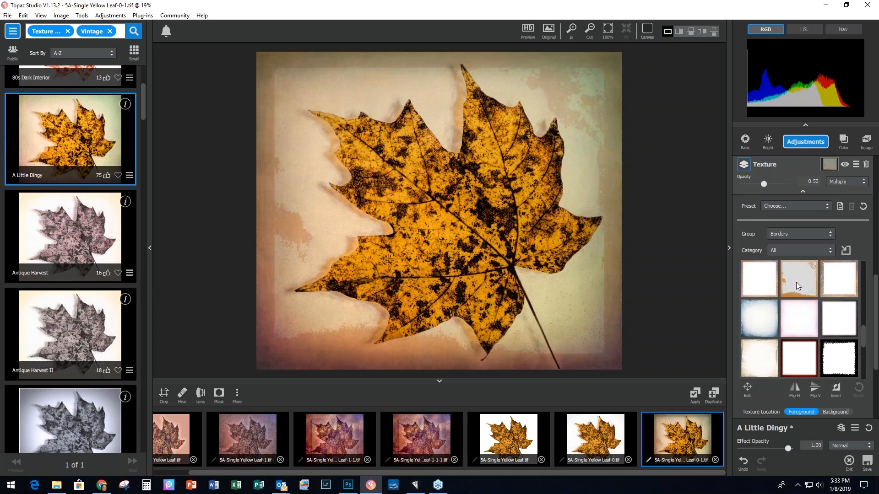
click(754, 320)
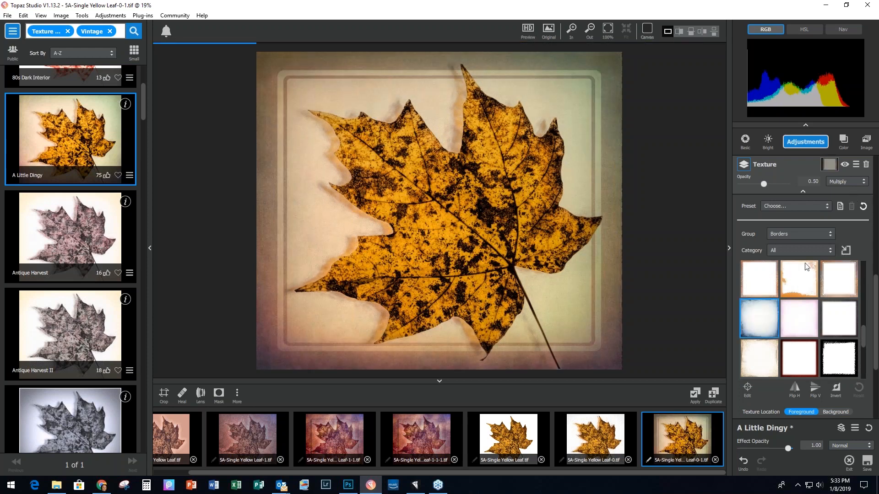
click(693, 399)
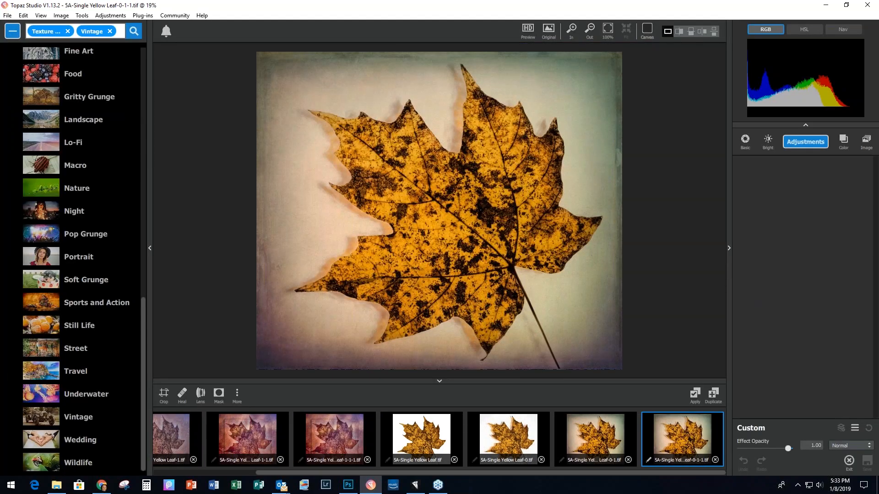
click(349, 490)
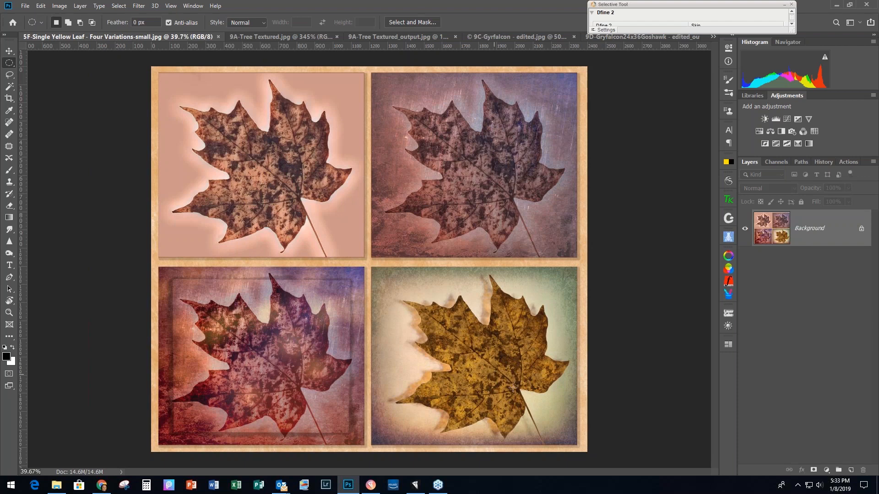
Step: Close Photoshop's Selective Tool panel and minimize Photoshop
click(838, 7)
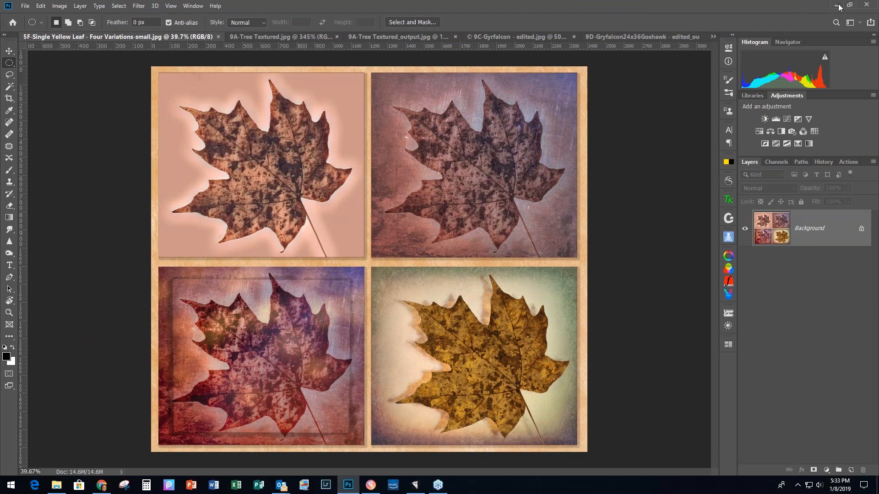
click(839, 6)
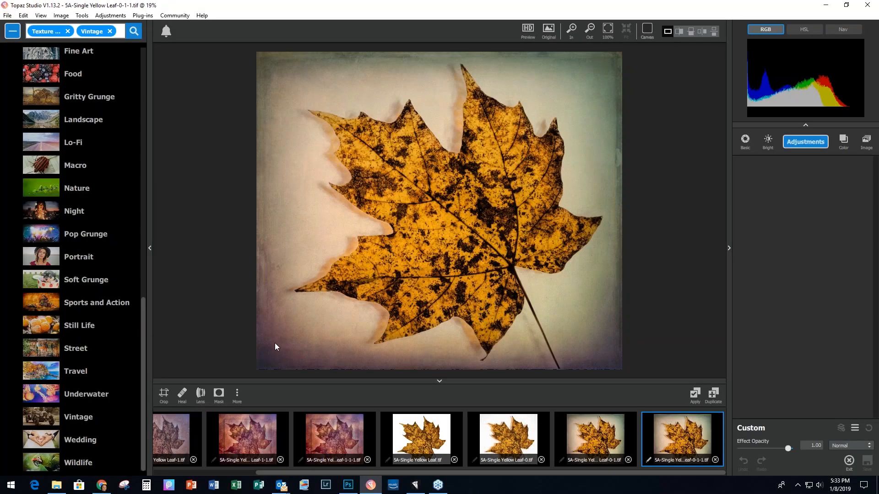
Step: Close all leaf images without saving and load 6A-IMG_4943_4_5_Optimizer.tif
click(3, 17)
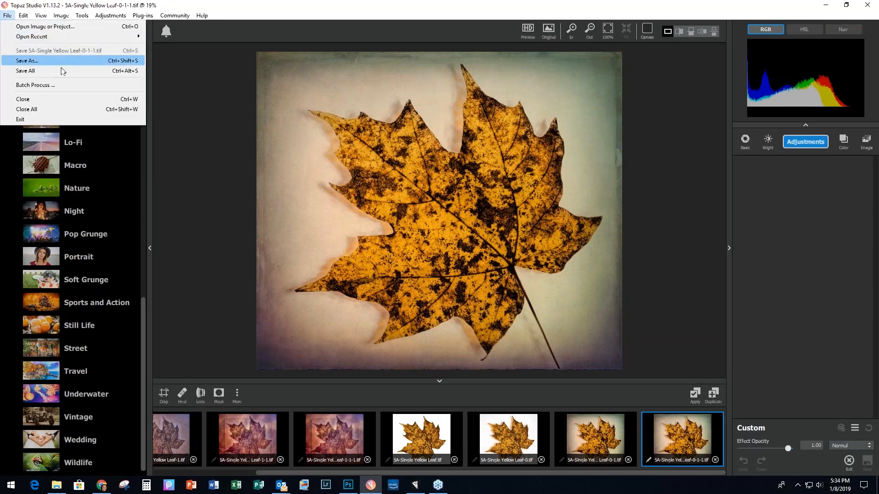
click(45, 108)
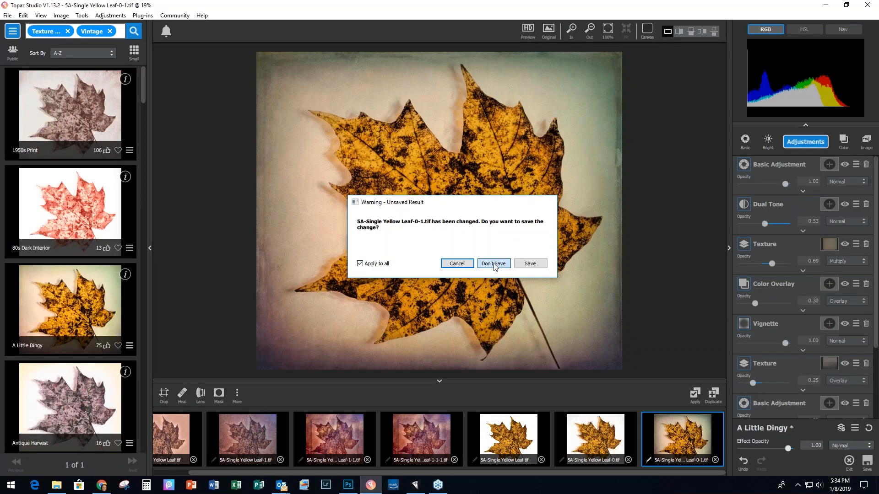
click(494, 264)
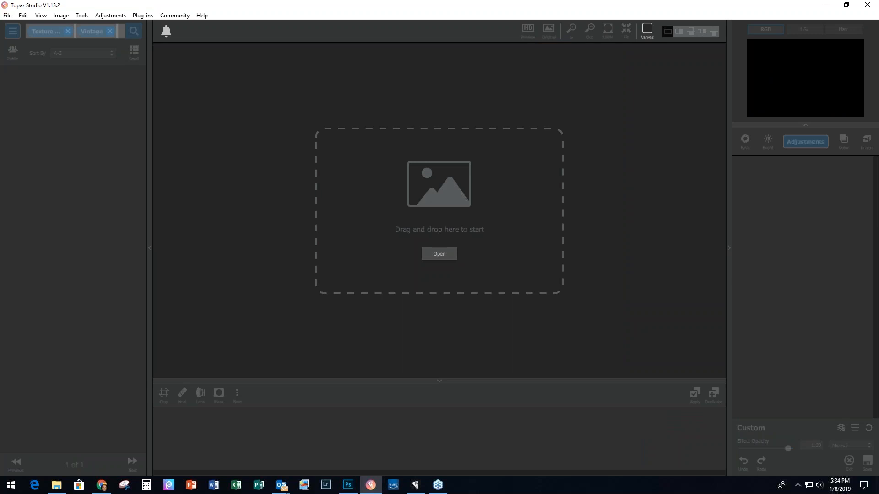
drag(800, 215, 426, 229)
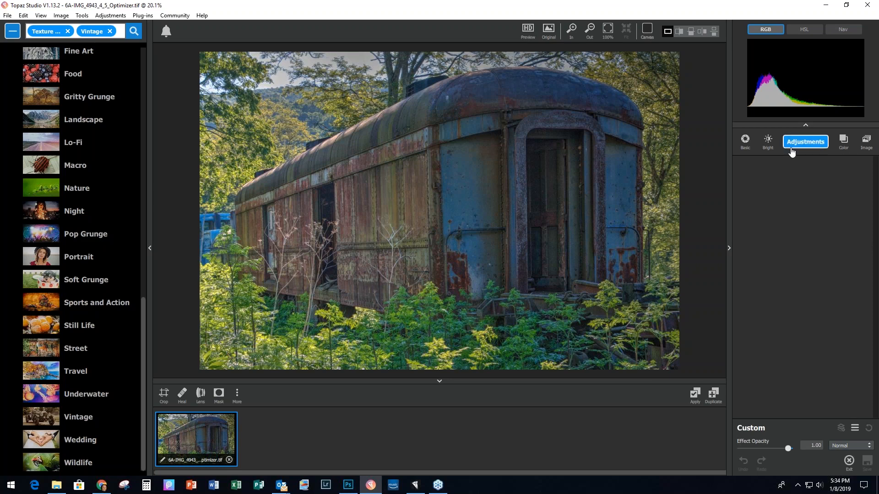
Step: Apply AI Clear with Remove Noise and Enhance Sharpness both at High
click(805, 142)
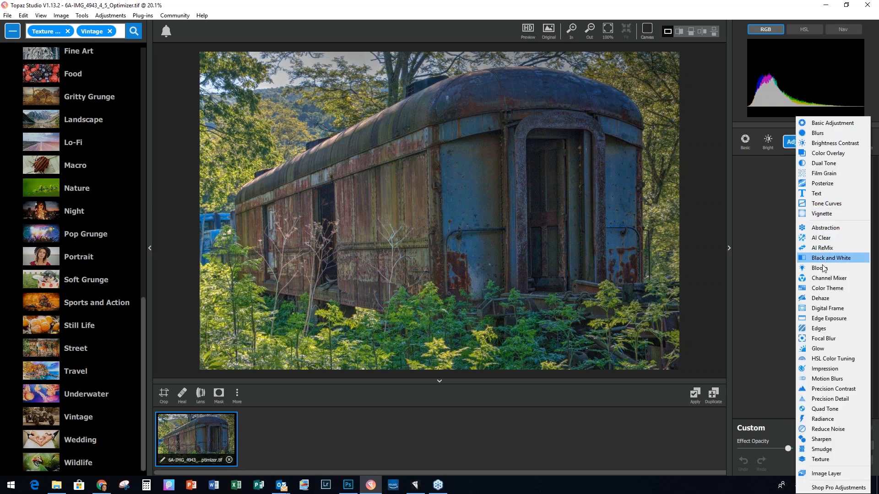
click(824, 238)
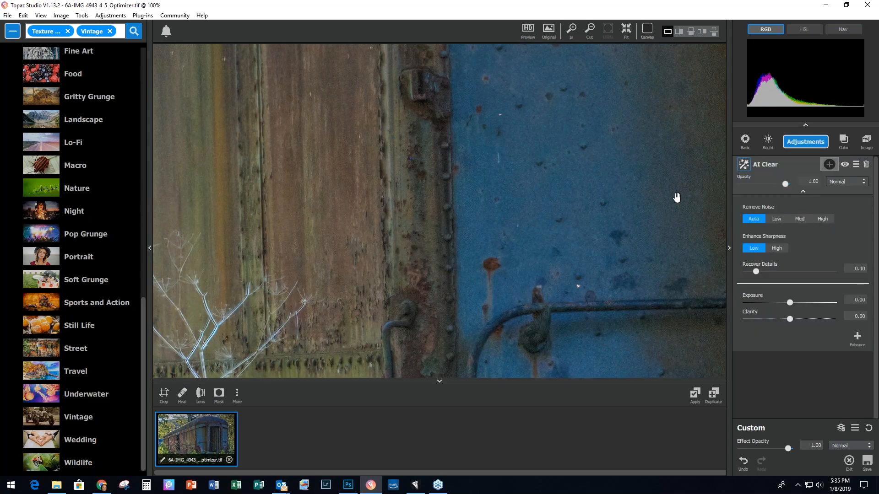
click(822, 217)
click(775, 248)
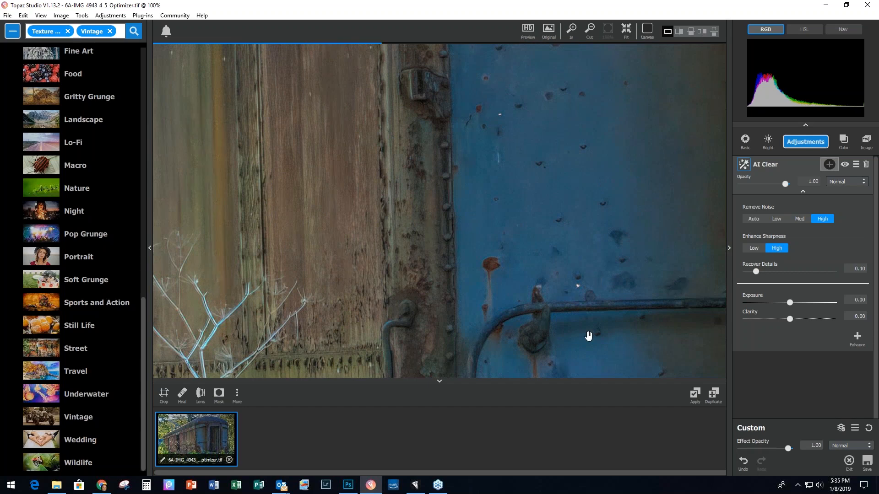
click(694, 394)
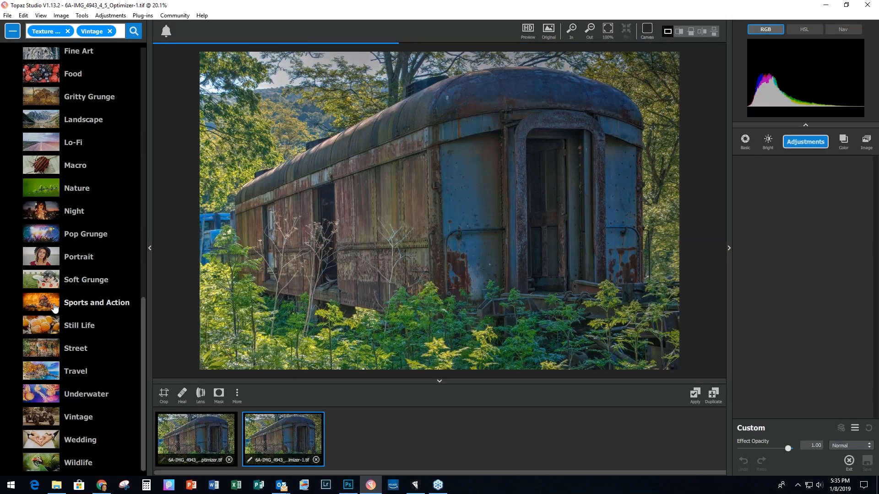
Step: Give the train photo the Gritty Grunge preset Tarnished Air
click(86, 99)
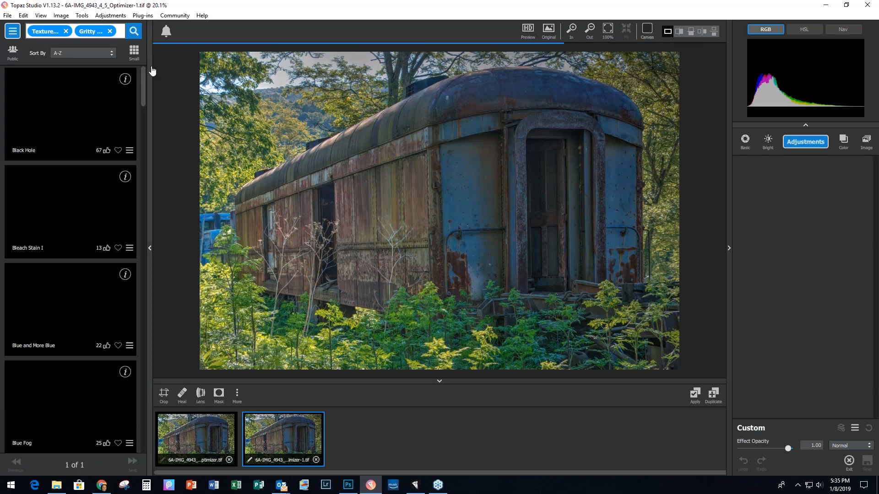
drag(144, 84, 163, 395)
scroll(62, 250, down, 1)
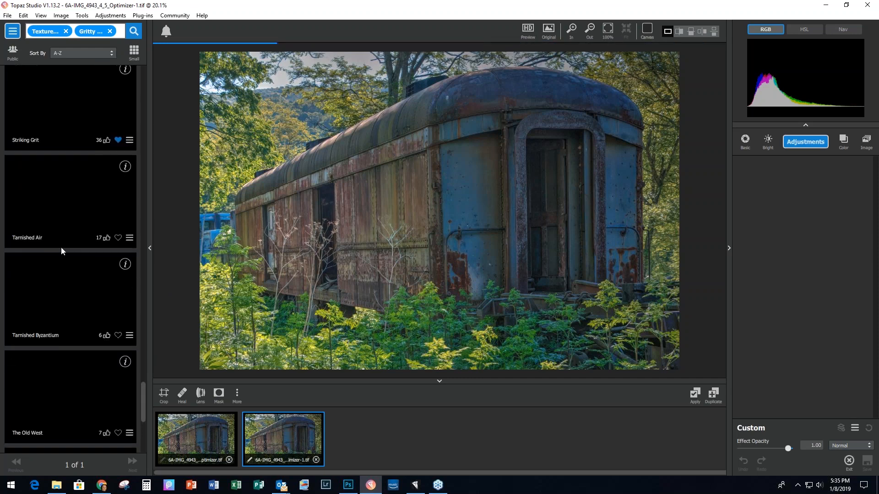
click(50, 197)
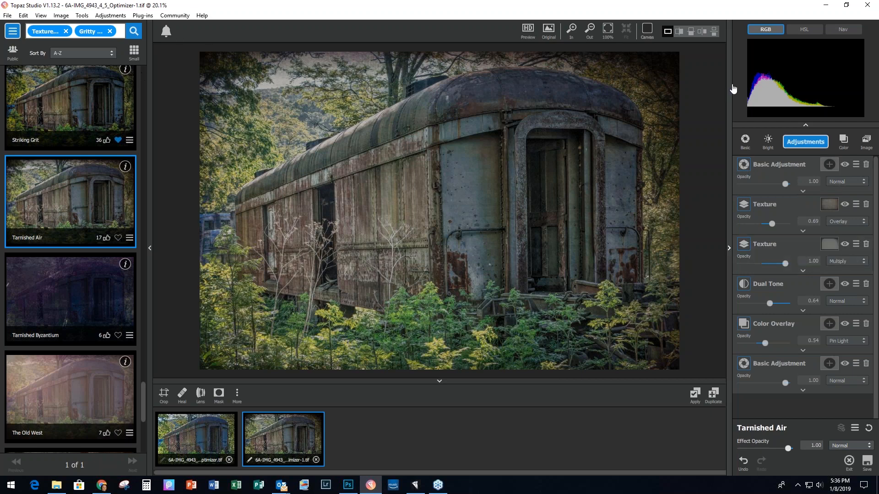
Step: Lower the second texture's opacity to 0.88 and flip it horizontally
drag(785, 268, 778, 264)
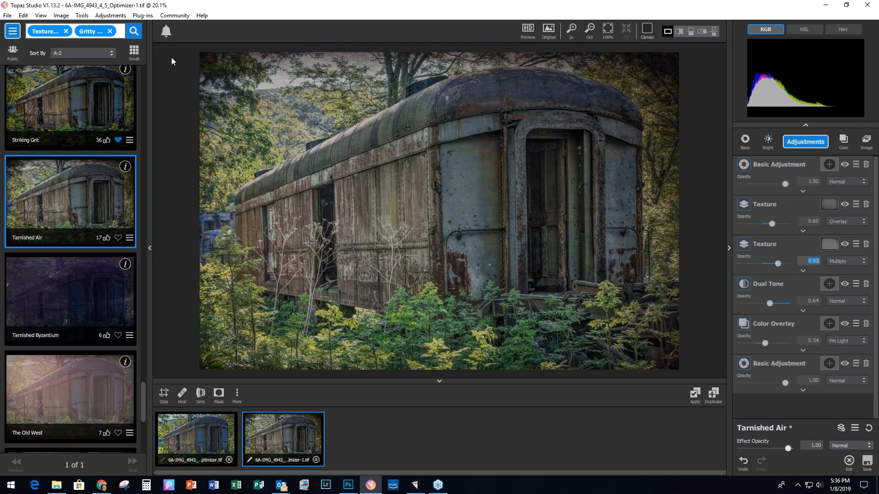
click(803, 272)
scroll(804, 273, down, 3)
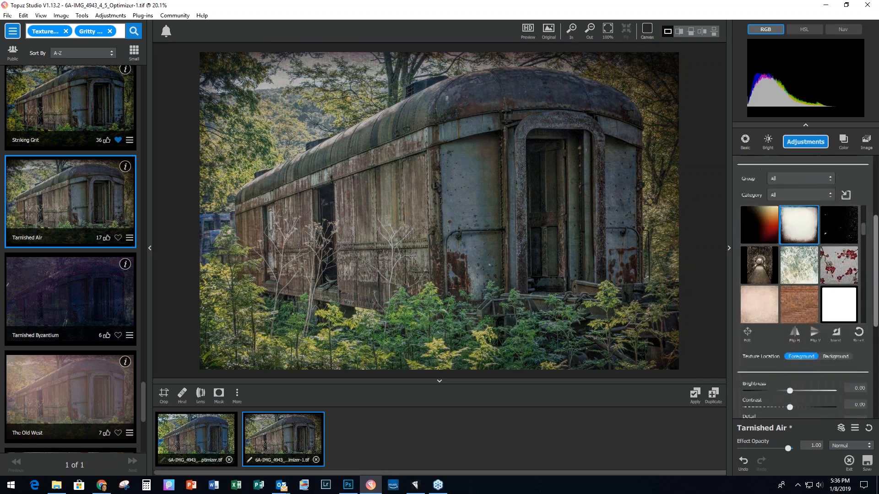
scroll(812, 266, down, 4)
click(795, 242)
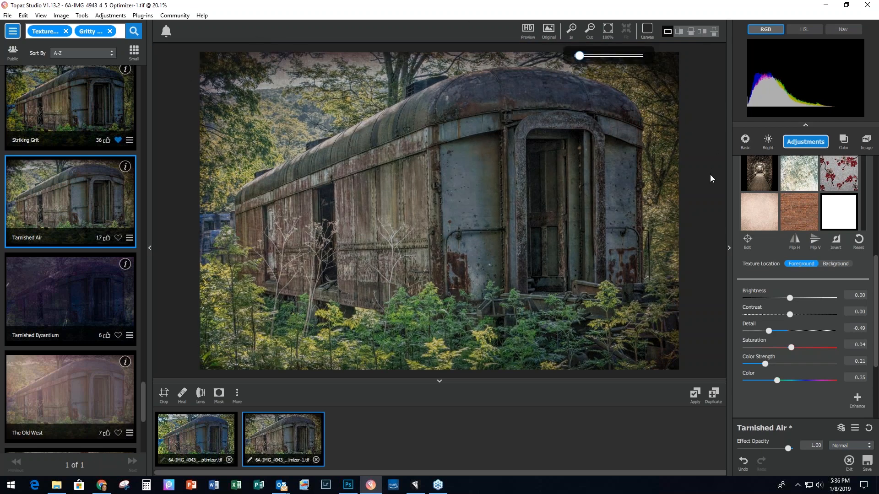
click(795, 191)
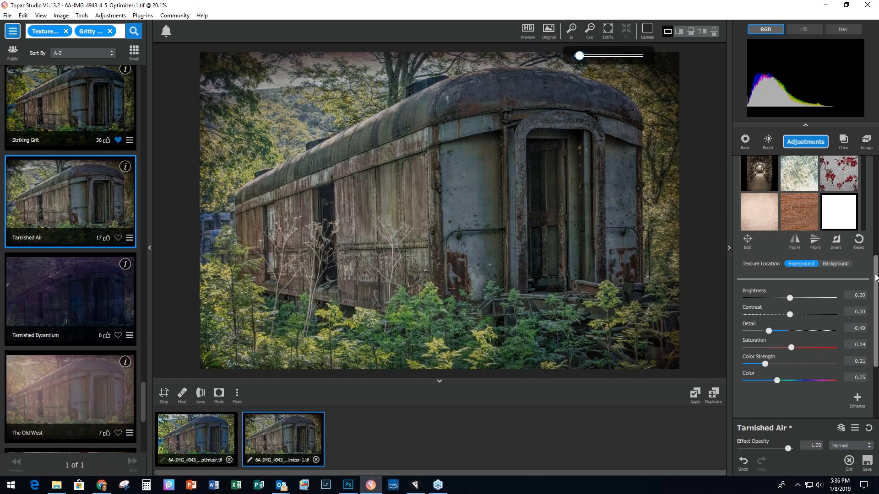
scroll(804, 242, up, 4)
click(803, 241)
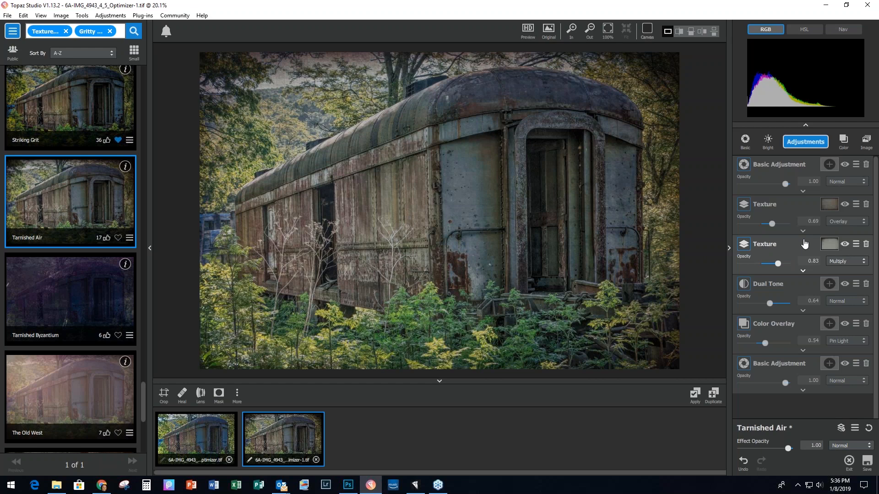
Step: Add a Texture layer that applies a brown texture from Textures > Meredith Images
click(800, 142)
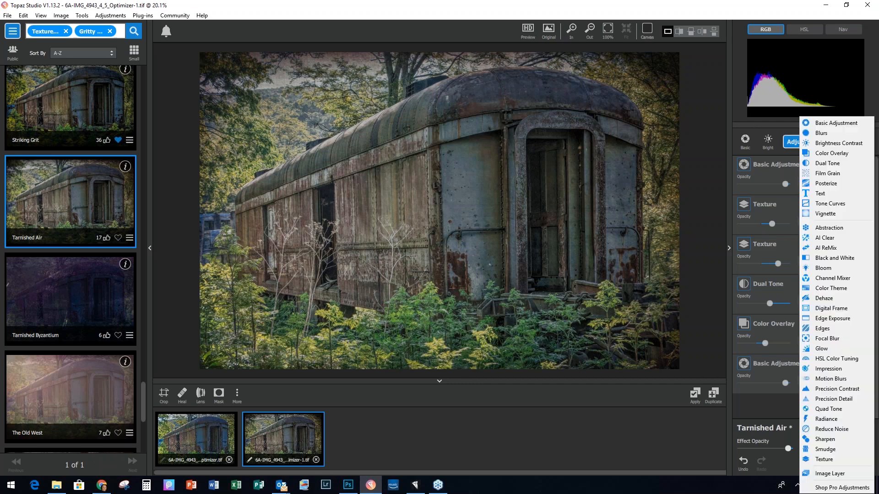
click(826, 460)
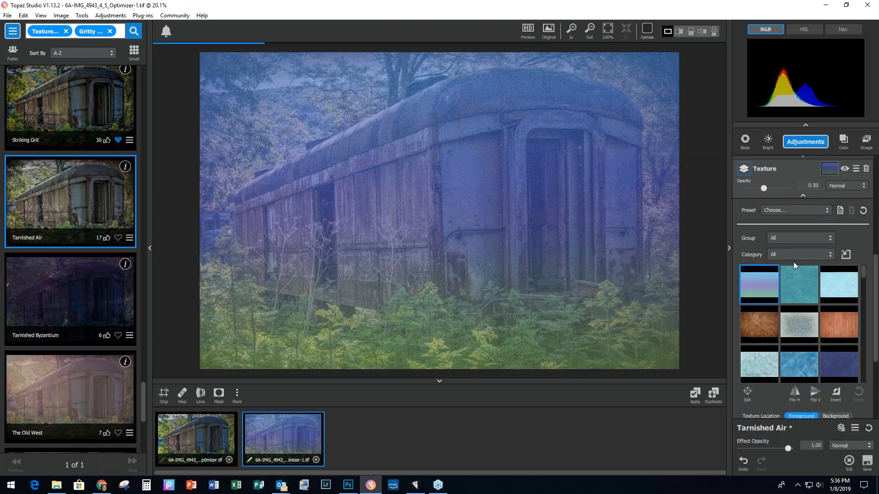
click(786, 235)
click(806, 292)
click(781, 250)
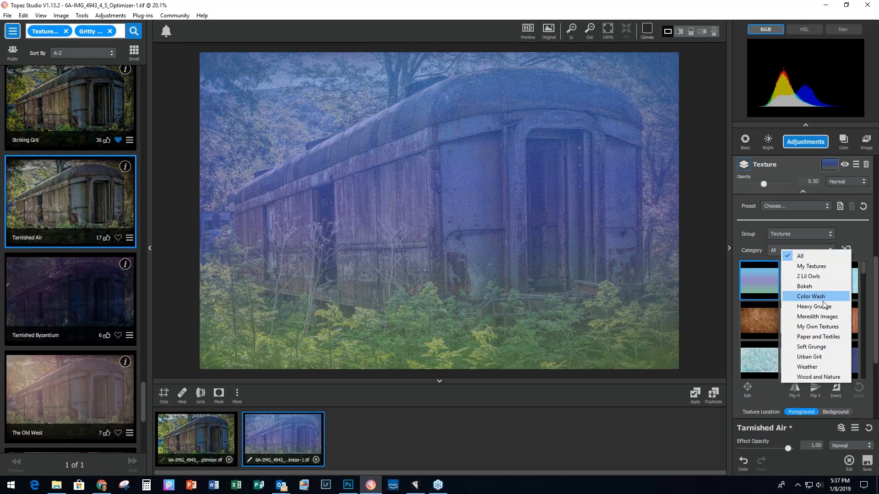
click(813, 317)
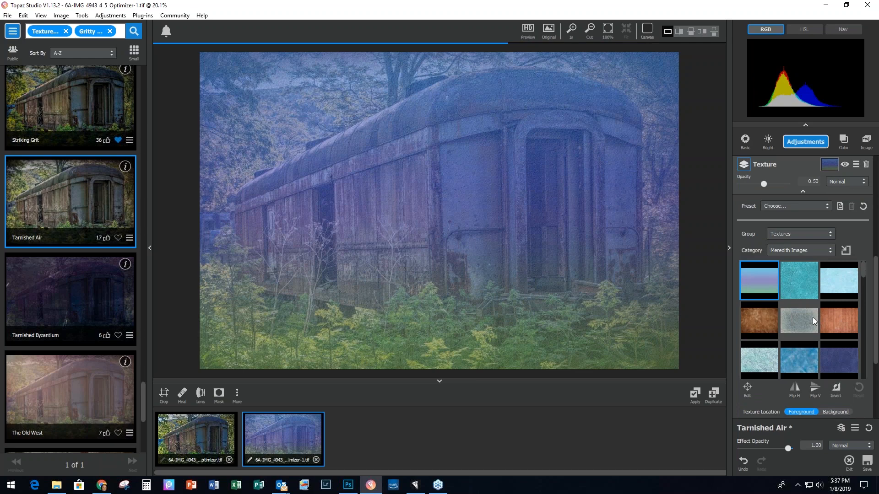
click(831, 317)
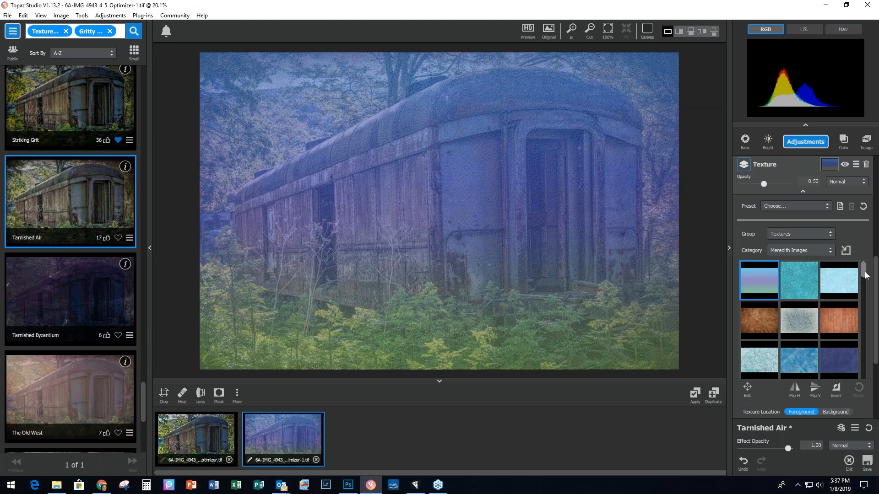
click(762, 326)
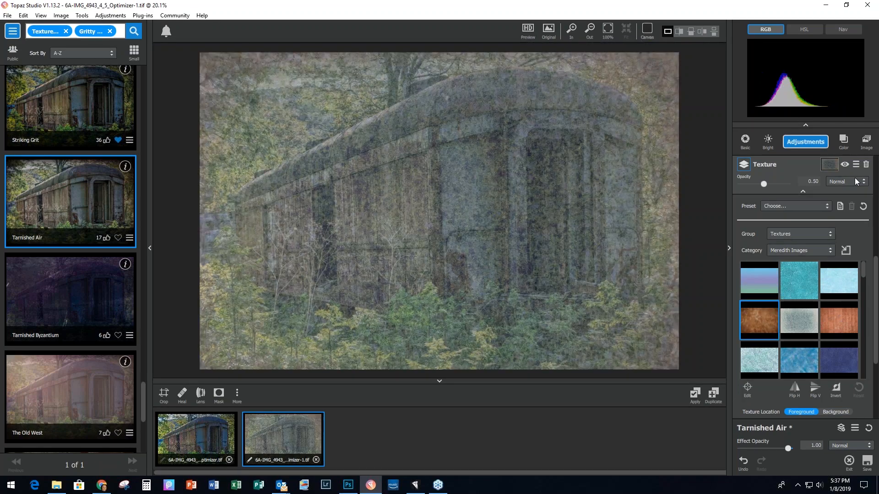
Step: Blend the brown texture in Hard Light and lower its opacity to 0.29
click(856, 181)
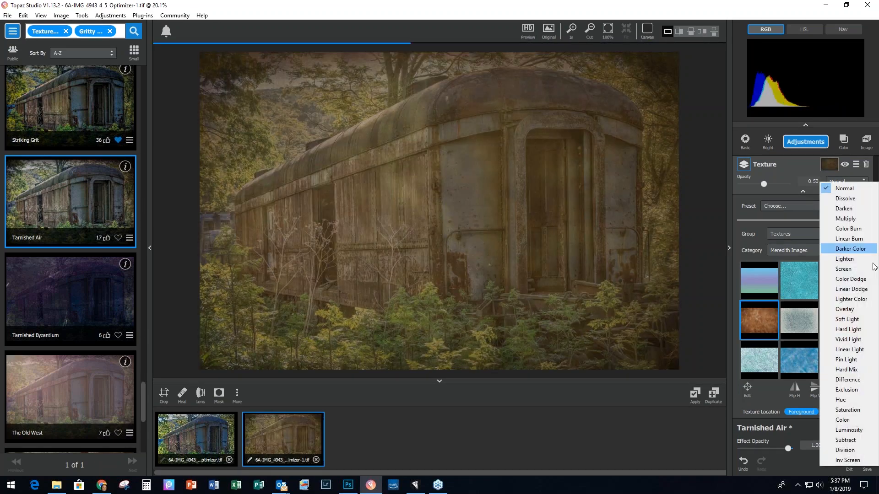
click(862, 329)
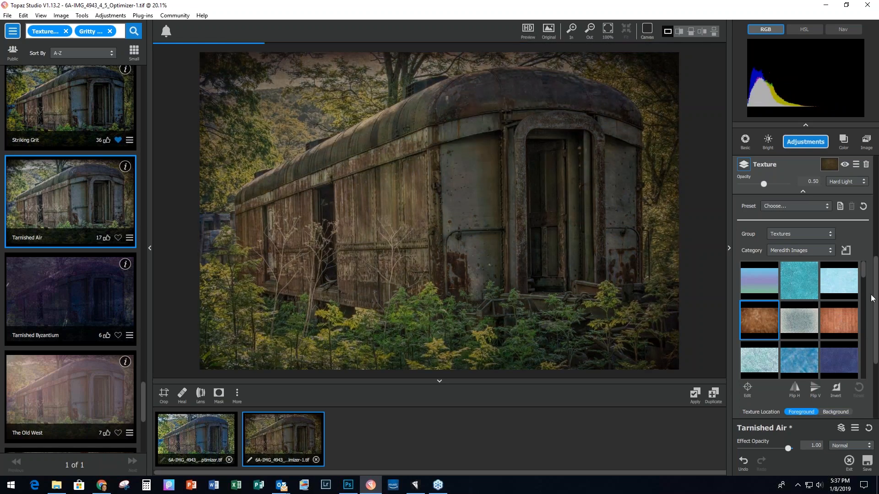
drag(762, 183, 754, 183)
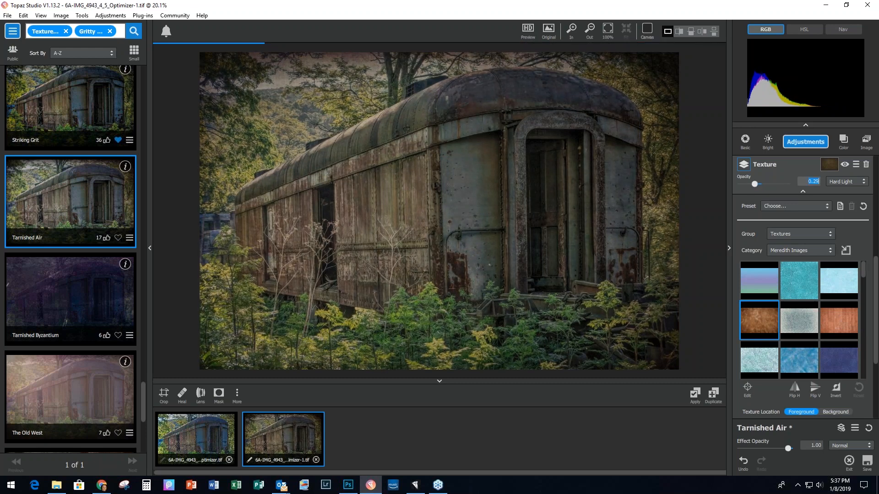
click(805, 141)
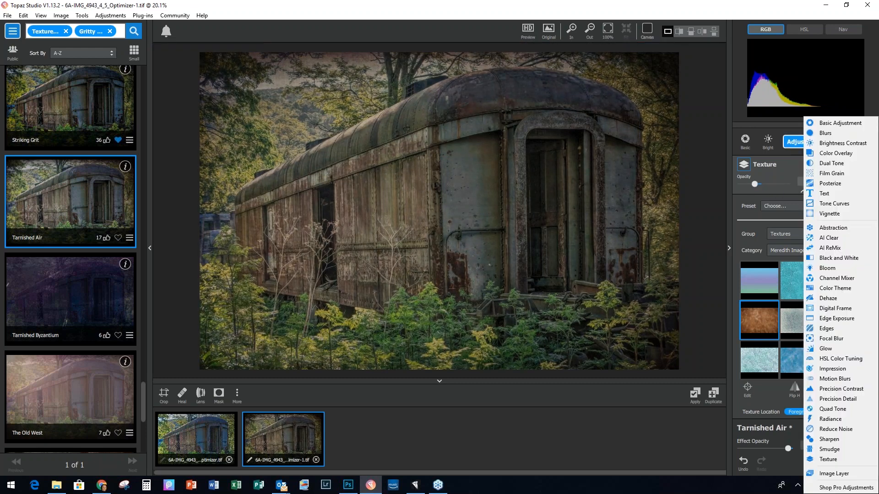
Step: Add a second Texture layer with a blue-tan Meredith Images texture blended in Overlay
click(829, 459)
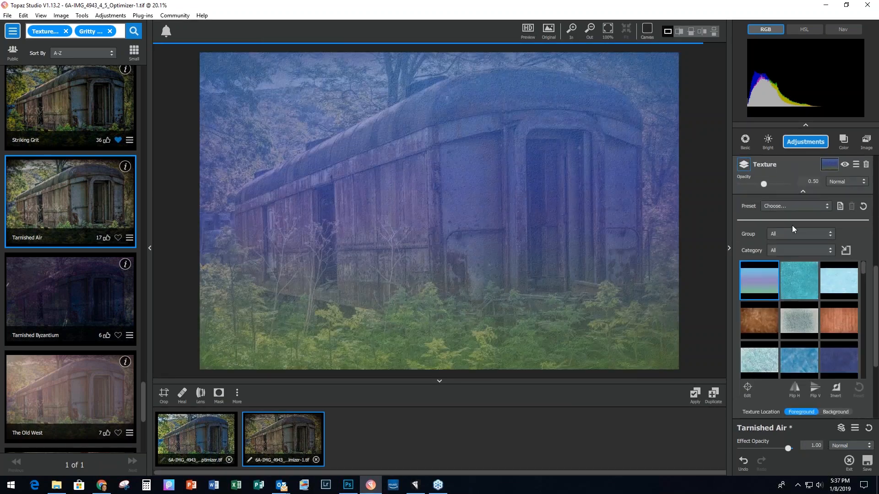
click(789, 250)
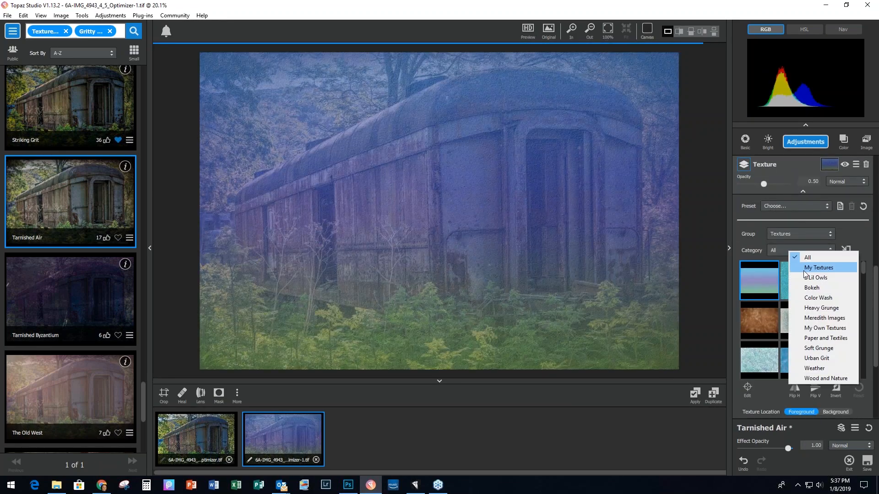
click(807, 318)
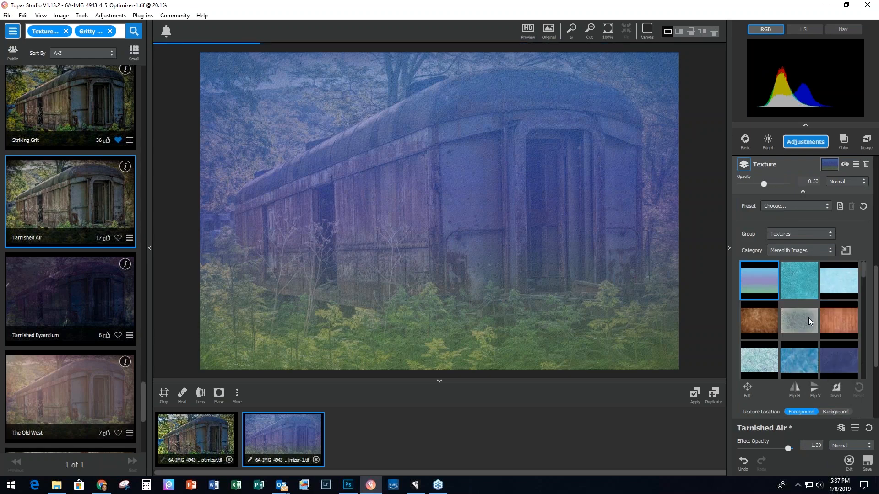
scroll(808, 318, down, 5)
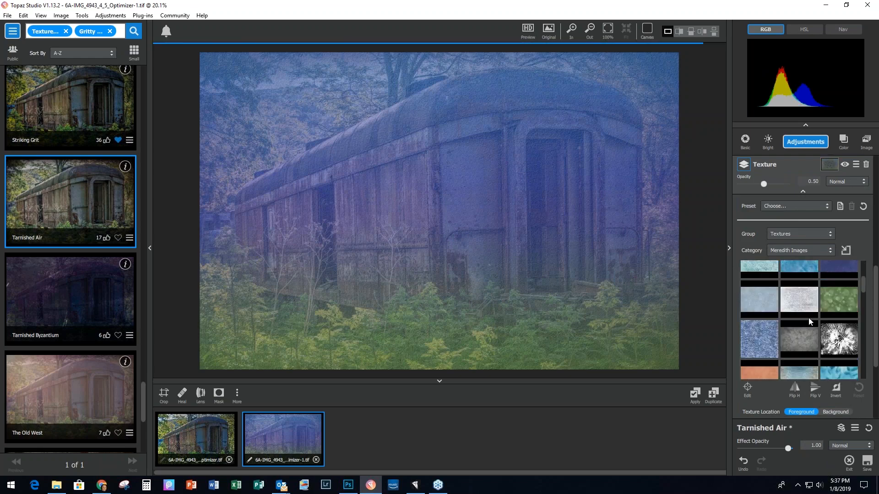
click(806, 344)
click(807, 344)
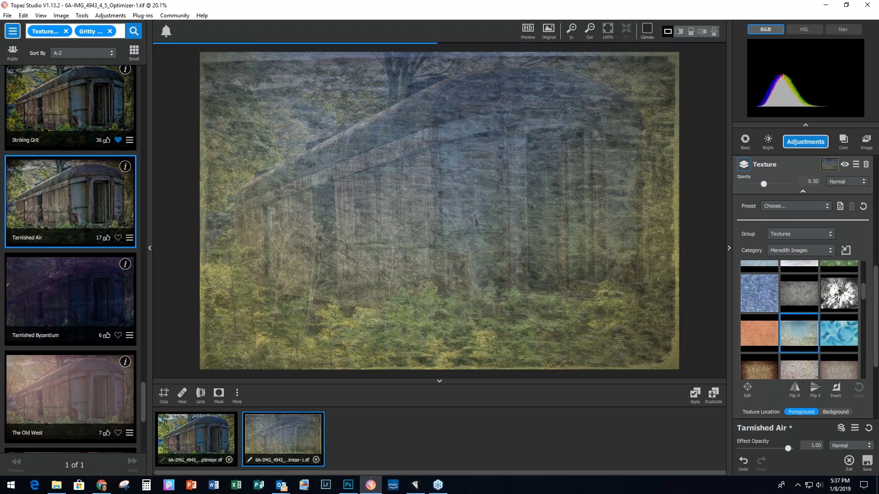
click(849, 180)
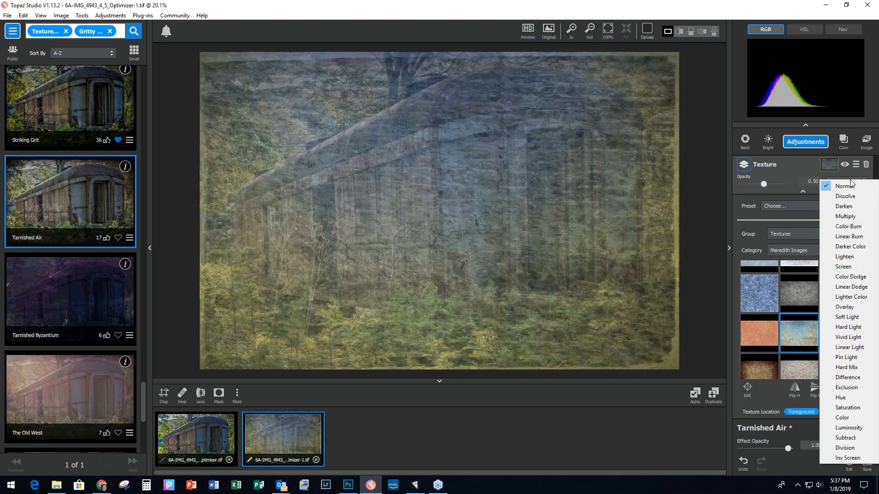
click(855, 307)
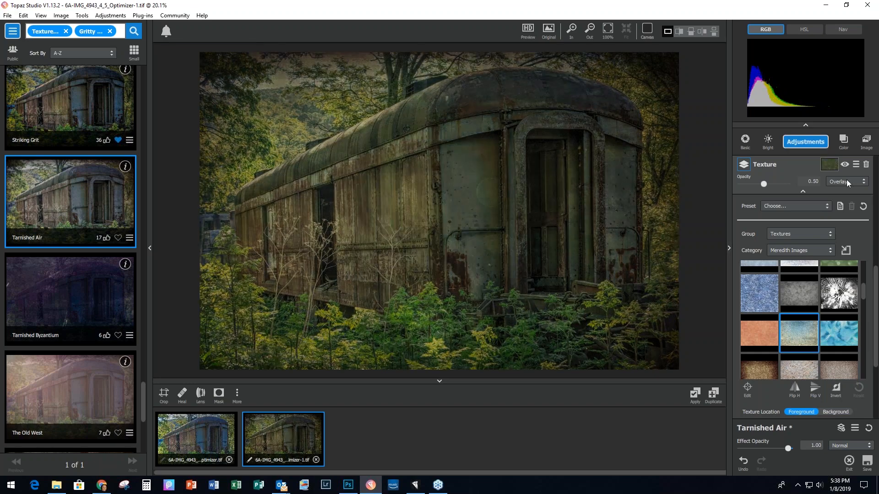
Step: Toggle the Overlay texture layer off and on to compare, then add a third Texture layer
click(845, 164)
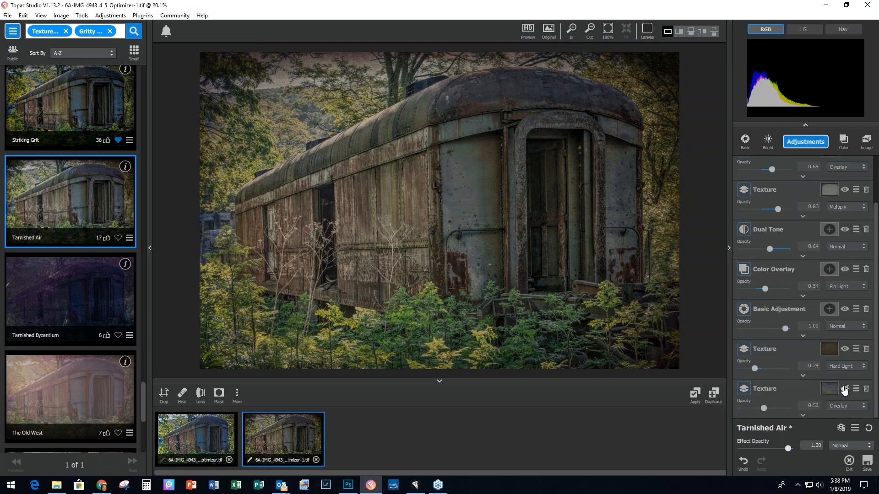
click(844, 390)
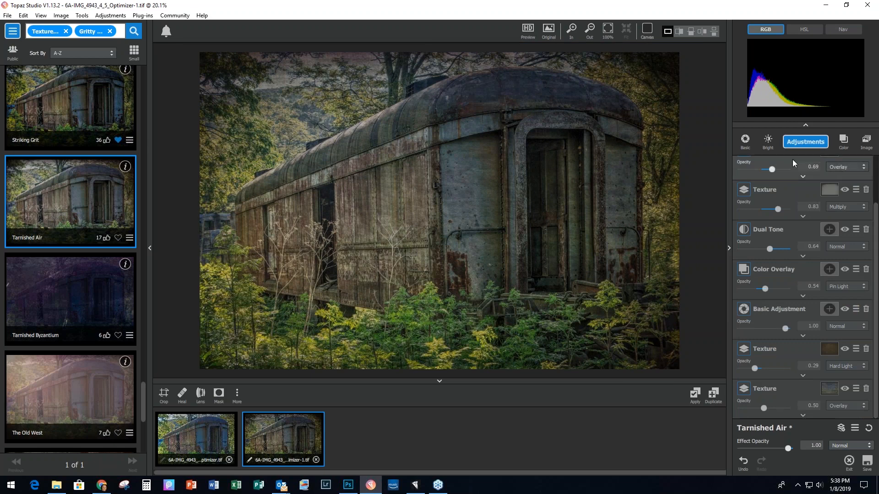
click(803, 144)
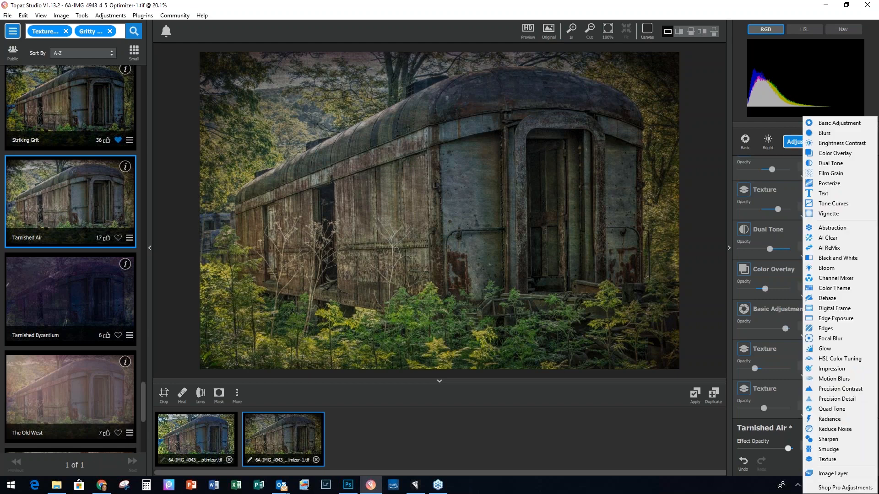
click(814, 459)
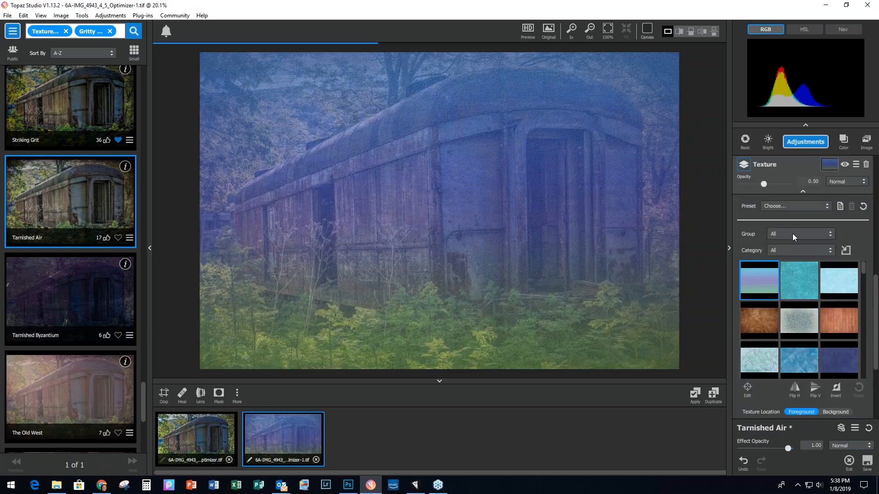
Step: Apply an orange Light Leaks texture, flipped horizontally, at about 0.26 opacity
click(792, 233)
click(822, 281)
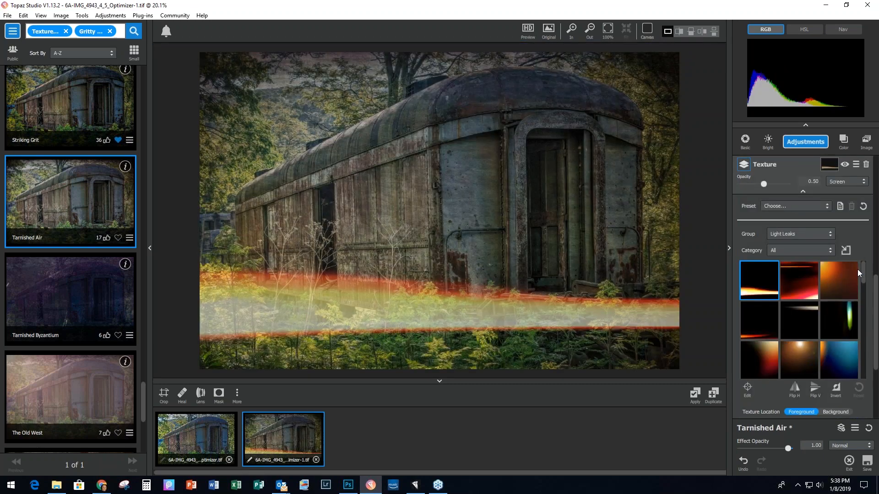
drag(863, 272, 870, 330)
click(836, 306)
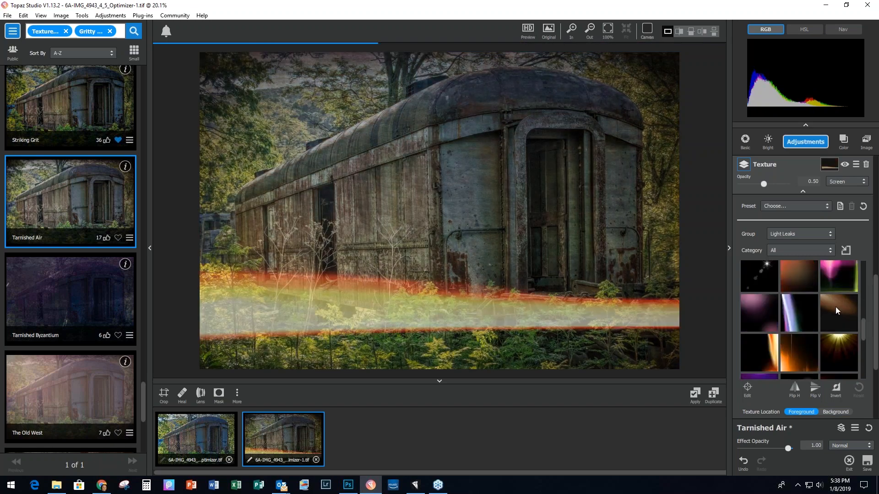
click(795, 389)
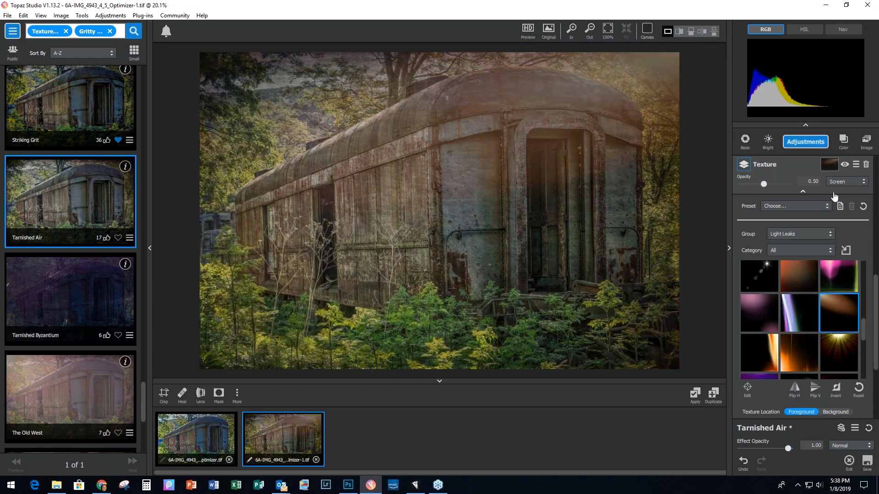
drag(765, 183, 749, 183)
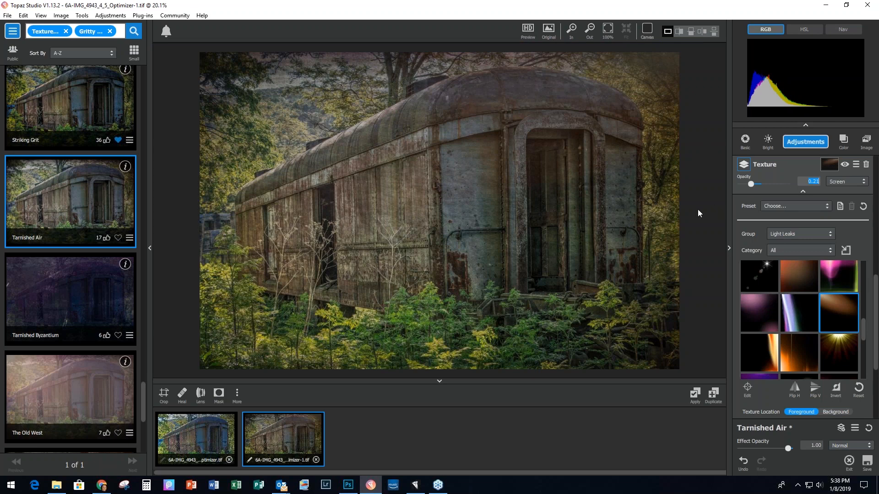
Step: Compare the train edits, close all images without saving, and open 7A-Old Barn.jpg
click(205, 435)
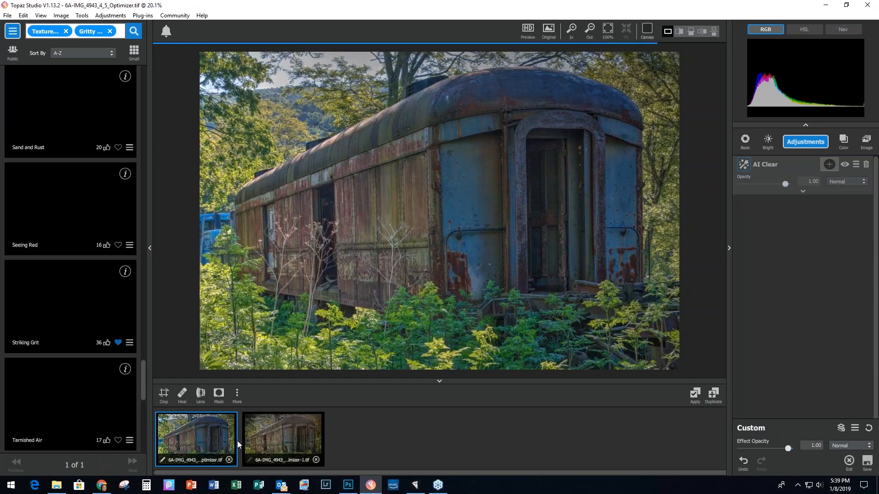
click(292, 442)
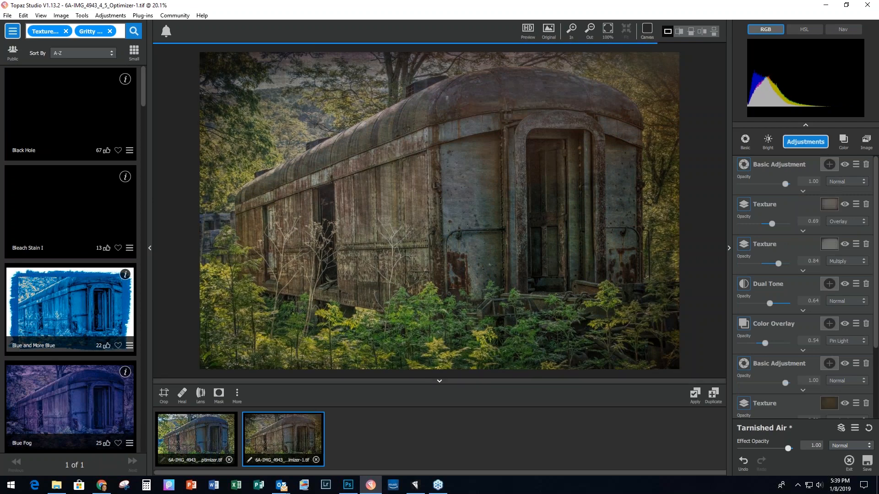
click(8, 16)
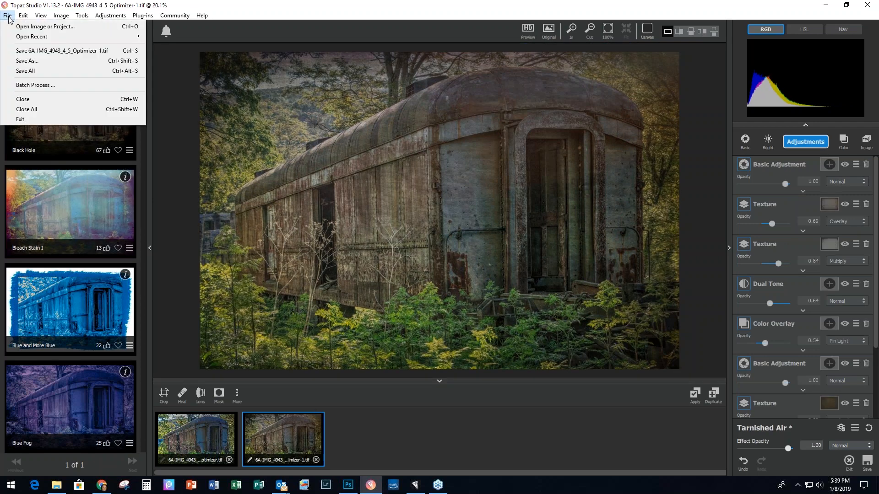
click(31, 110)
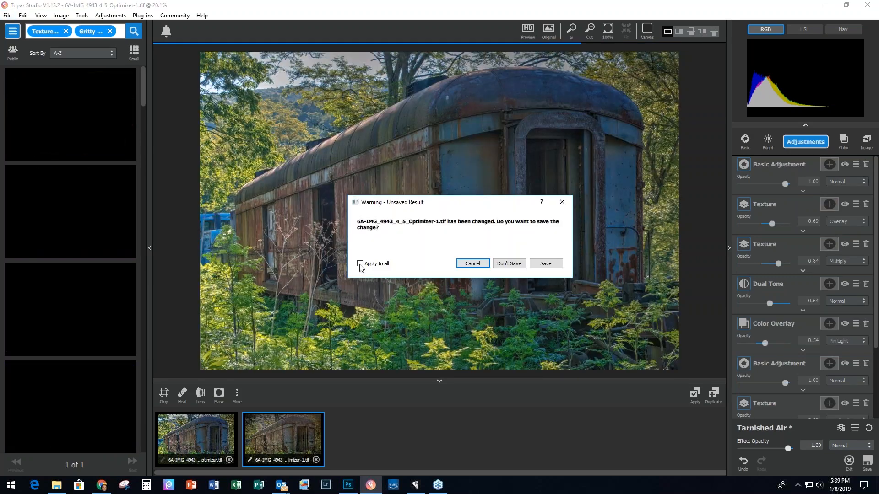
click(359, 264)
click(509, 263)
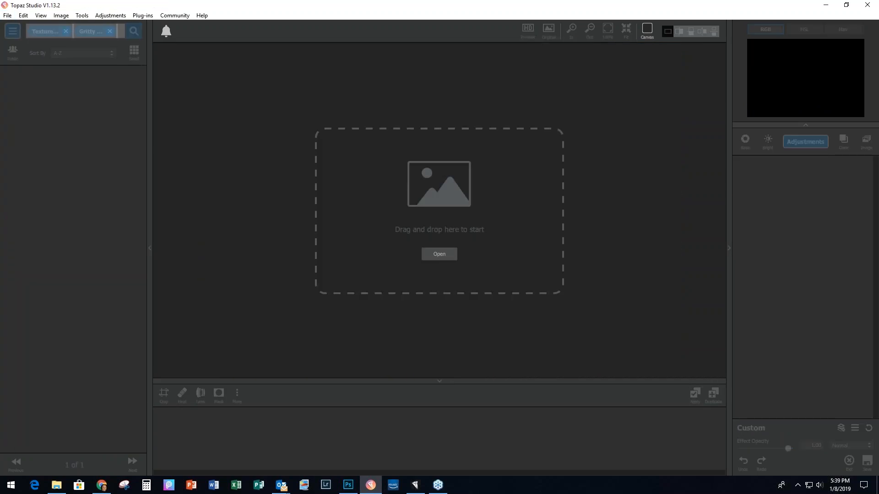
double_click(421, 216)
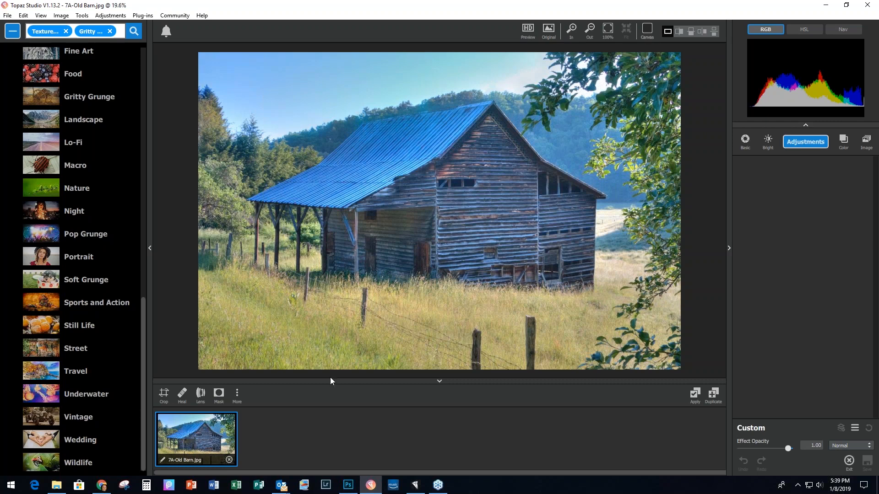
Step: Crop the barn photo to about 5104 × 3295, trimming sky from the top and the left edge
click(164, 395)
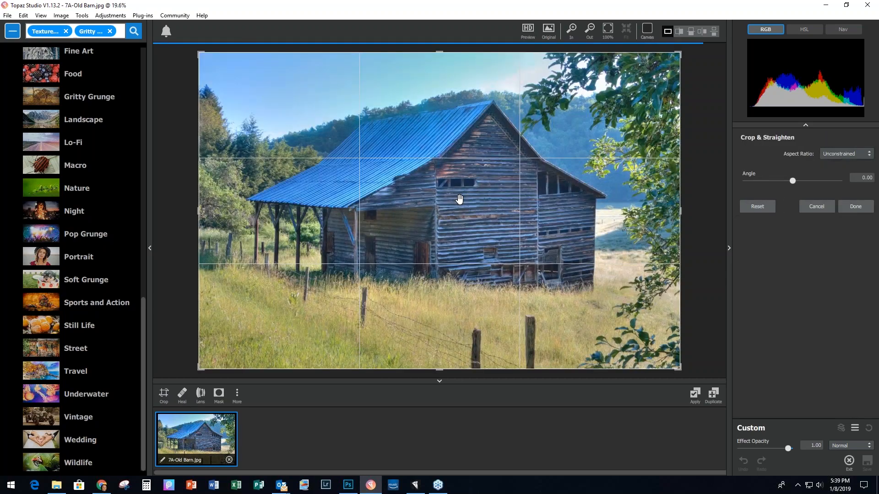
drag(439, 52, 437, 62)
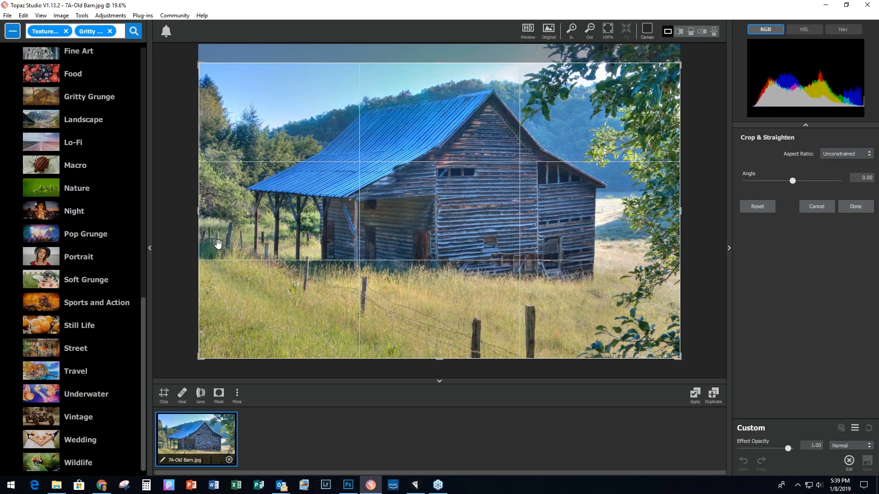
drag(198, 210, 209, 212)
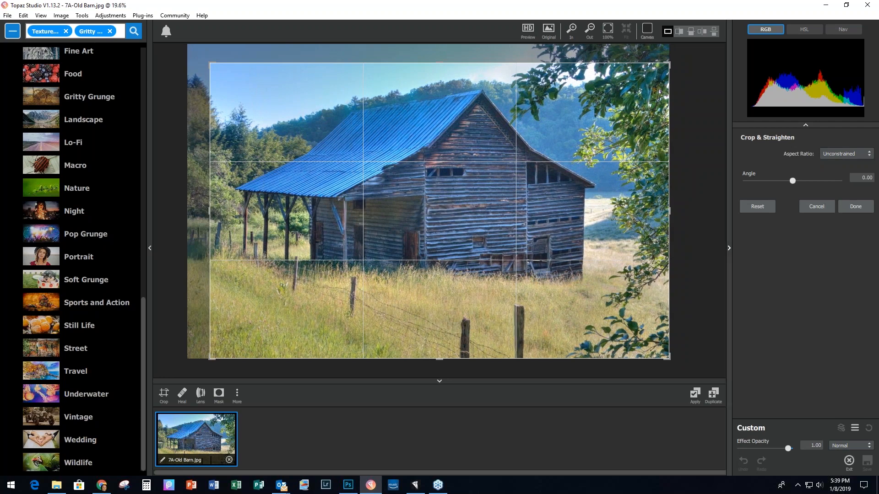
click(864, 207)
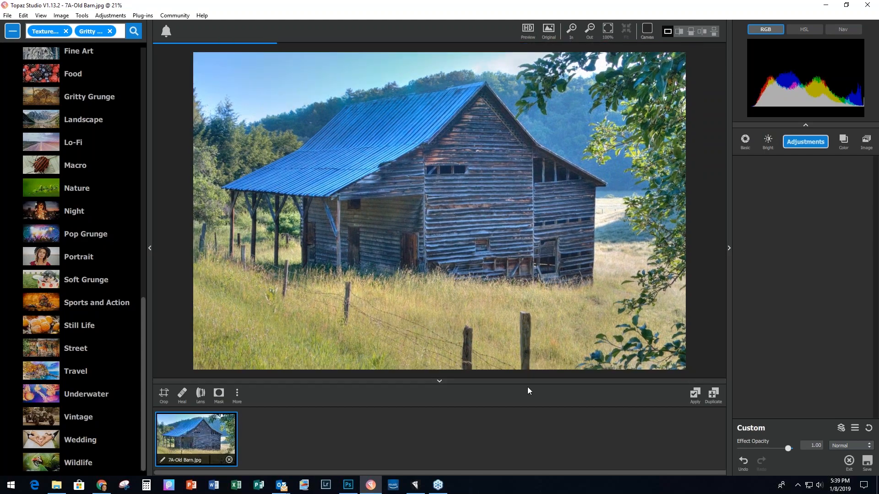
Step: Heal away the fence post in the lower middle foreground with the healing brush
click(182, 393)
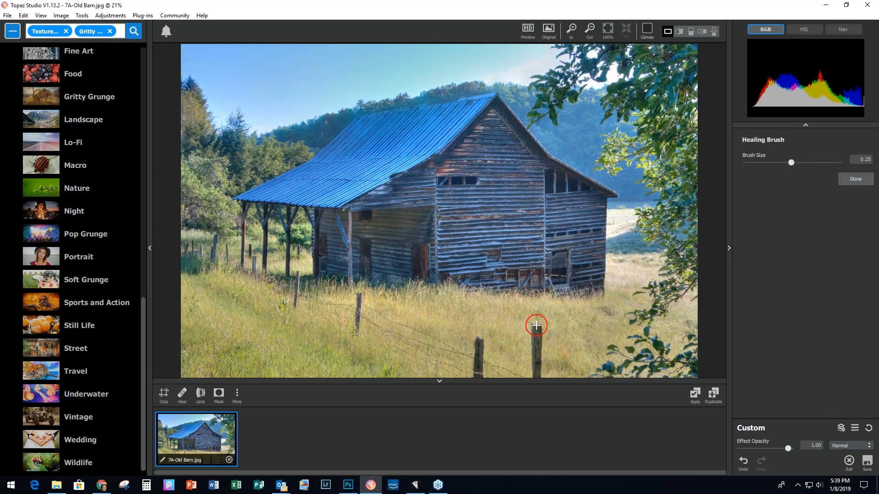
drag(534, 324, 535, 384)
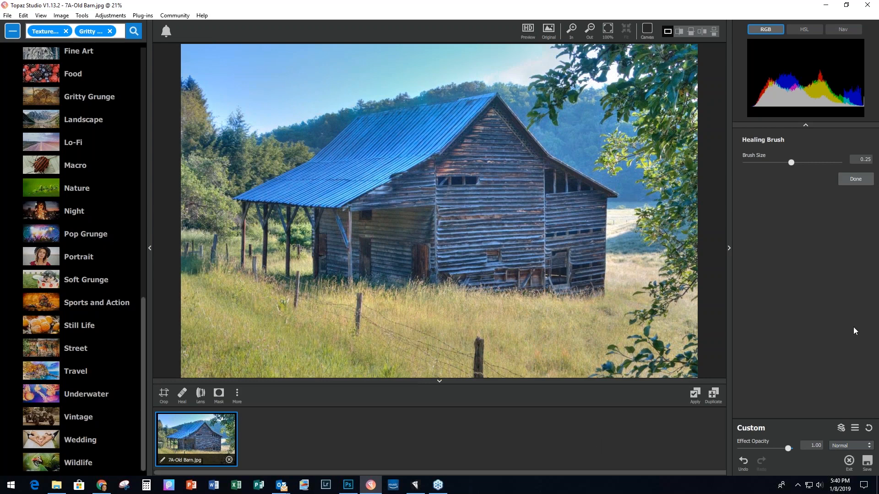
click(853, 179)
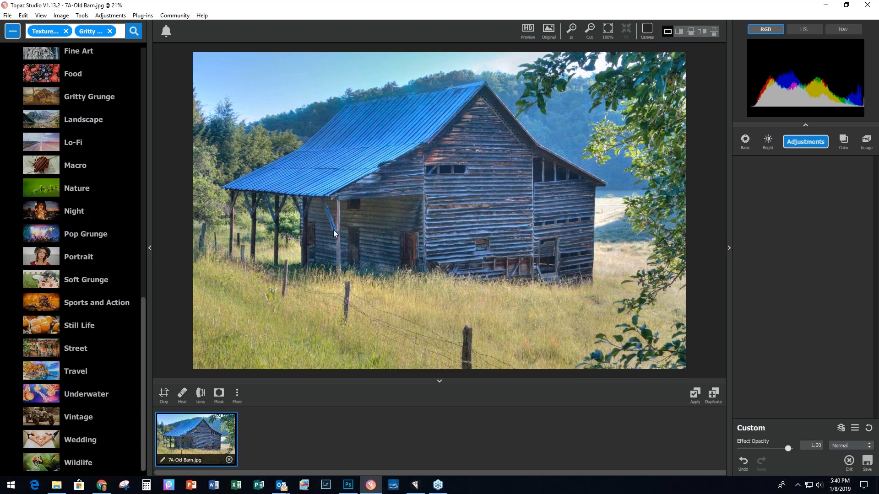
Step: Apply the Vintage preset Timeworn Memory to turn the barn aged black-and-white
click(79, 418)
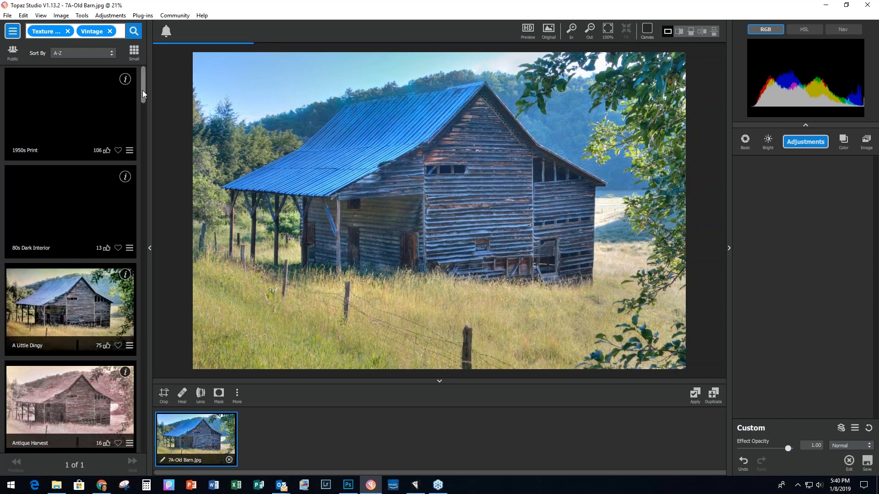
drag(142, 90, 147, 397)
scroll(146, 396, down, 2)
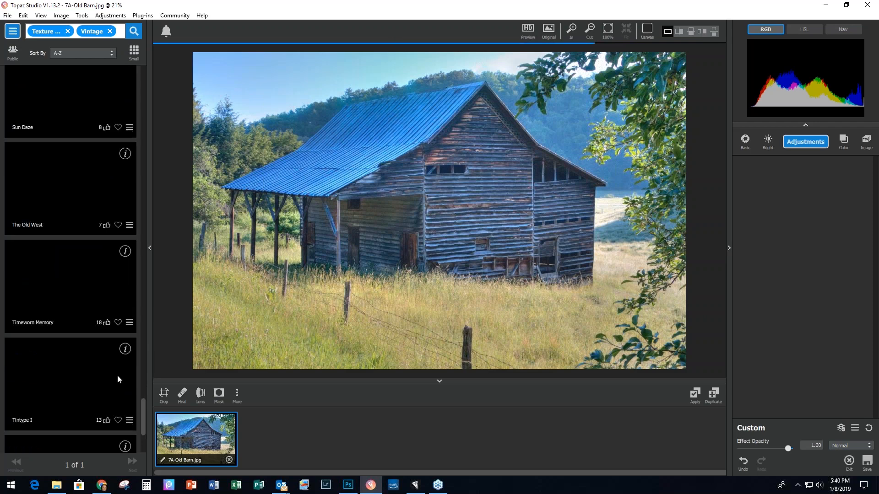
click(56, 284)
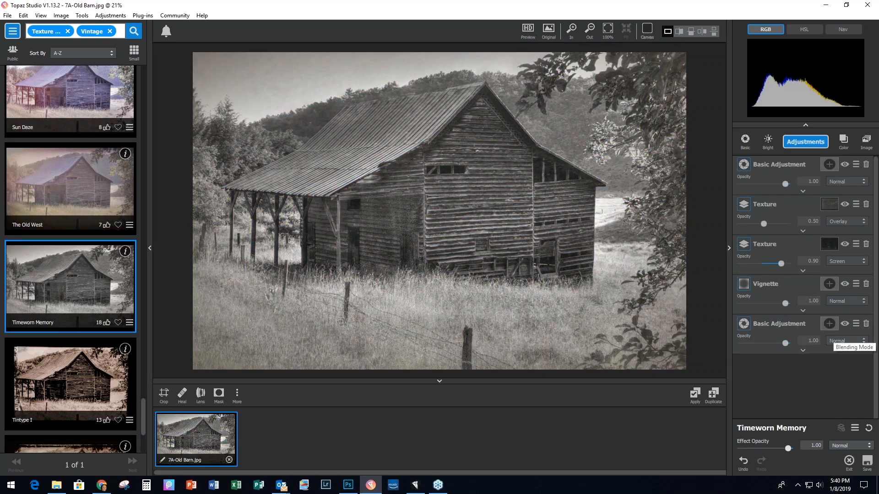
click(809, 145)
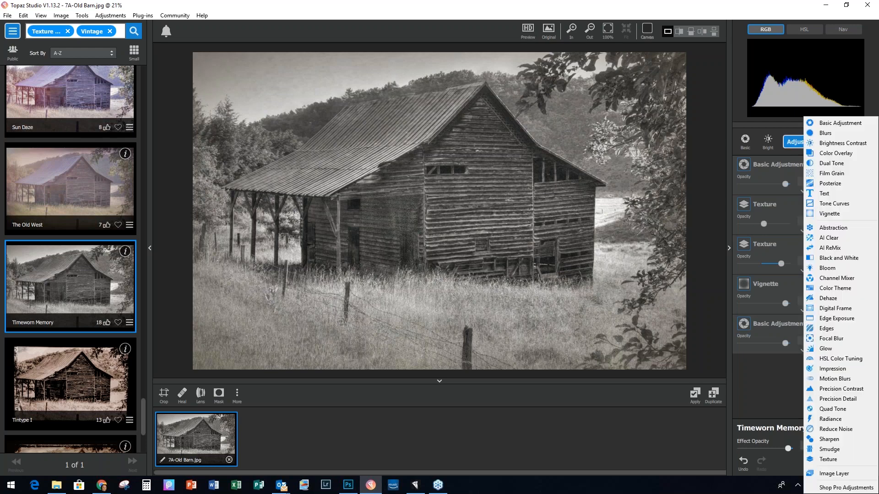
Step: Add a grey-green Heavy Grunge texture layer blended in Multiply at 0.36 opacity
click(811, 457)
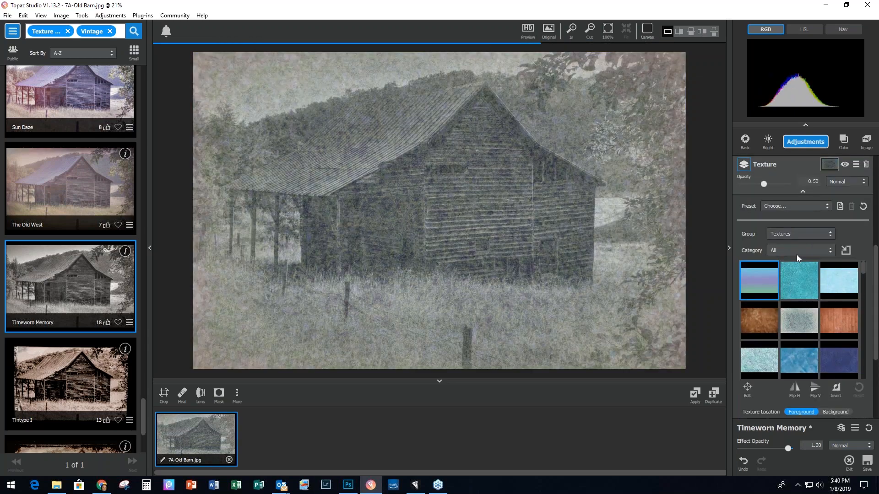
click(796, 254)
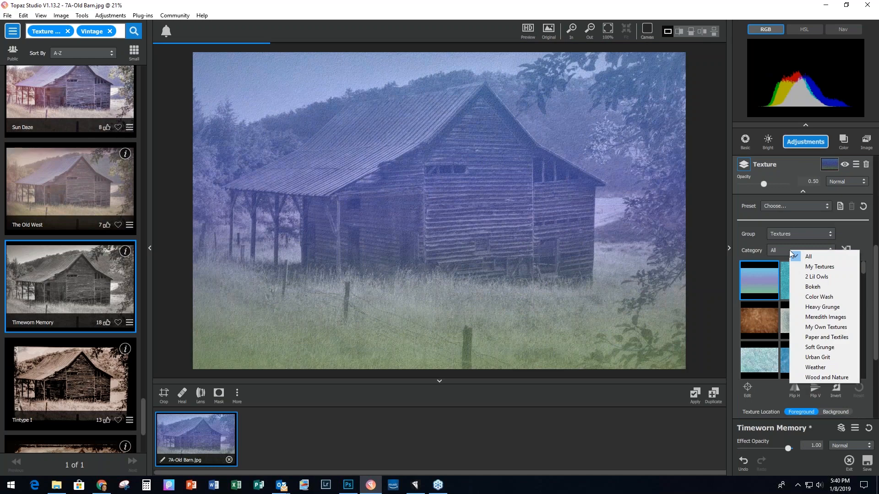
click(811, 308)
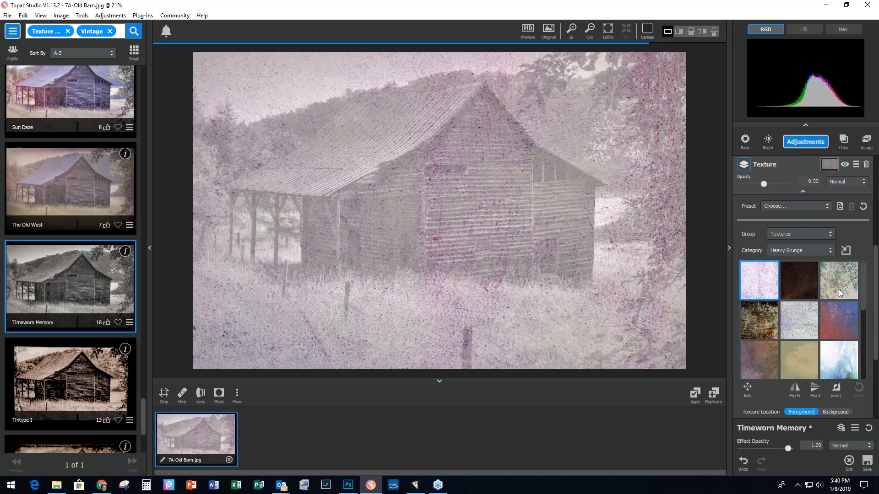
click(838, 289)
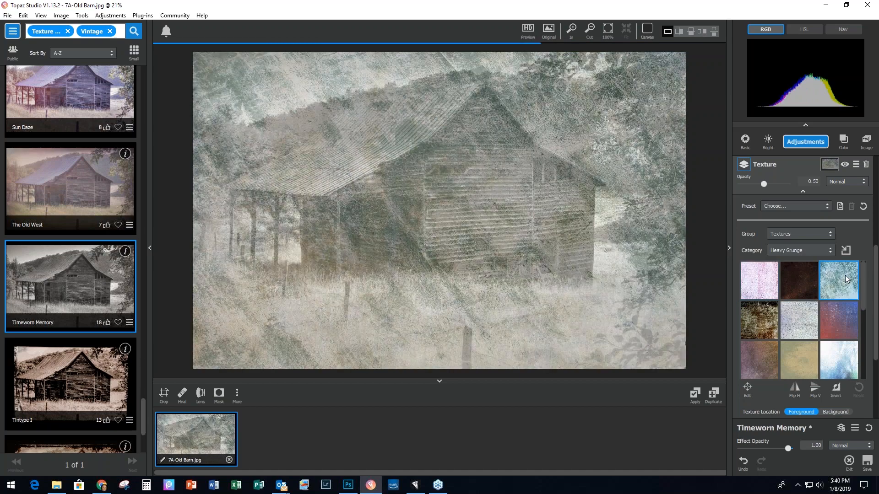
click(853, 182)
click(845, 218)
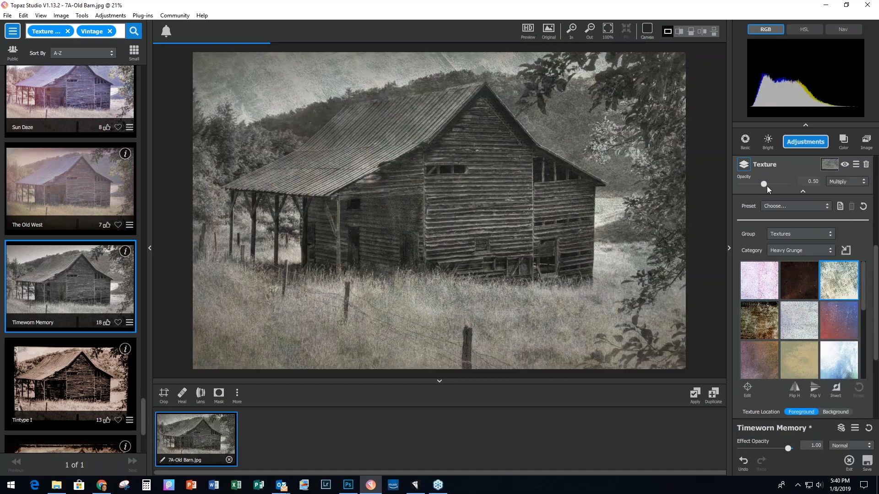
drag(767, 185, 757, 184)
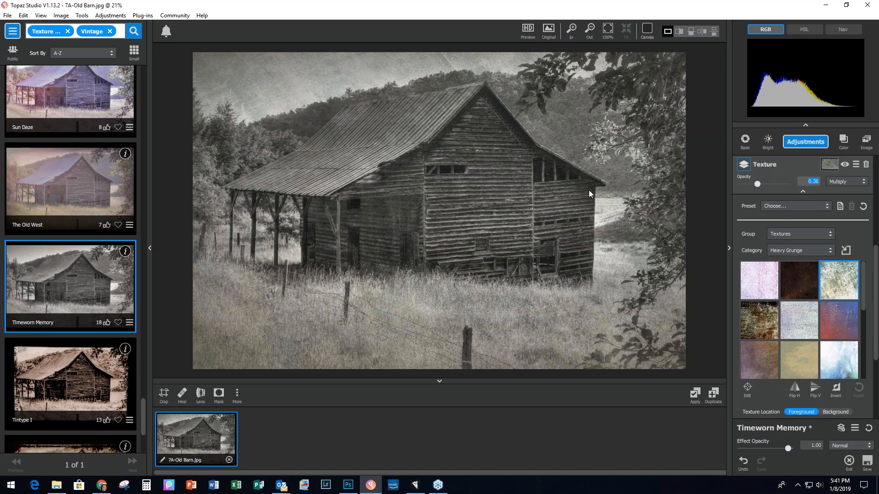
Step: Add a soft dark Borders texture at 0.34 opacity and apply the edit as 7A-Old Barn-1.jpg
click(797, 143)
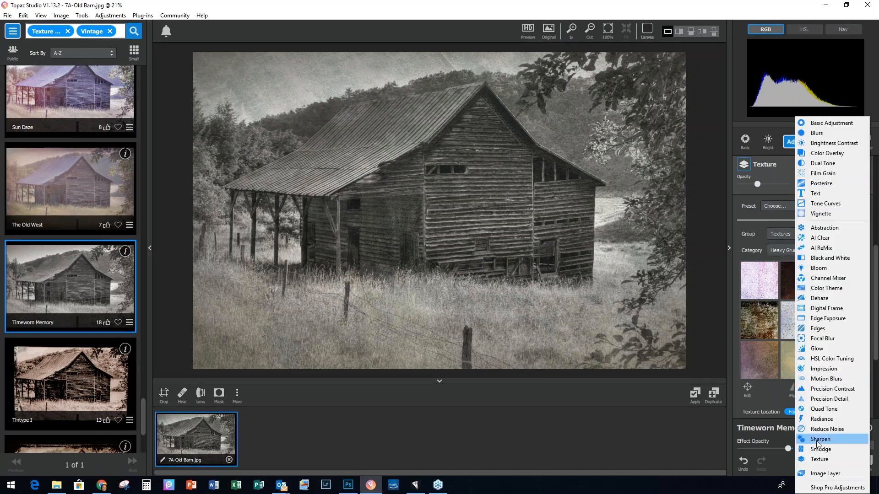
click(817, 460)
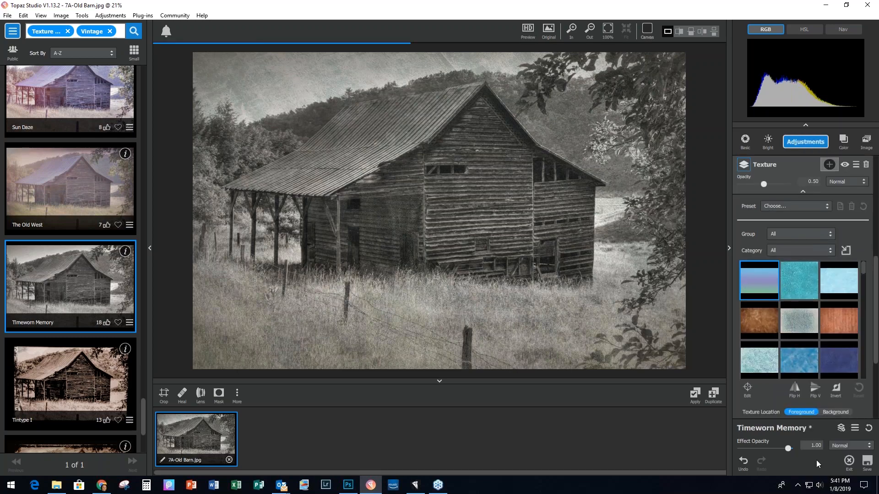
click(800, 235)
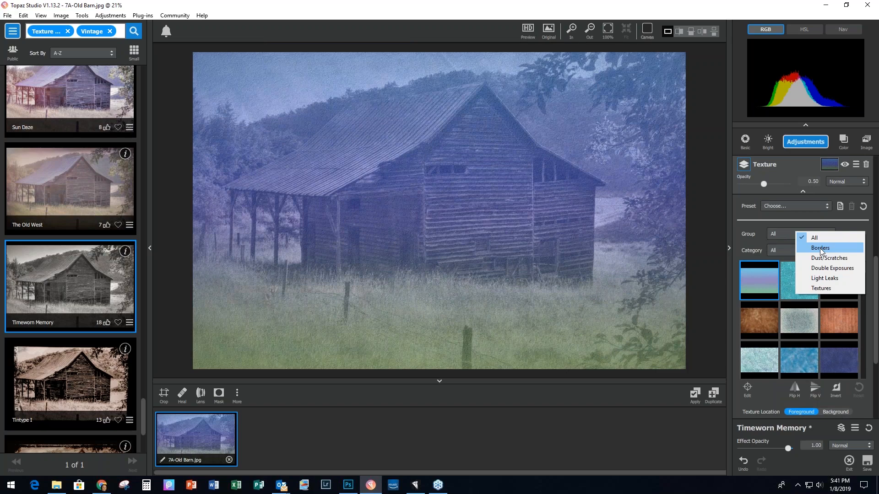
click(820, 248)
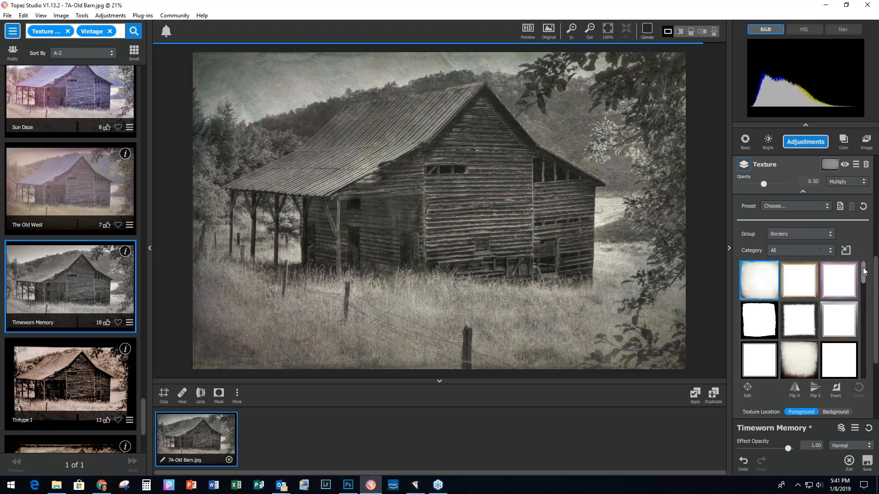
drag(863, 271, 863, 312)
click(792, 302)
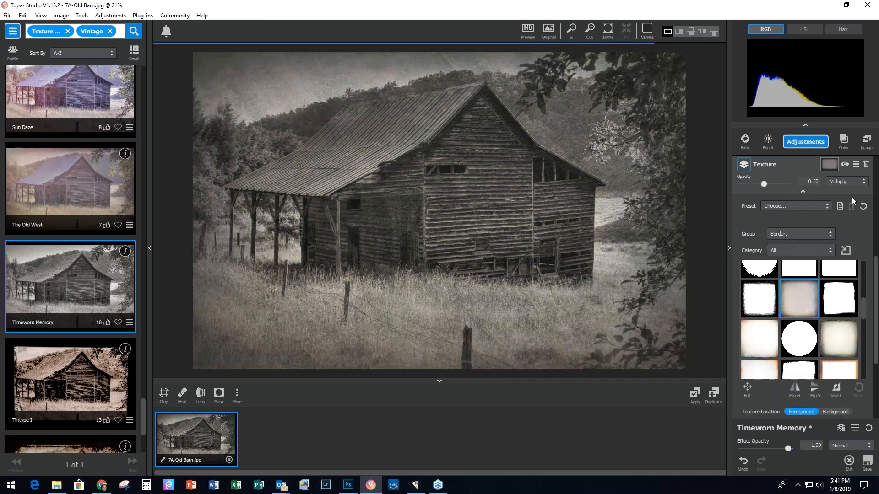
click(763, 183)
drag(763, 184, 754, 183)
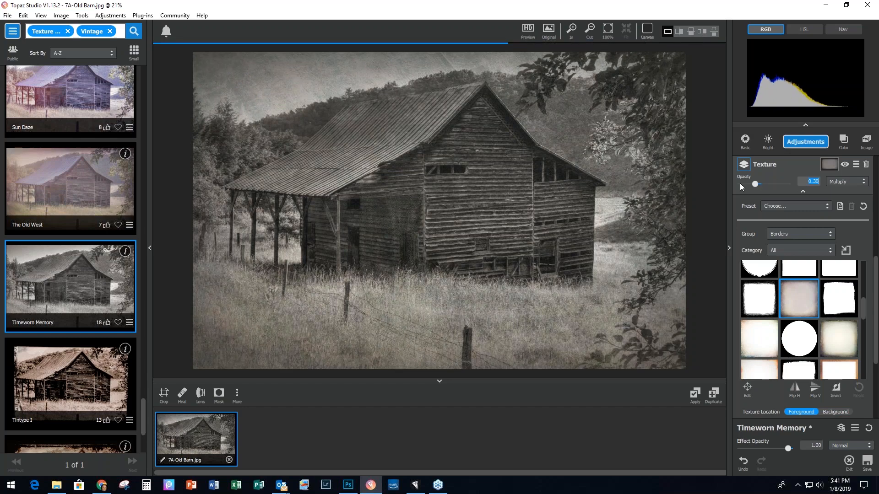
click(695, 393)
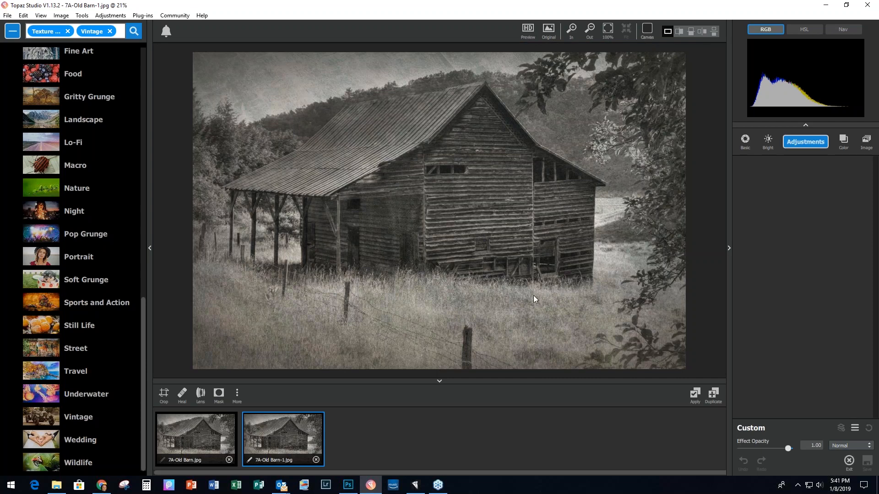
Step: Close the barn image without saving and drag 8A-Mum.tif onto the drop zone to open it
click(7, 16)
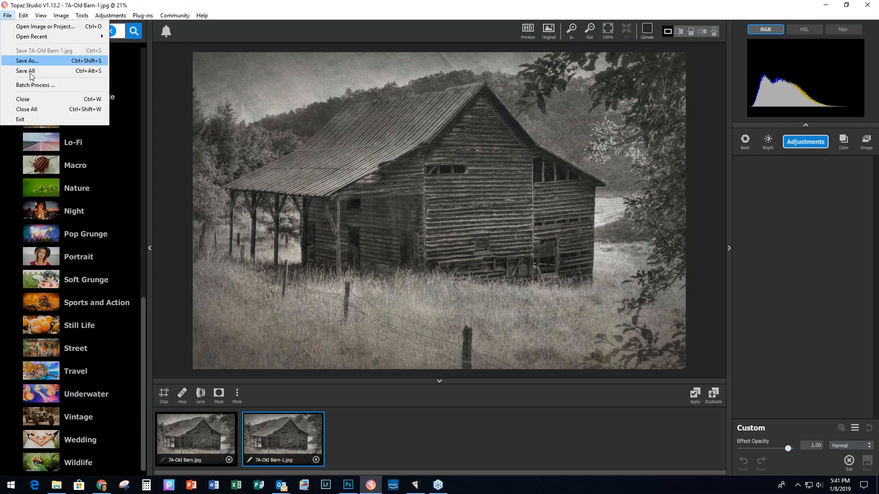
click(33, 110)
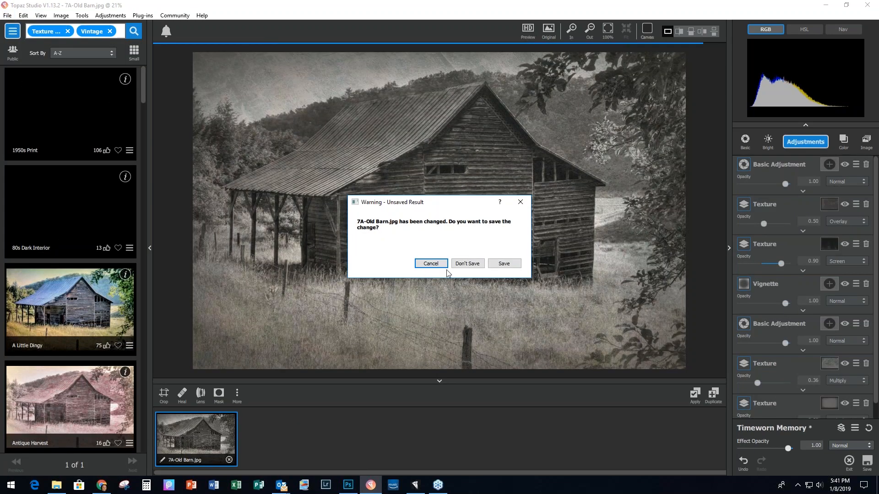
click(477, 264)
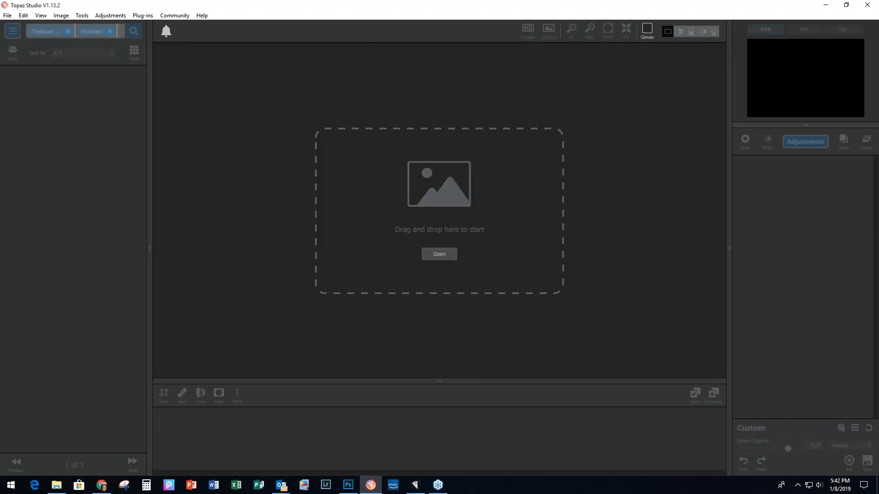
drag(677, 235, 419, 233)
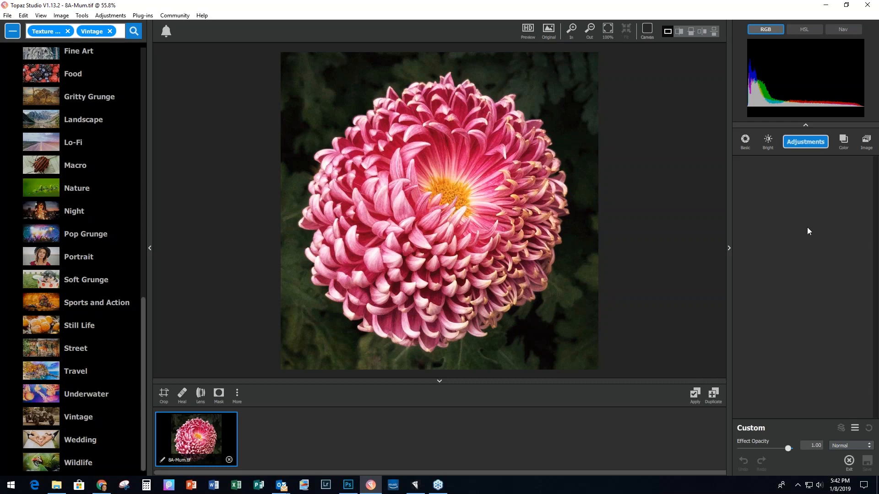
Step: Add an AI Clear adjustment to the chrysanthemum with Auto noise removal and Low sharpening
click(795, 146)
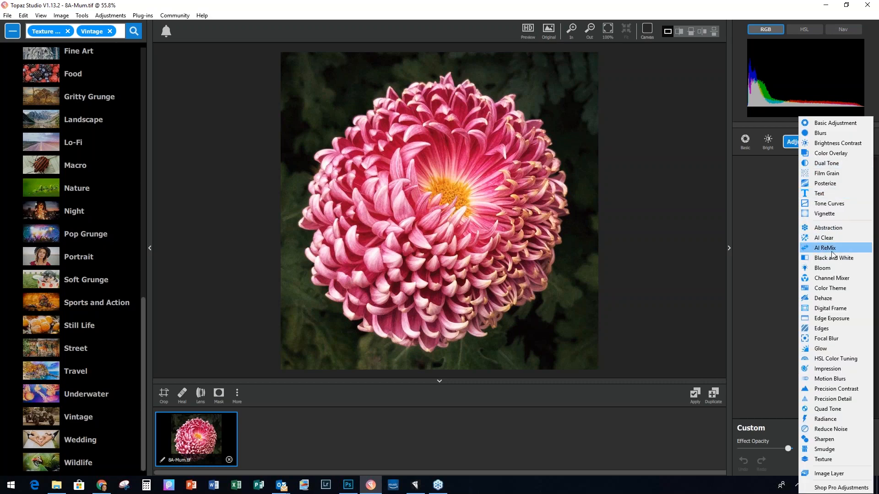
click(831, 238)
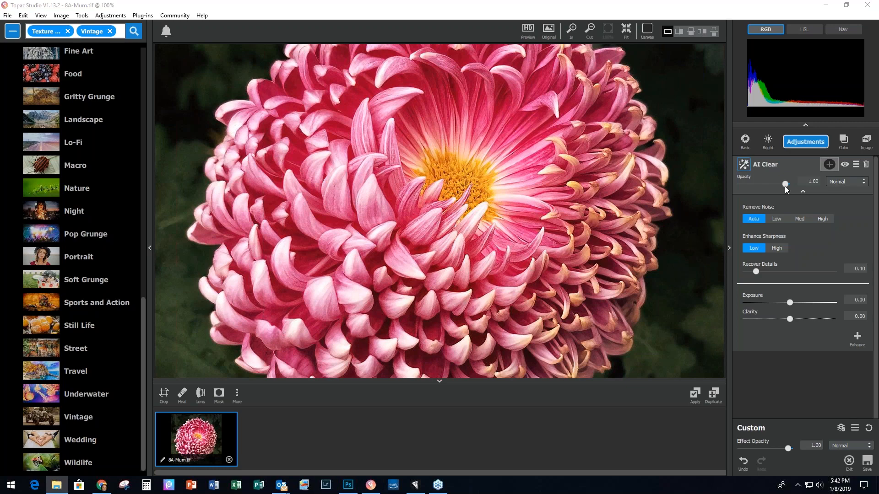
click(803, 143)
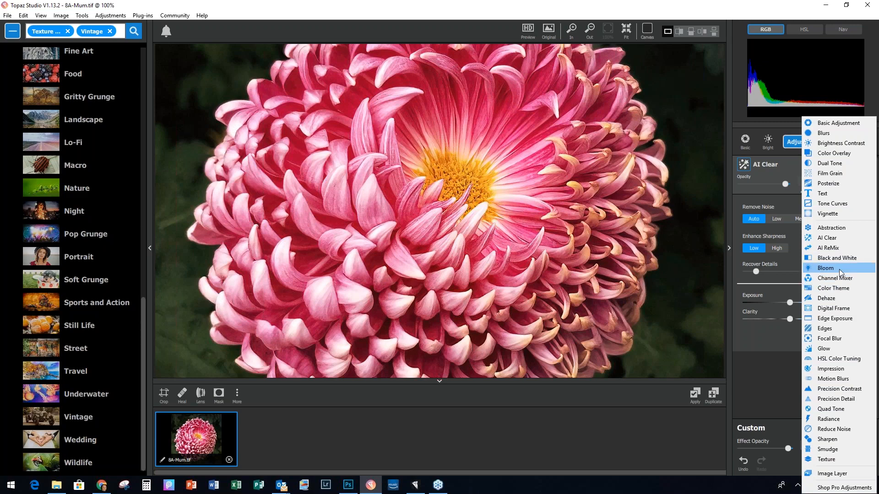
Step: Add an AI ReMix layer using the Well Worn Path style at Low strength
click(831, 247)
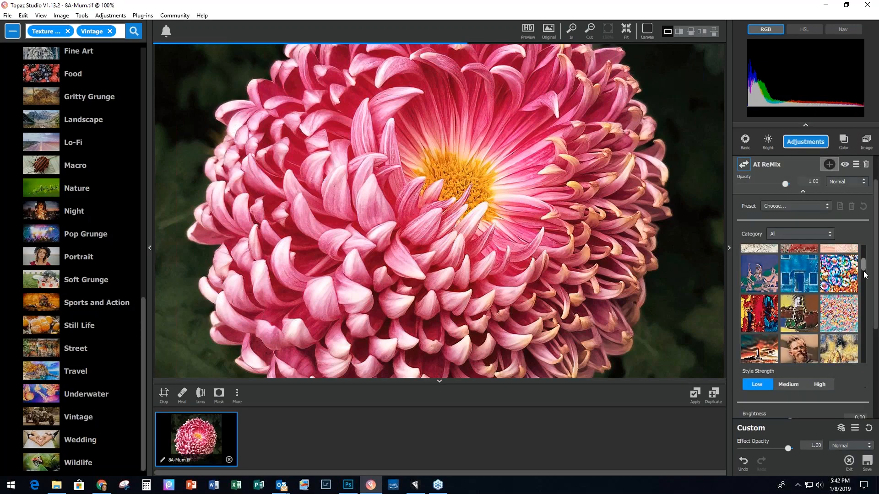
drag(868, 344, 867, 360)
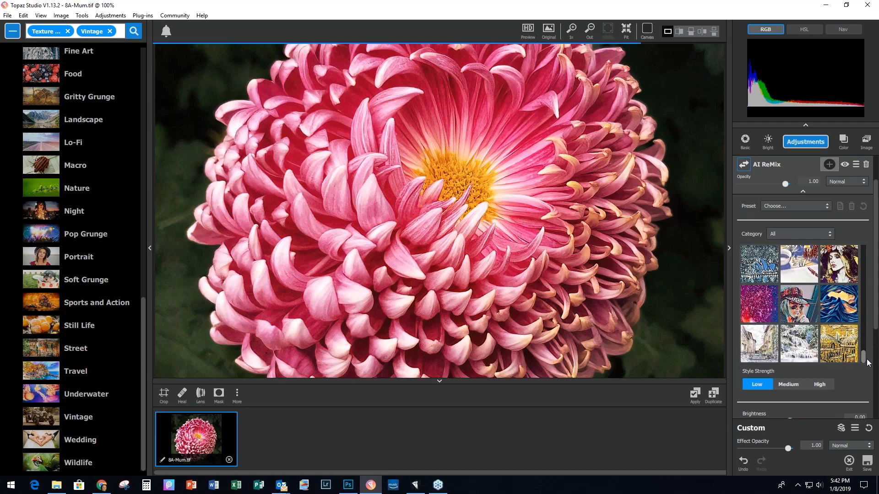
click(756, 341)
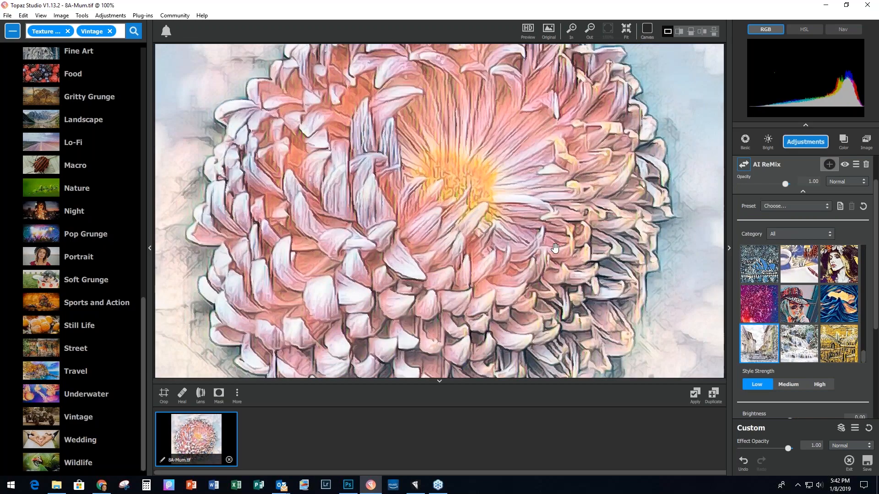
scroll(555, 249, down, 5)
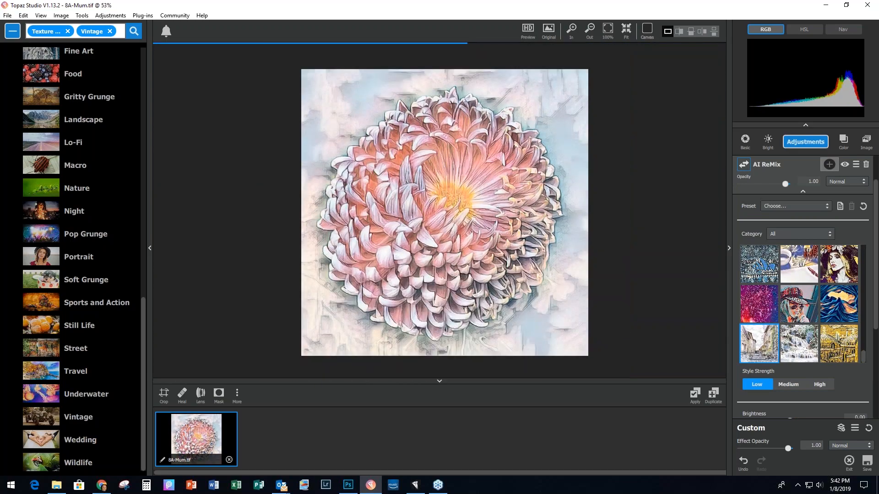
scroll(554, 247, up, 2)
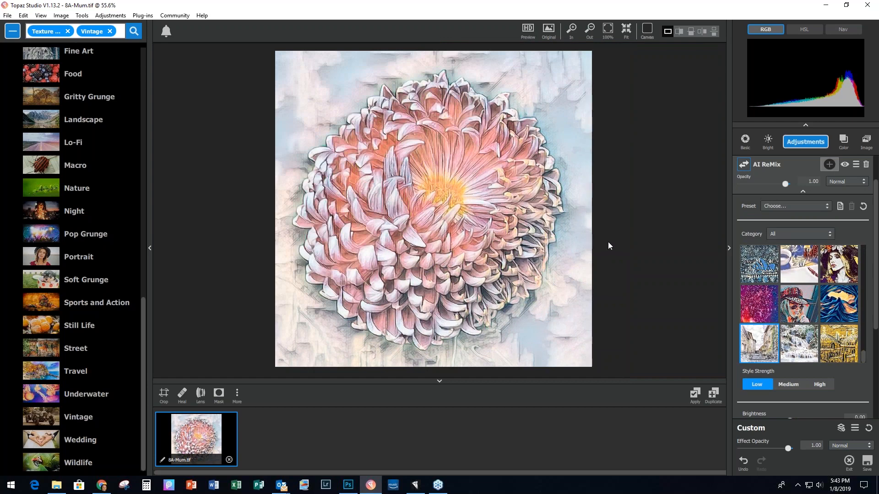
Step: Apply the painterly result to 8A-Mum-1.tif and add the Earthy Sheer Spring preset
click(695, 394)
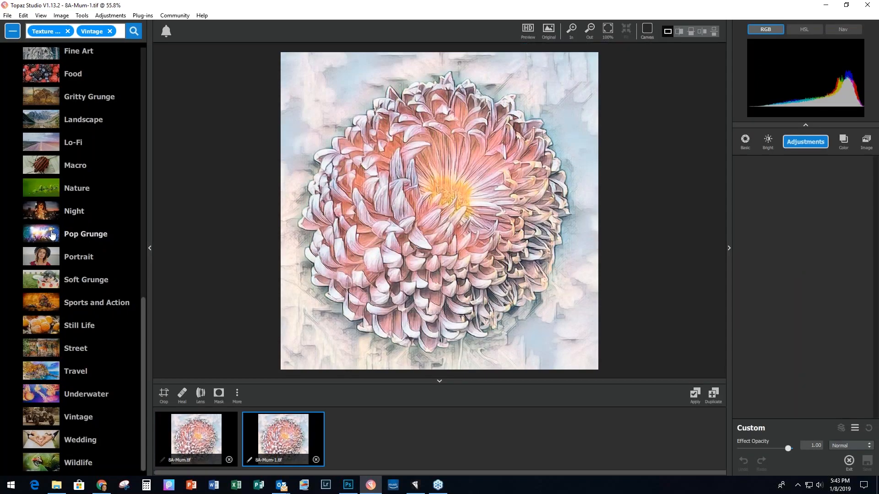
scroll(69, 92, up, 3)
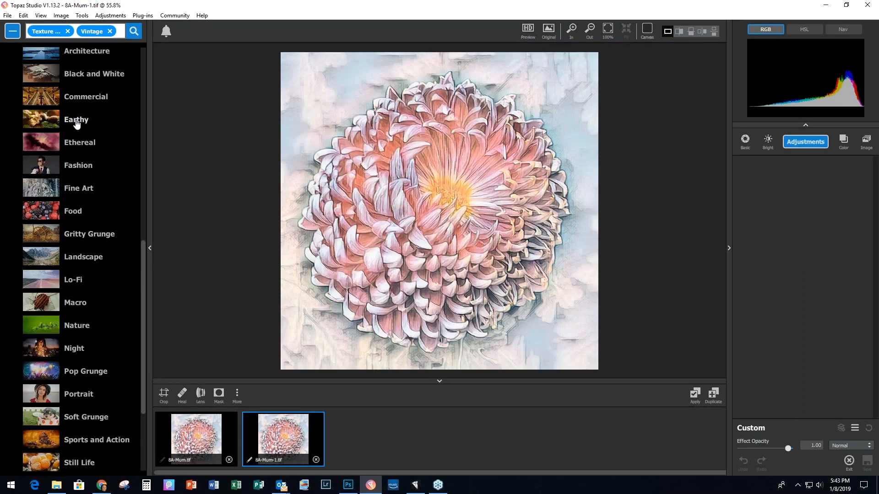
click(76, 121)
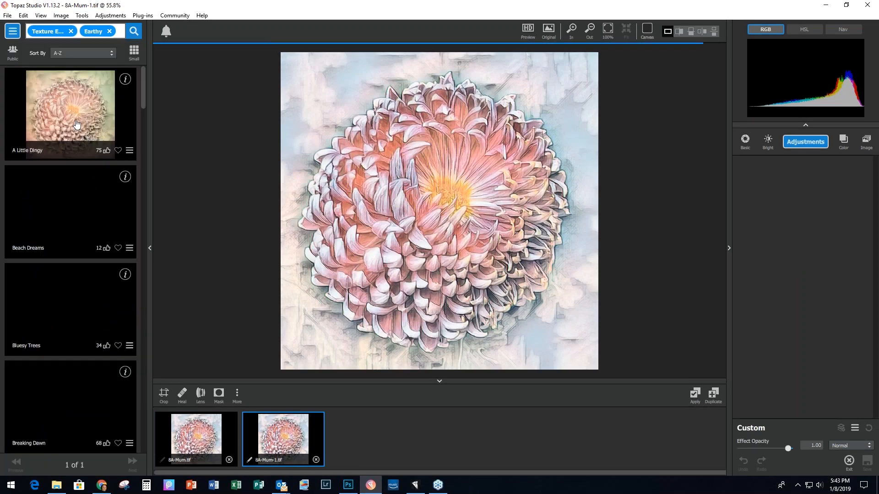
drag(145, 82, 144, 320)
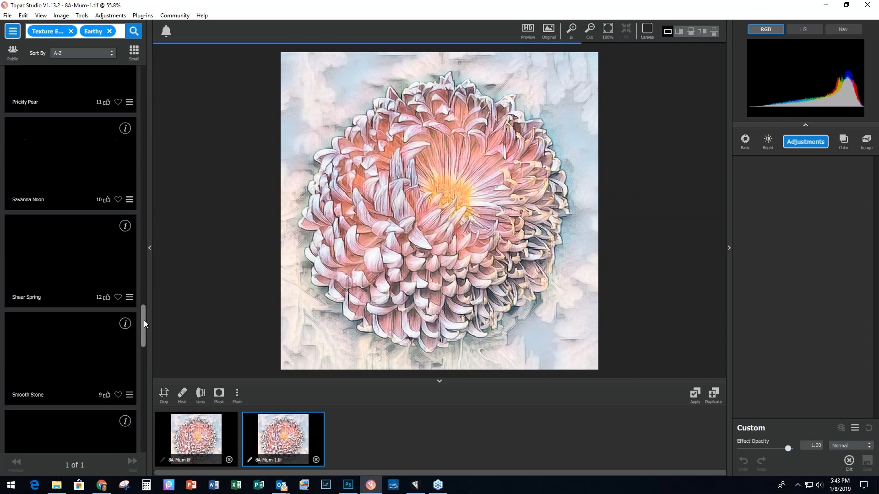
click(45, 259)
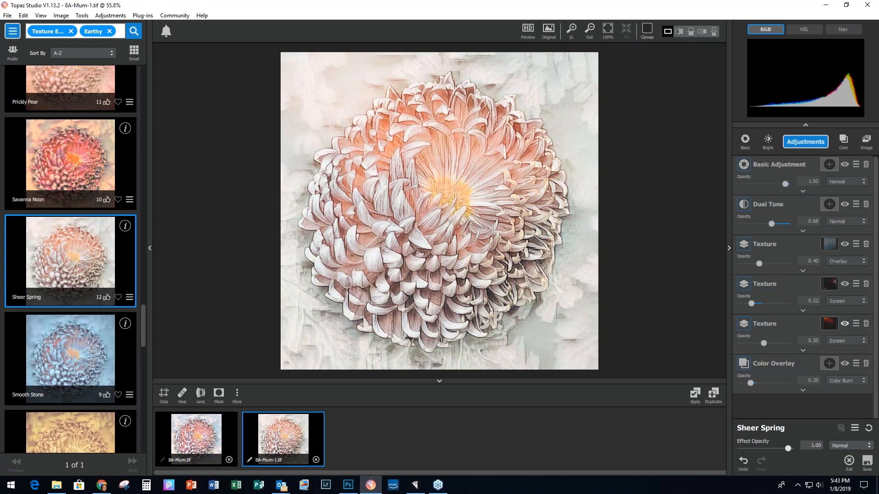
Step: Delete the two Screen-blended Texture layers and set Dual Tone's blend mode to Soft Light
click(865, 285)
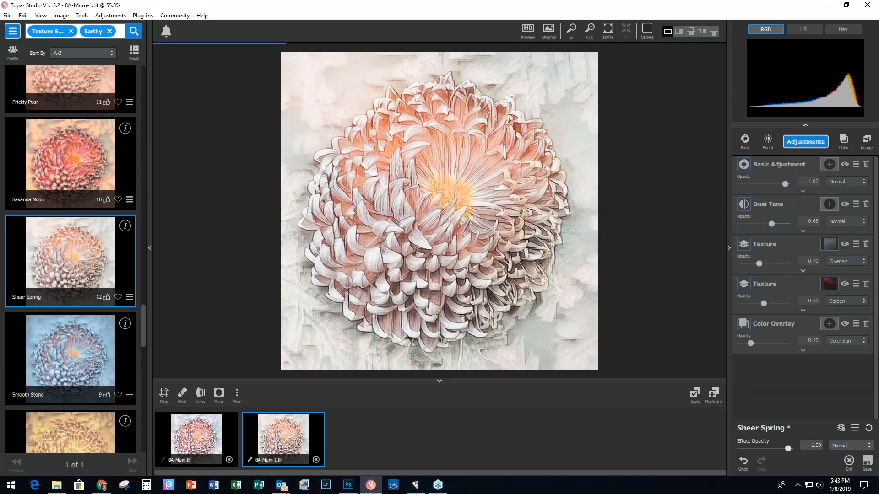
click(865, 284)
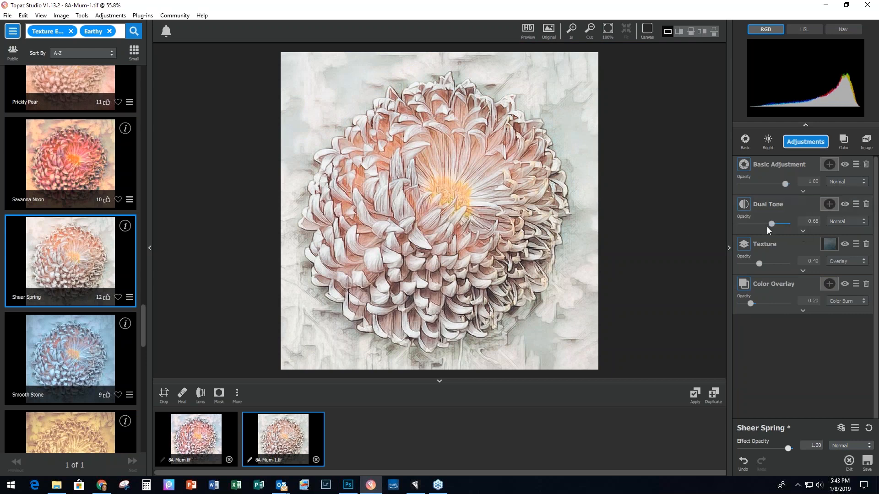
click(851, 221)
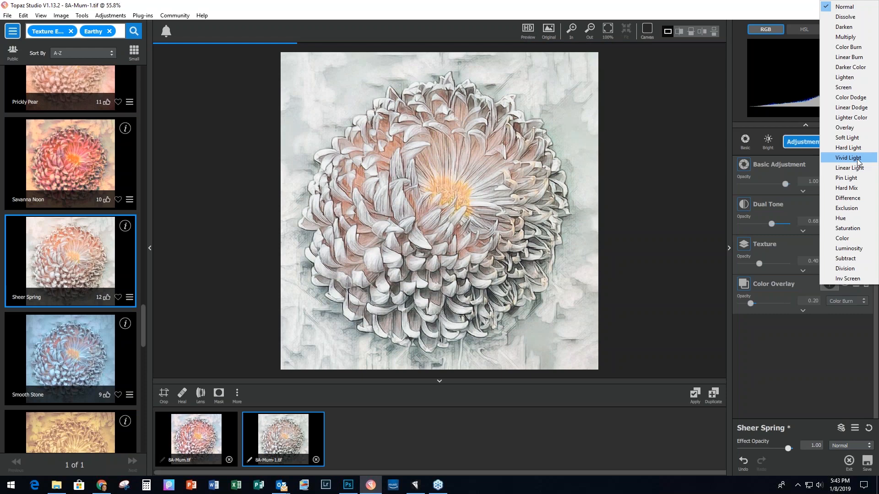
click(858, 140)
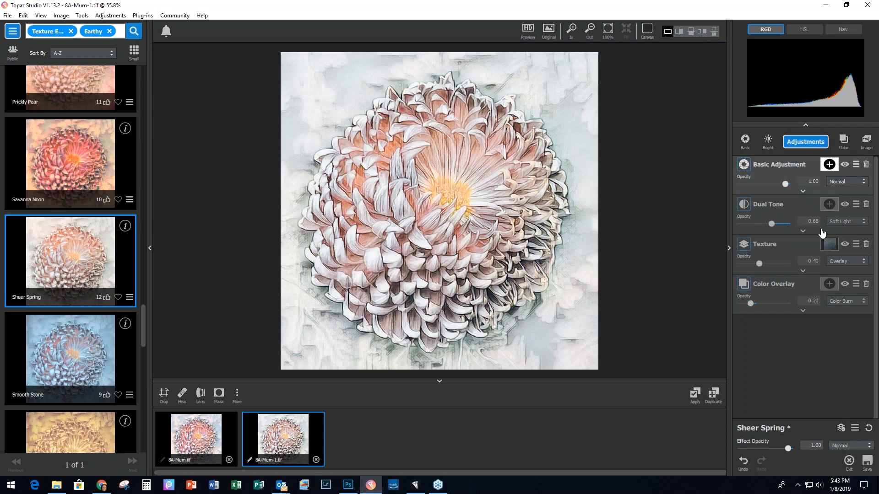
Step: Compare the image with the last Texture layer hidden, then delete that layer
click(844, 245)
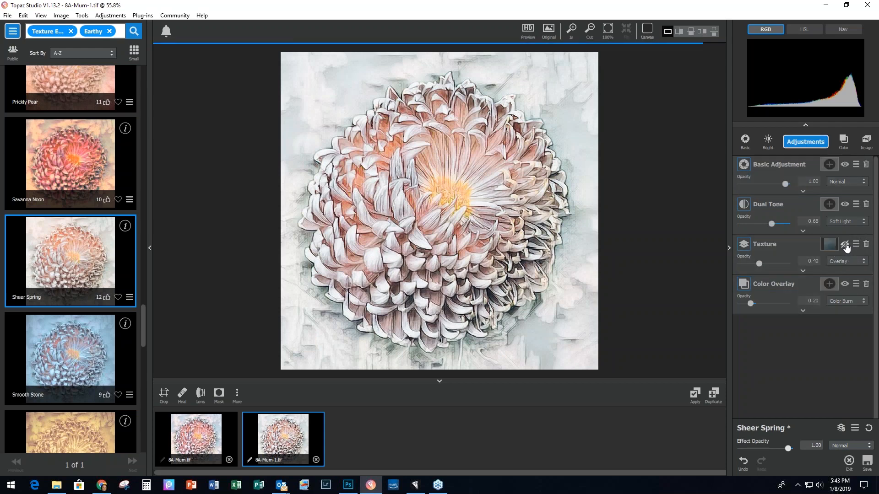
click(844, 244)
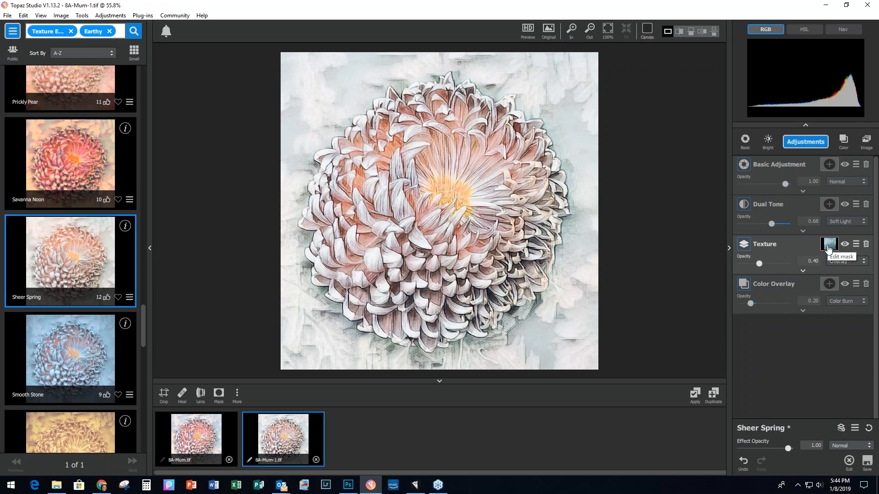
click(865, 244)
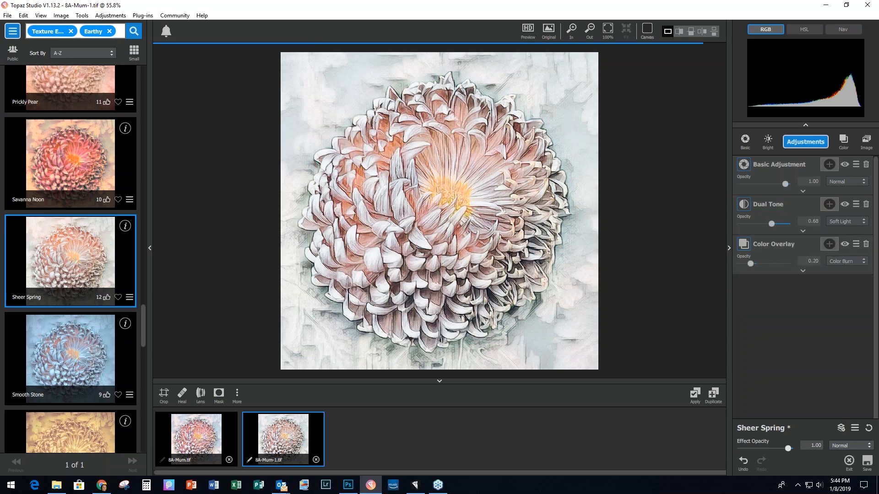
Step: Add a new Texture layer and choose the teal speckled texture after trying others
click(806, 141)
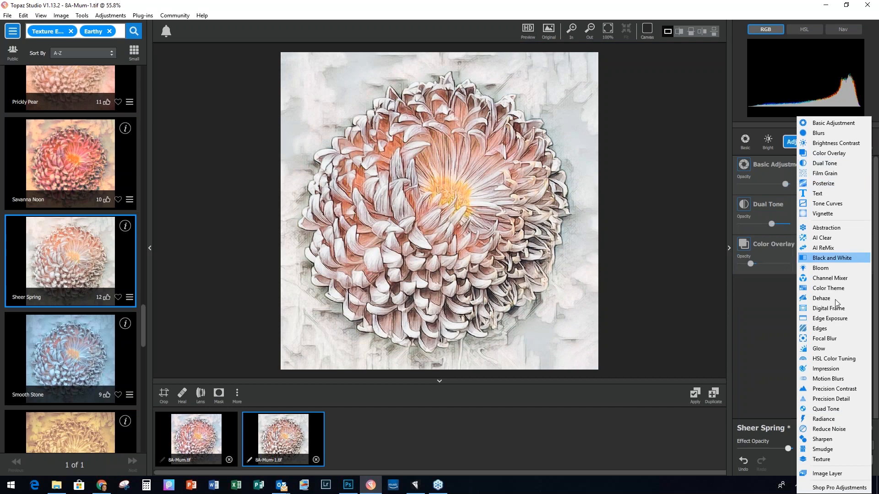
click(817, 461)
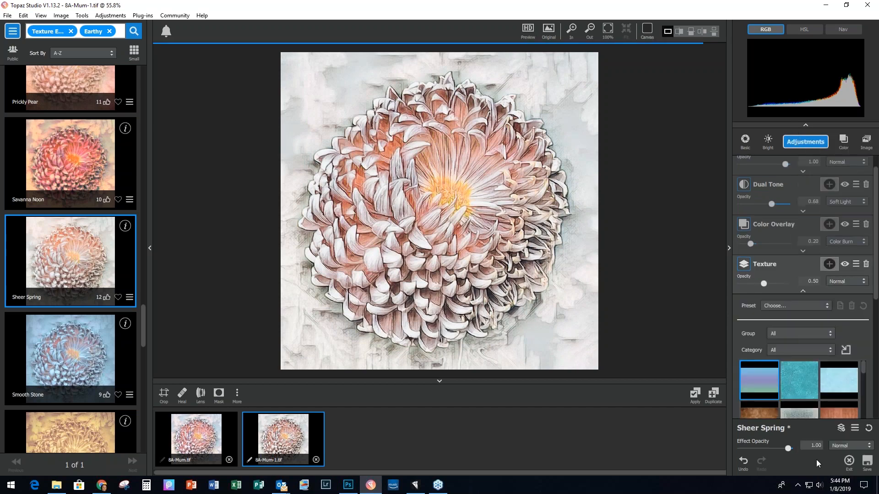
drag(864, 271, 864, 269)
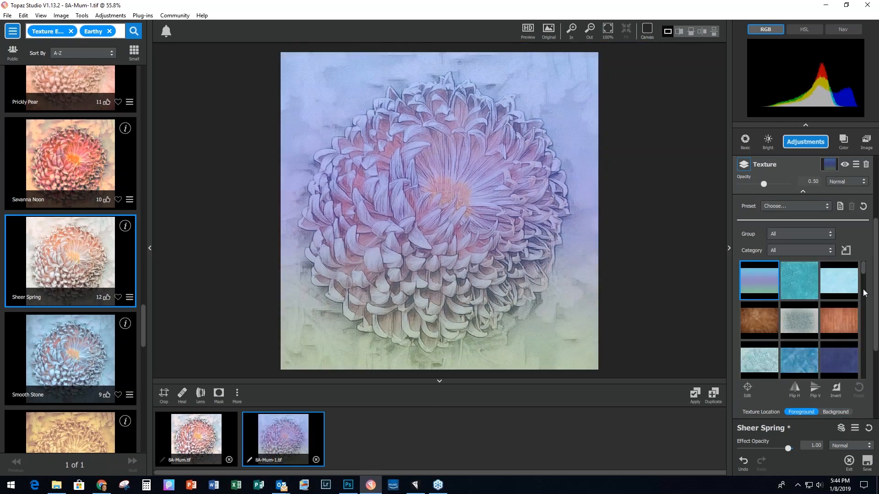
click(849, 320)
scroll(849, 328, down, 3)
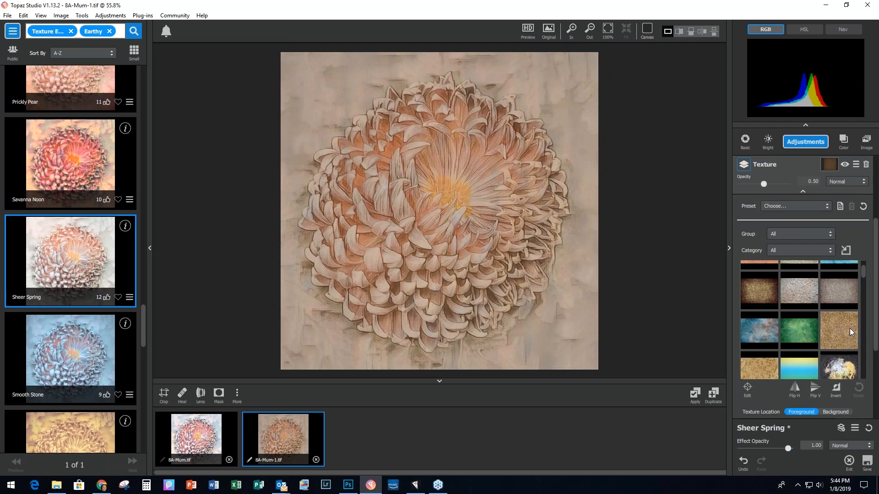
scroll(850, 328, down, 5)
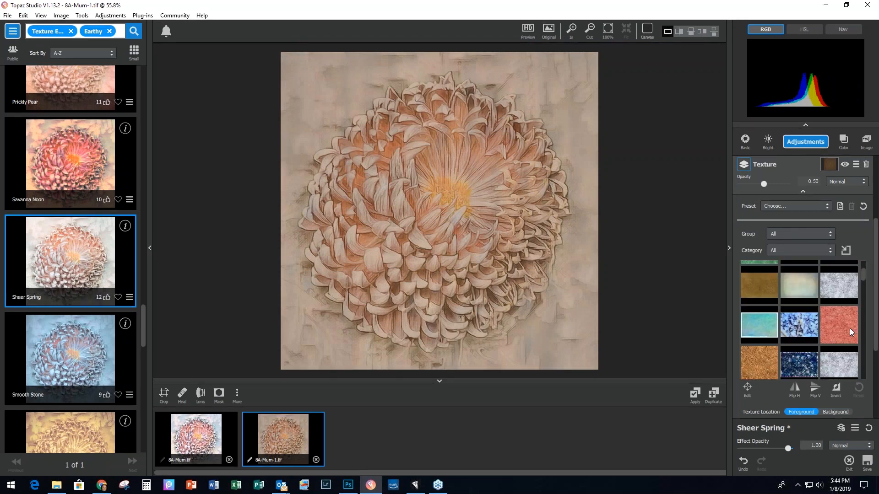
scroll(849, 329, down, 6)
click(784, 332)
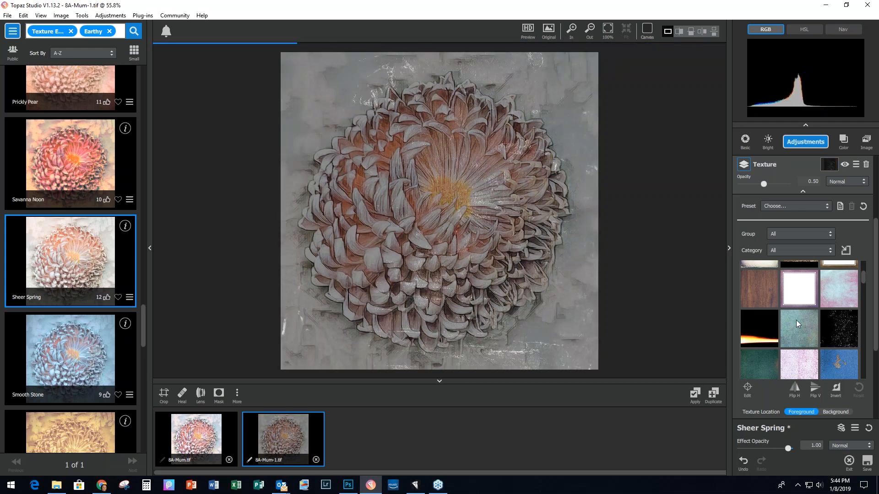
click(840, 329)
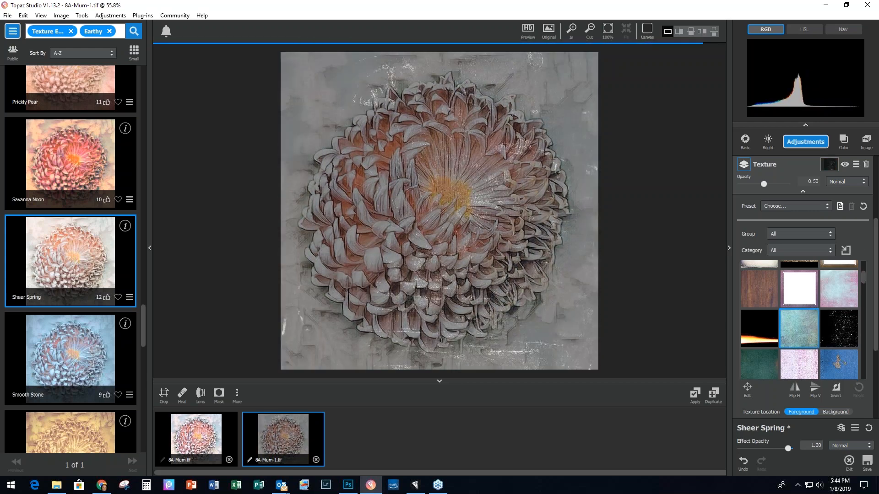
Step: Blend the texture in Overlay at about 0.66 opacity and try a different texture image
click(847, 181)
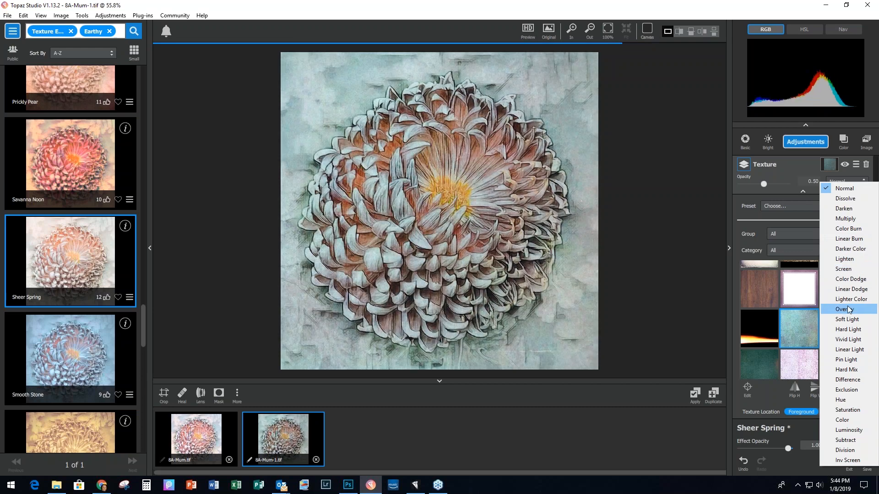
click(848, 309)
click(765, 184)
drag(768, 184, 772, 184)
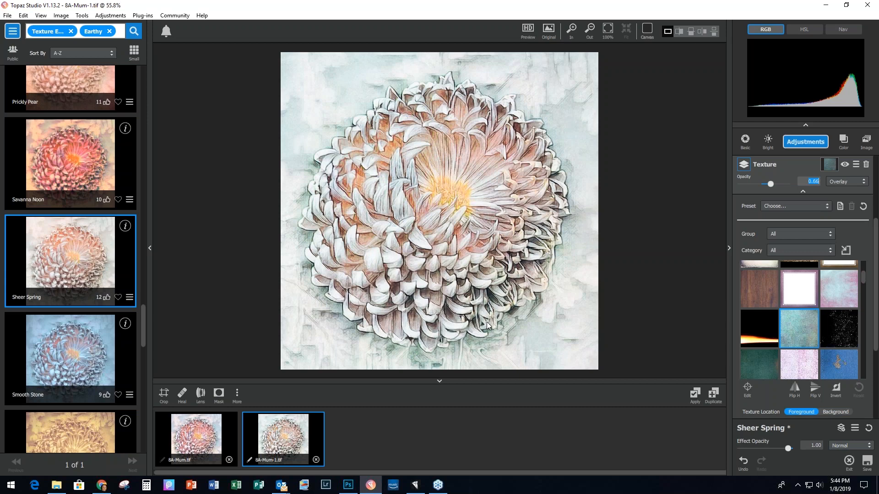
click(797, 274)
Step: Add a second Texture layer with a border from the Borders group, flipped horizontally
click(805, 142)
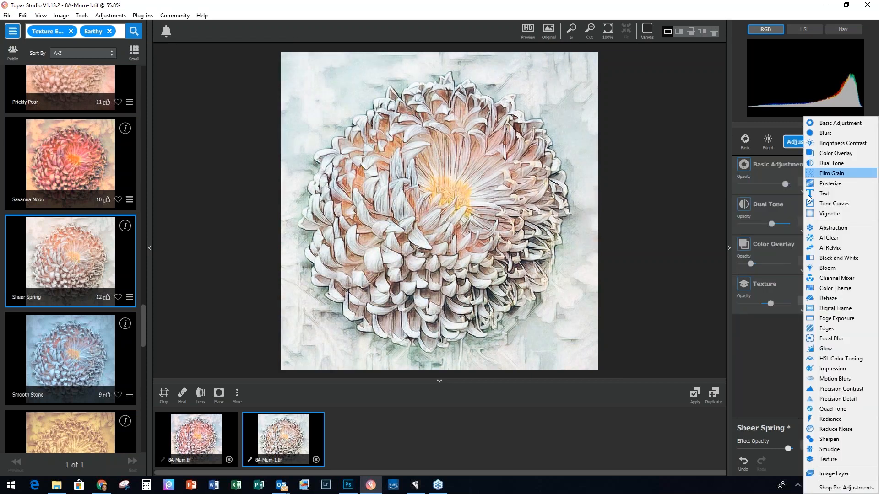
click(826, 460)
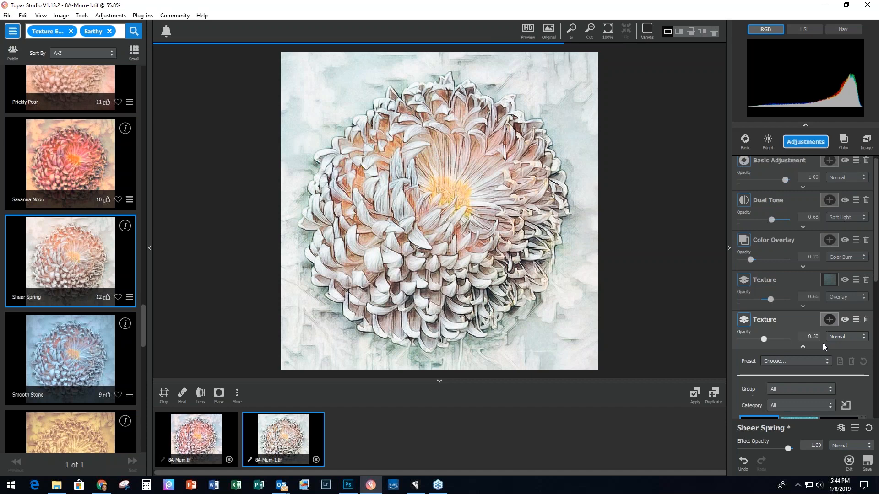
scroll(822, 343, down, 4)
click(797, 236)
click(822, 253)
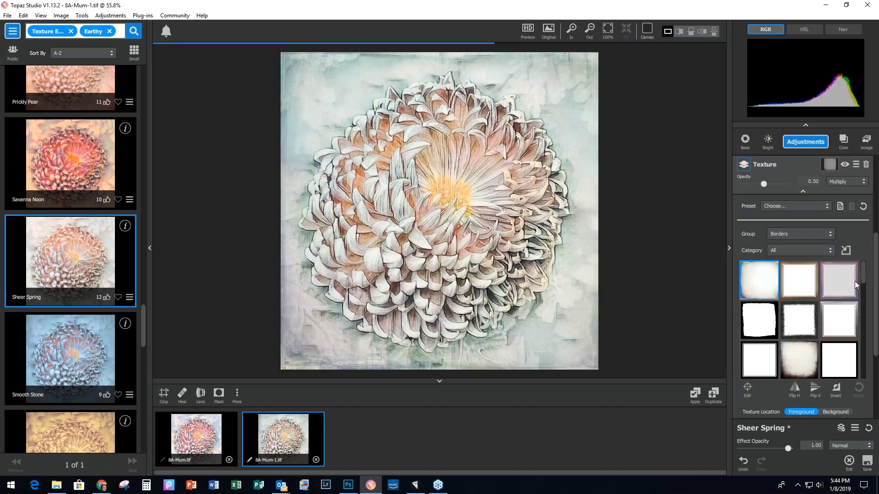
click(854, 282)
scroll(805, 302, down, 5)
click(800, 309)
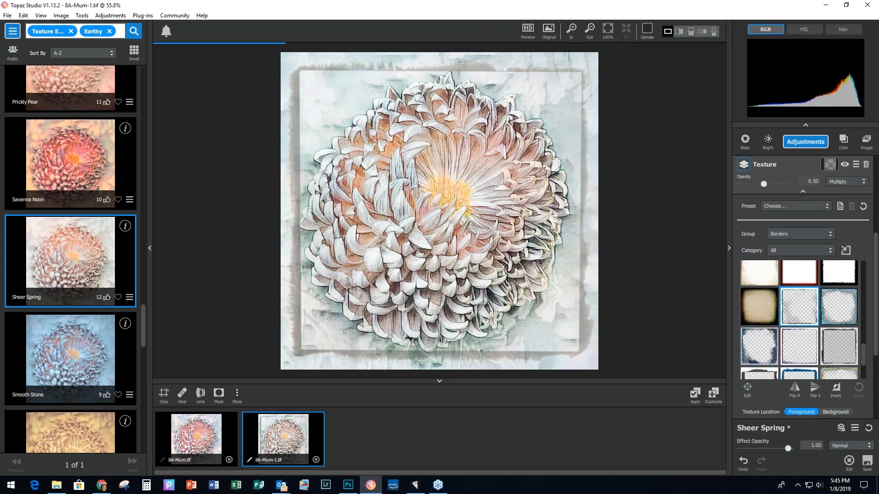
scroll(814, 389, down, 3)
click(796, 295)
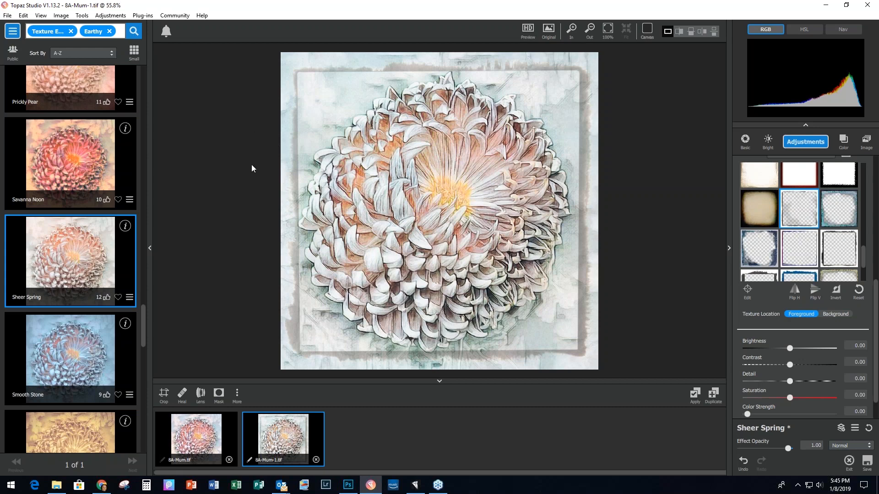
Step: Close all chrysanthemum images without saving and switch from Topaz Studio to Gigapixel
click(8, 17)
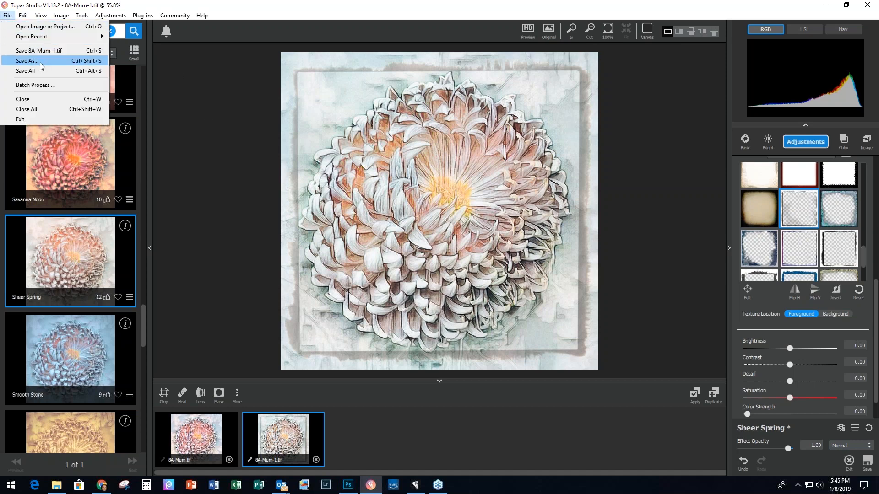
click(38, 109)
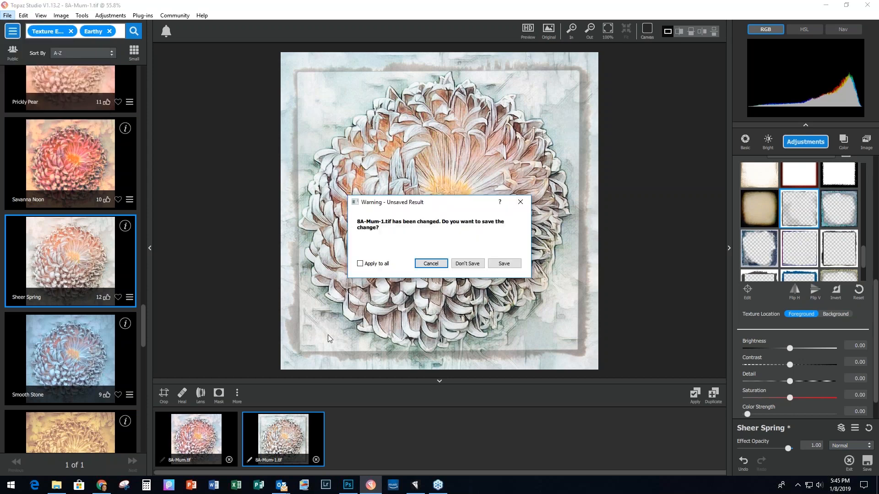
click(359, 264)
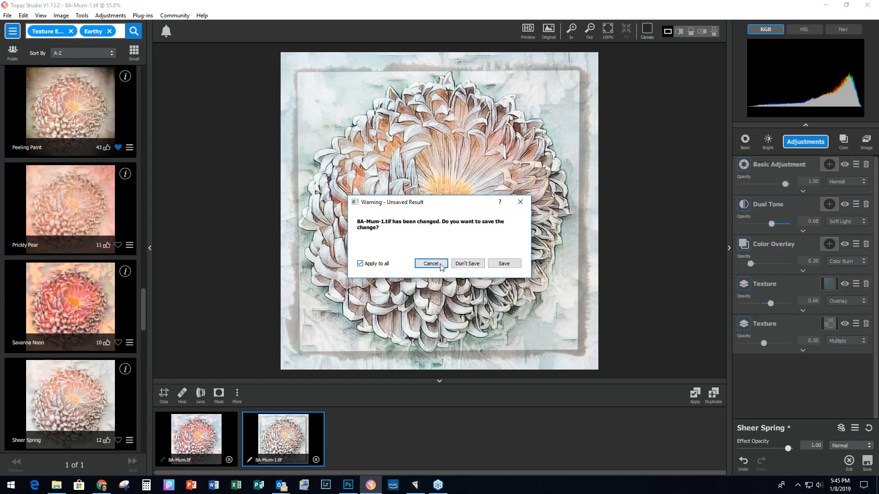
click(467, 263)
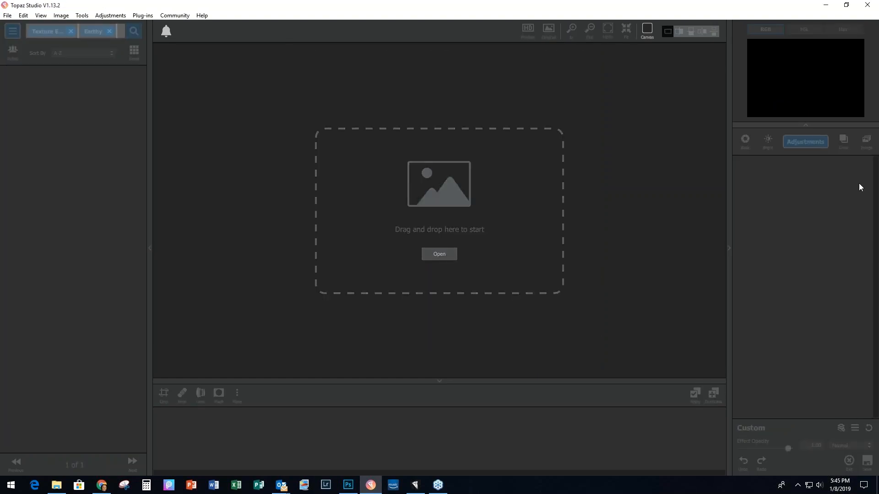
click(831, 6)
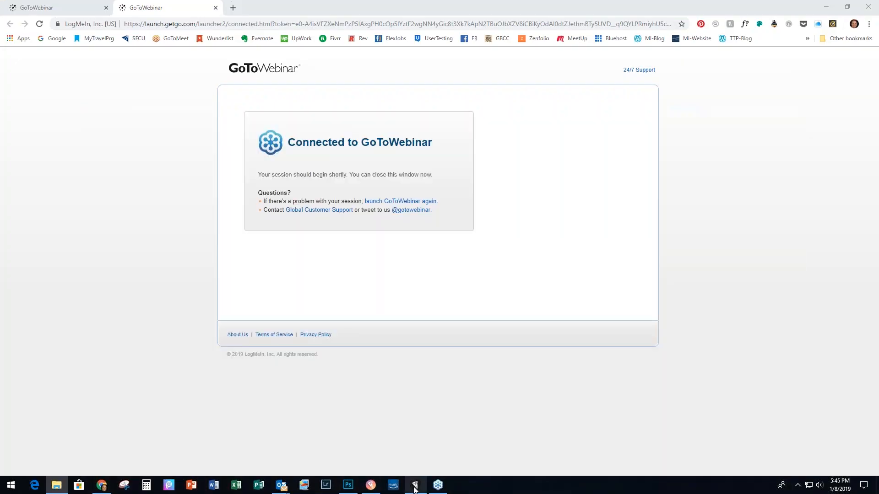
click(415, 486)
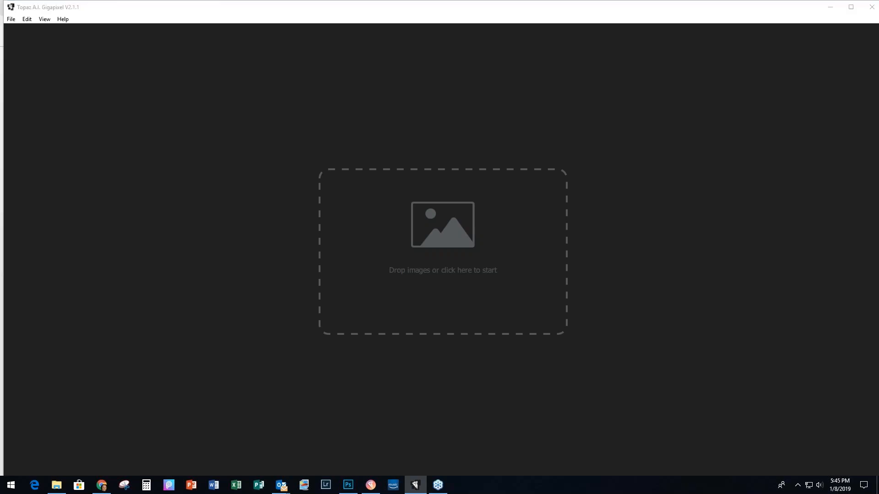
Step: Load 9A-Tree Textured.jpg into Gigapixel and keep enlargement at 400% scale
drag(562, 264, 433, 265)
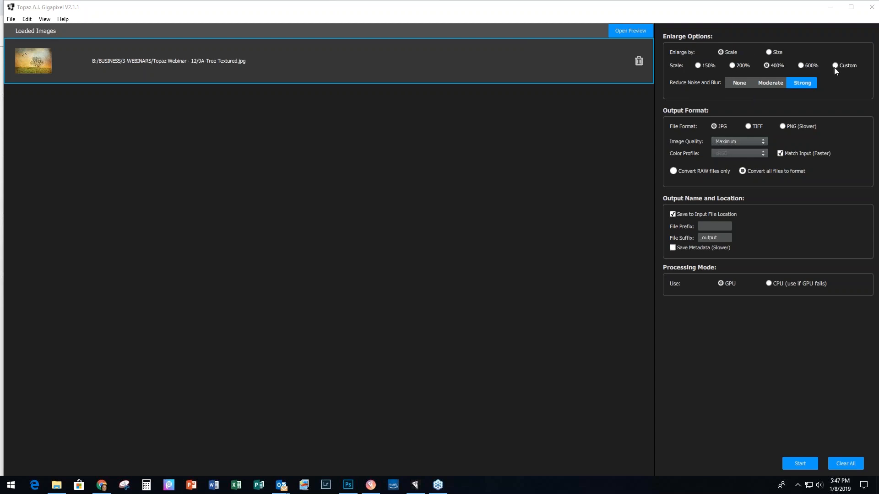
click(769, 53)
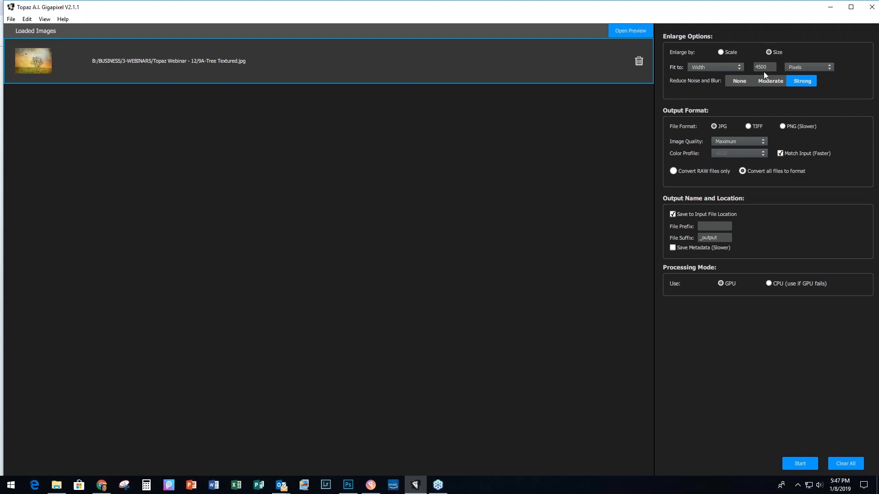
click(720, 52)
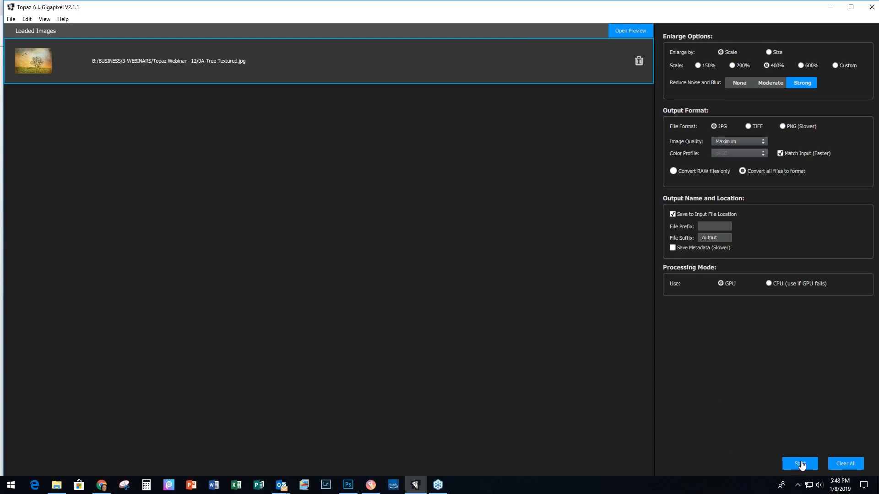
Step: Upscale the tree image to 3840 x 2700 pixels, then minimize Gigapixel
click(800, 464)
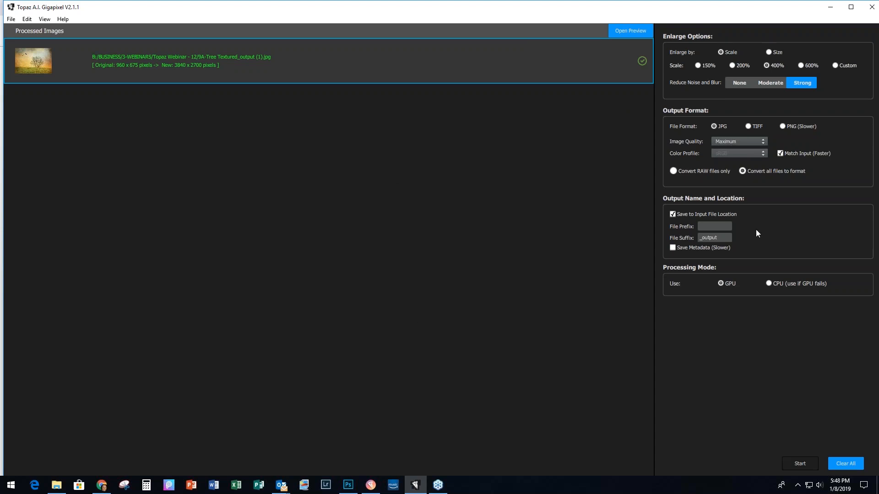
click(832, 11)
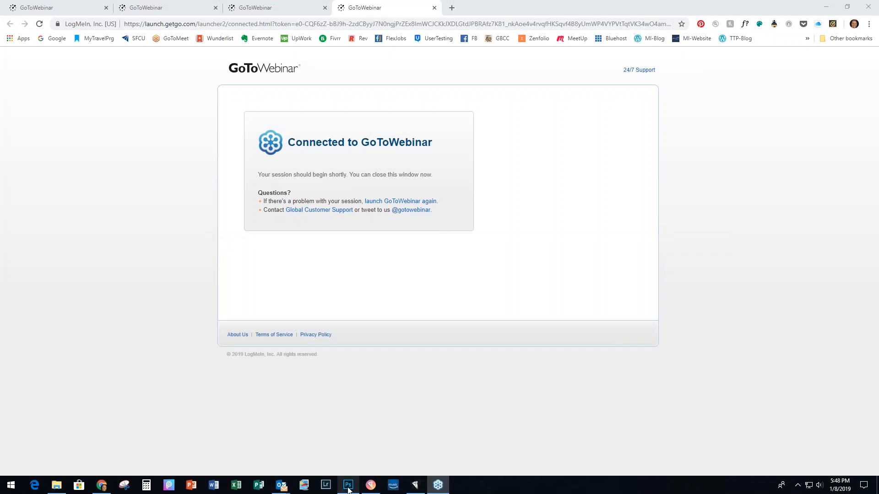
Step: In Photoshop, zoom in and switch between the original and _output tree images to compare detail
click(347, 486)
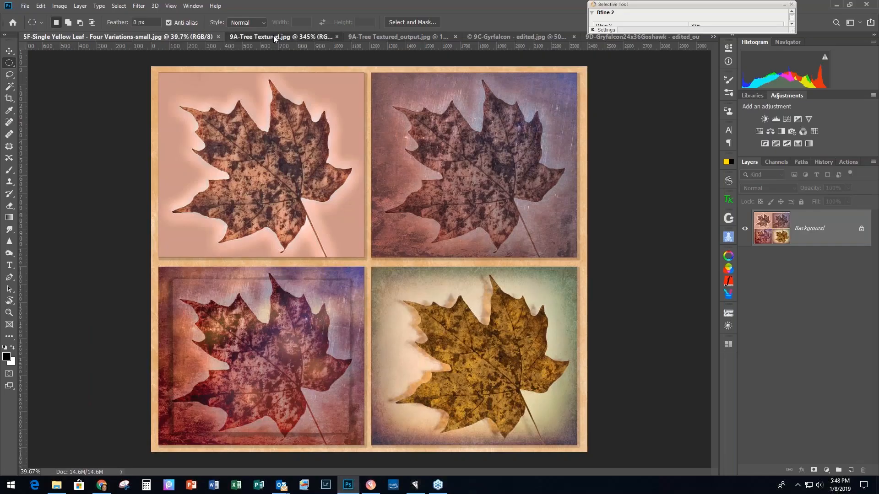
click(273, 37)
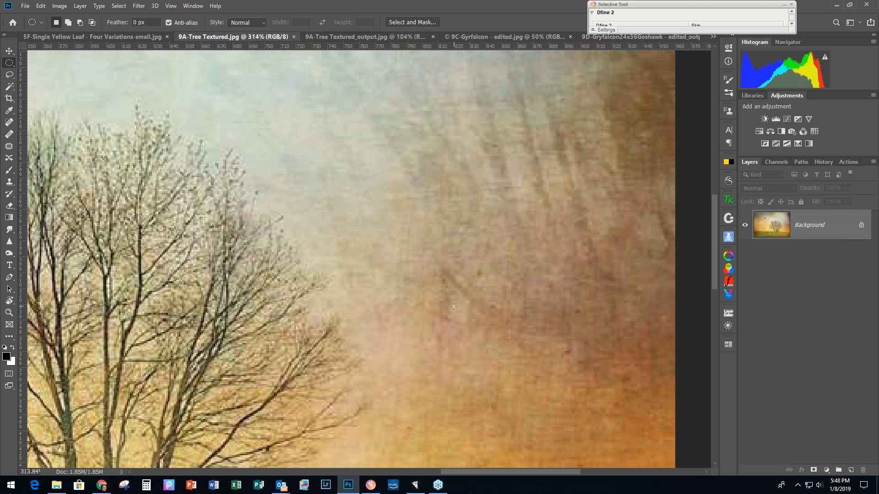
scroll(453, 305, up, 2)
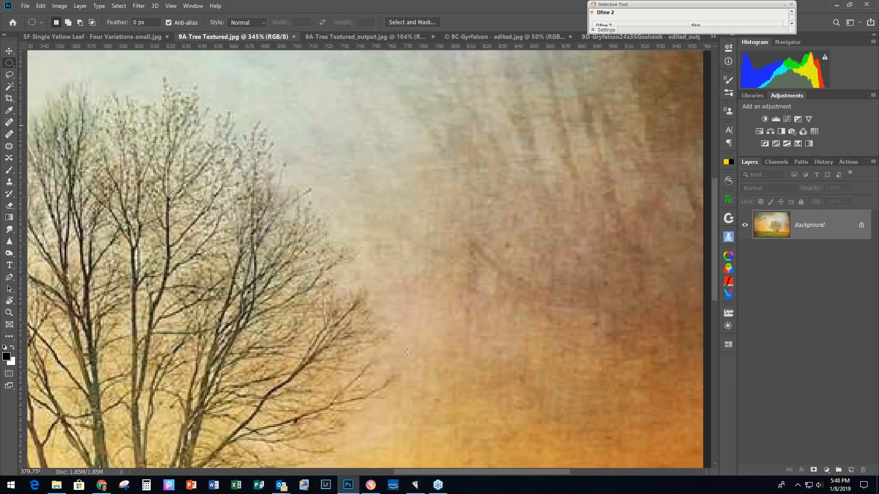
scroll(407, 352, up, 1)
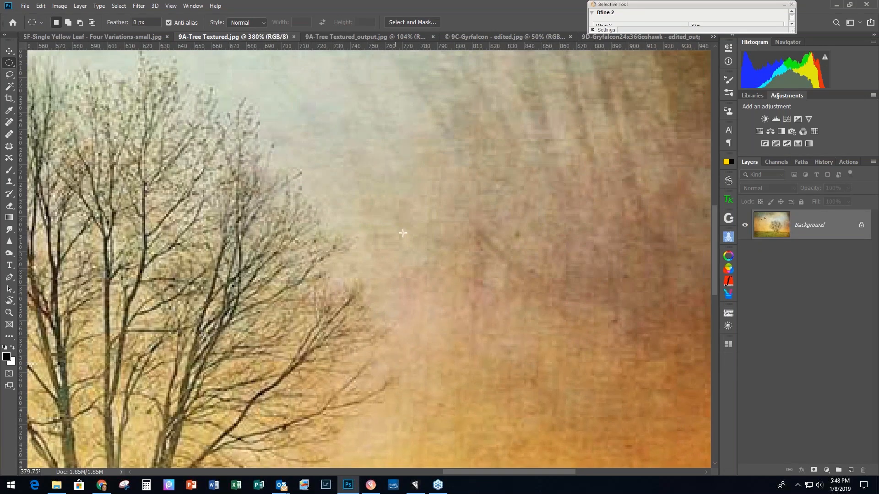
click(333, 37)
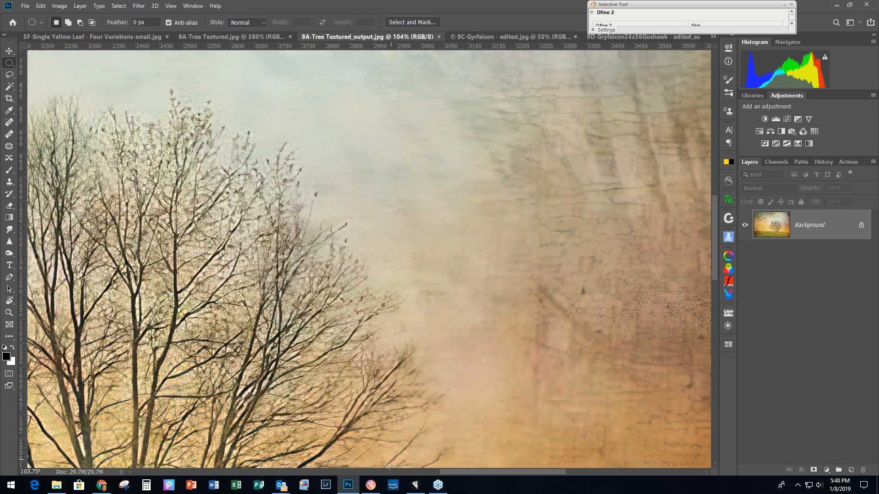
scroll(422, 259, up, 6)
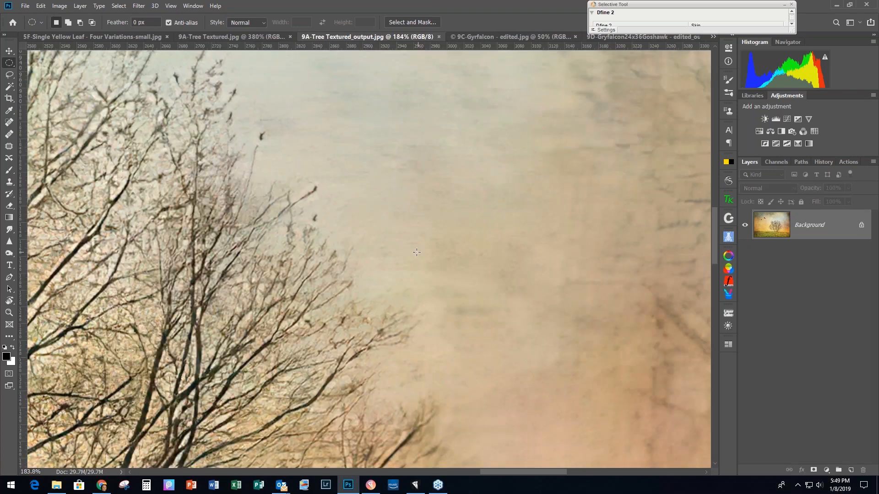
click(207, 36)
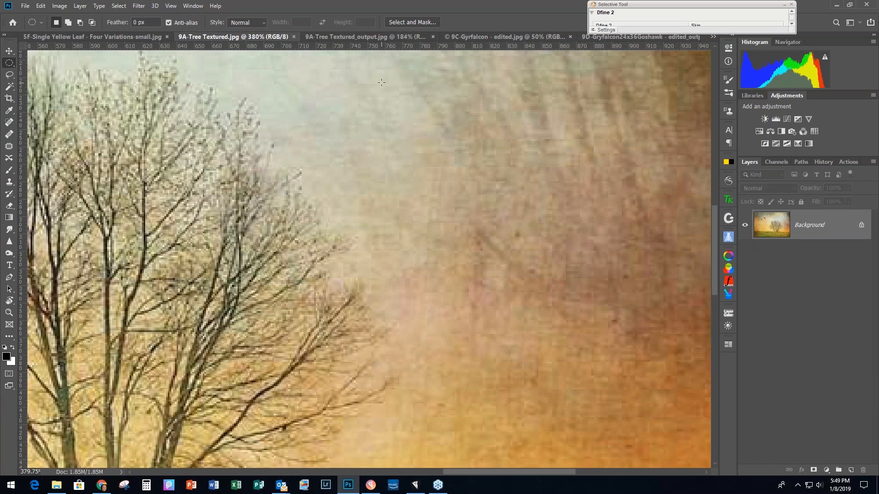
click(361, 35)
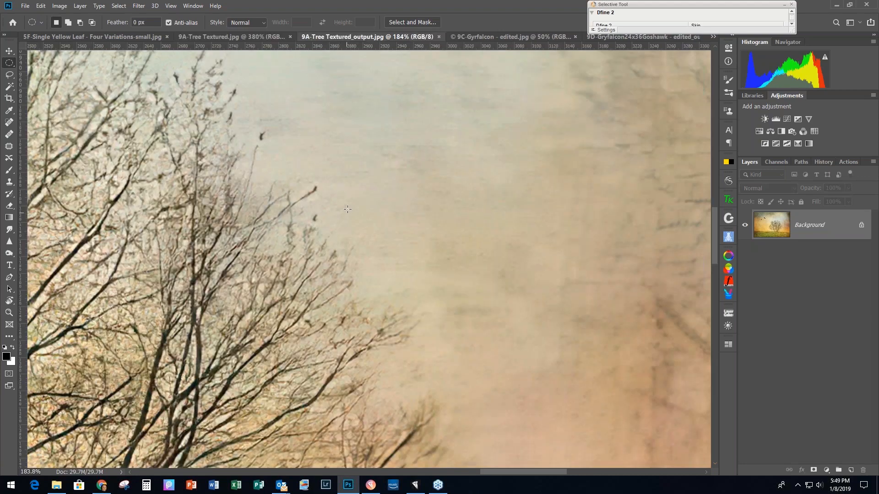
Step: Check the tree output's Image Size in inches (still 3840 x 2700 px), then view 9C-Gyrfalcon - edited.jpg
click(59, 5)
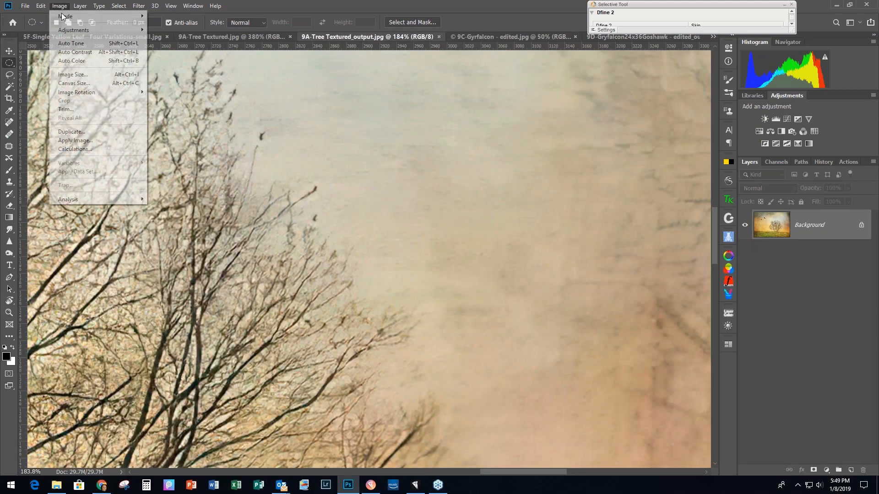
click(75, 76)
click(545, 169)
click(534, 196)
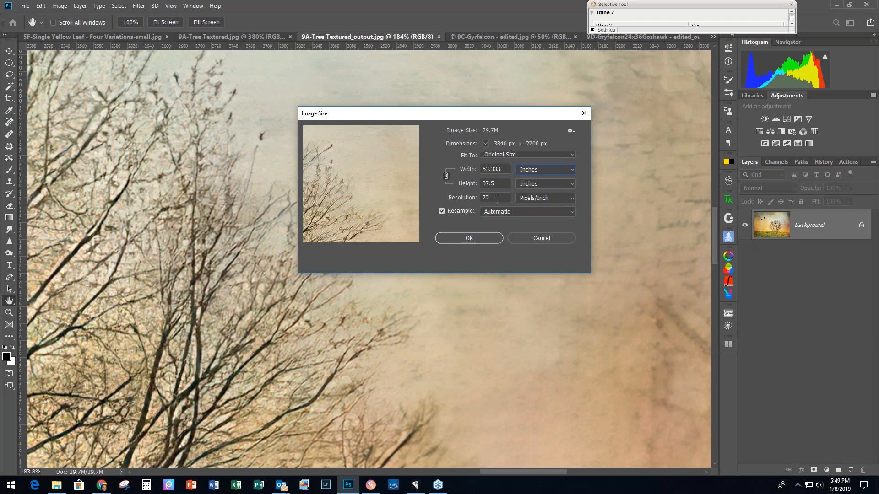
click(539, 238)
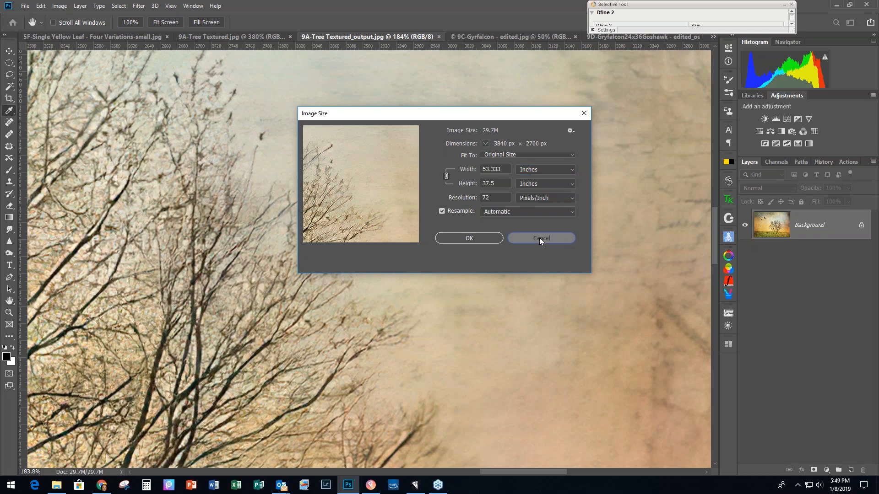
drag(709, 8, 759, 4)
click(496, 36)
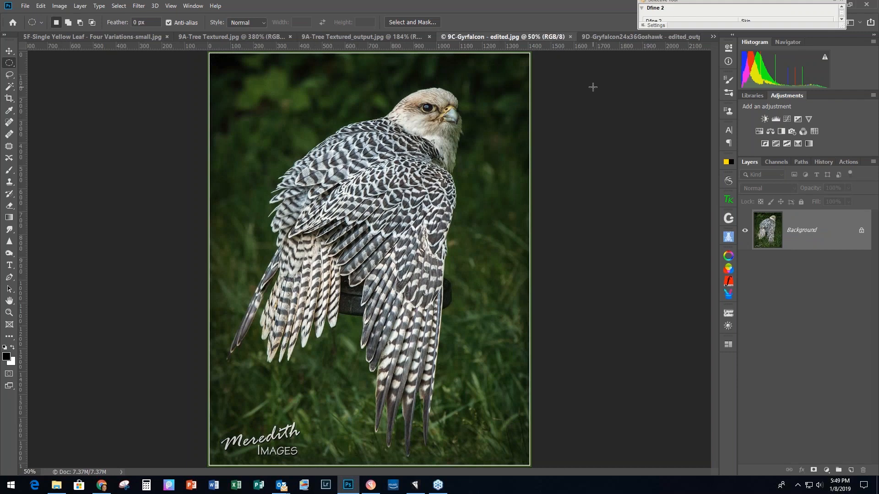
Step: Switch to the 9D-Gryfalcon24x36Goshawk - edited_output.jpg falcon close-up
click(605, 36)
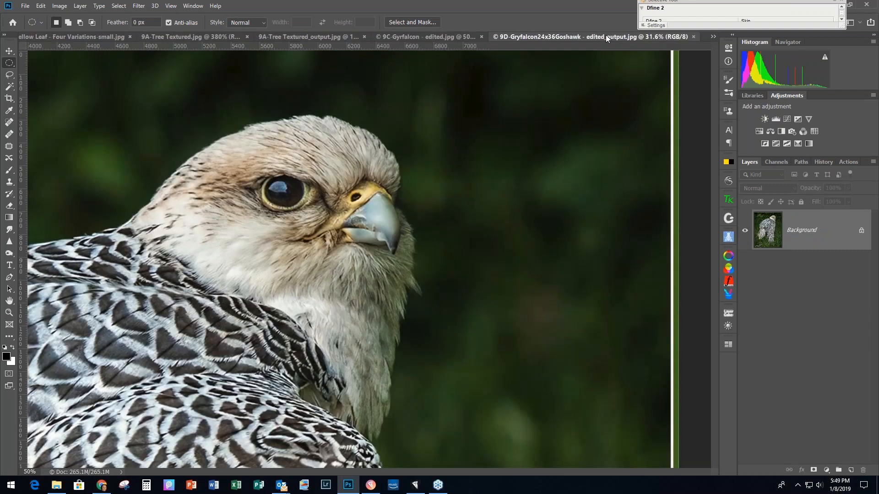